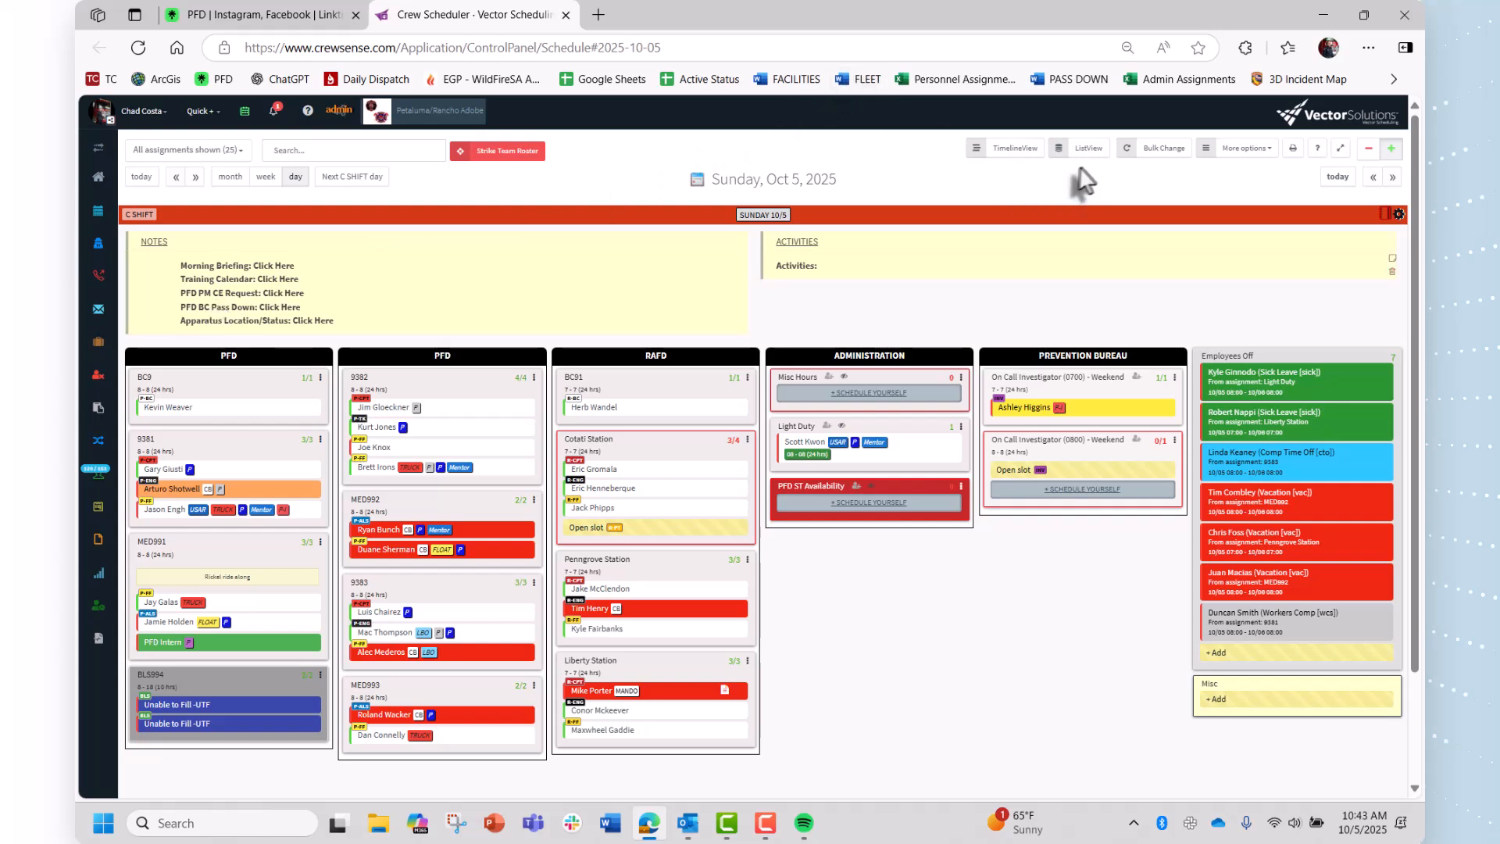
left_click(1267, 153)
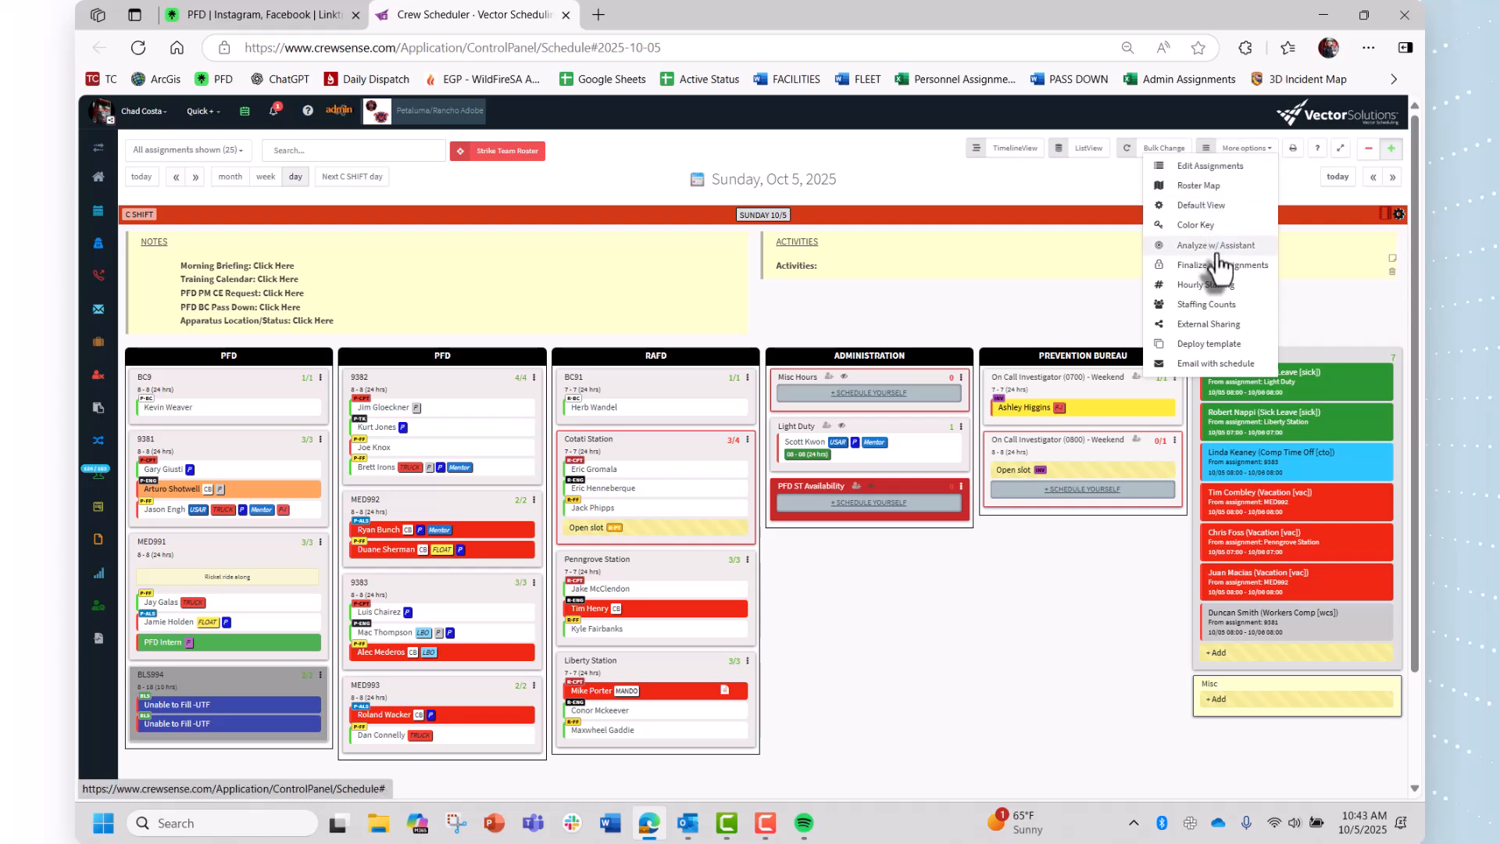
left_click(1194, 353)
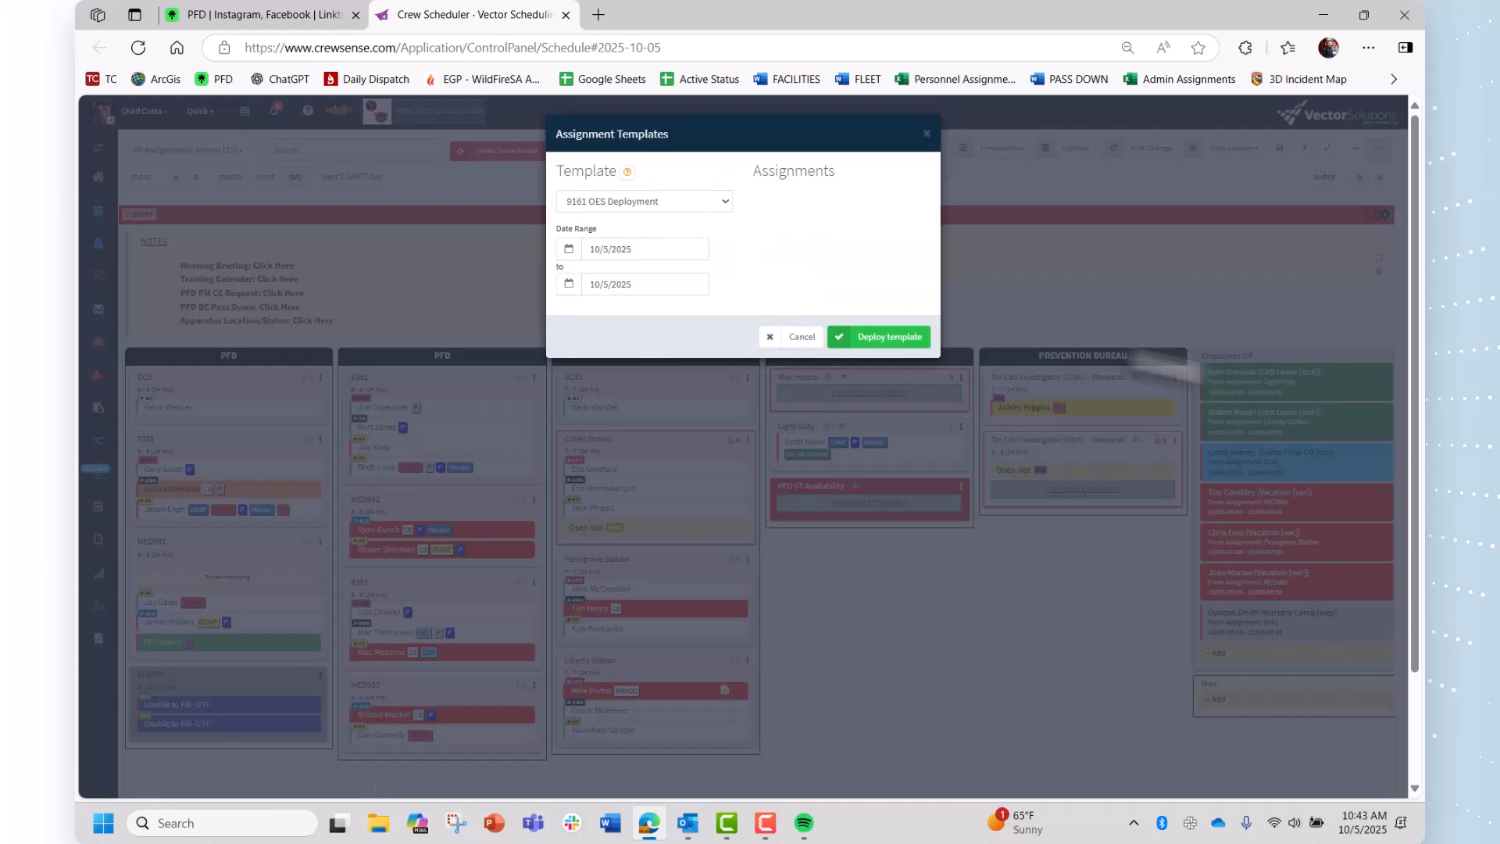
left_click(725, 202)
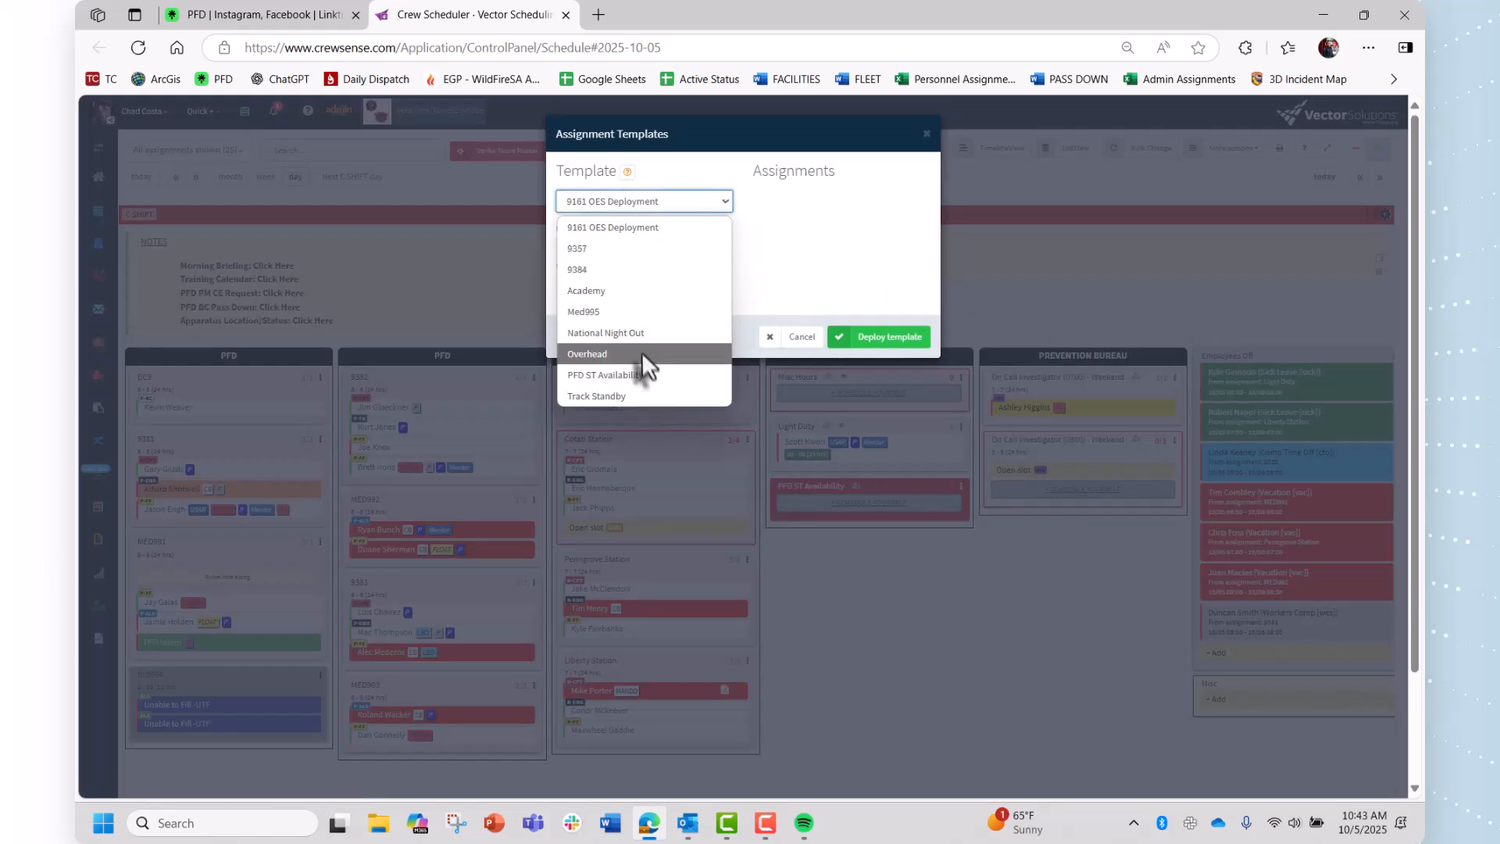
left_click(635, 247)
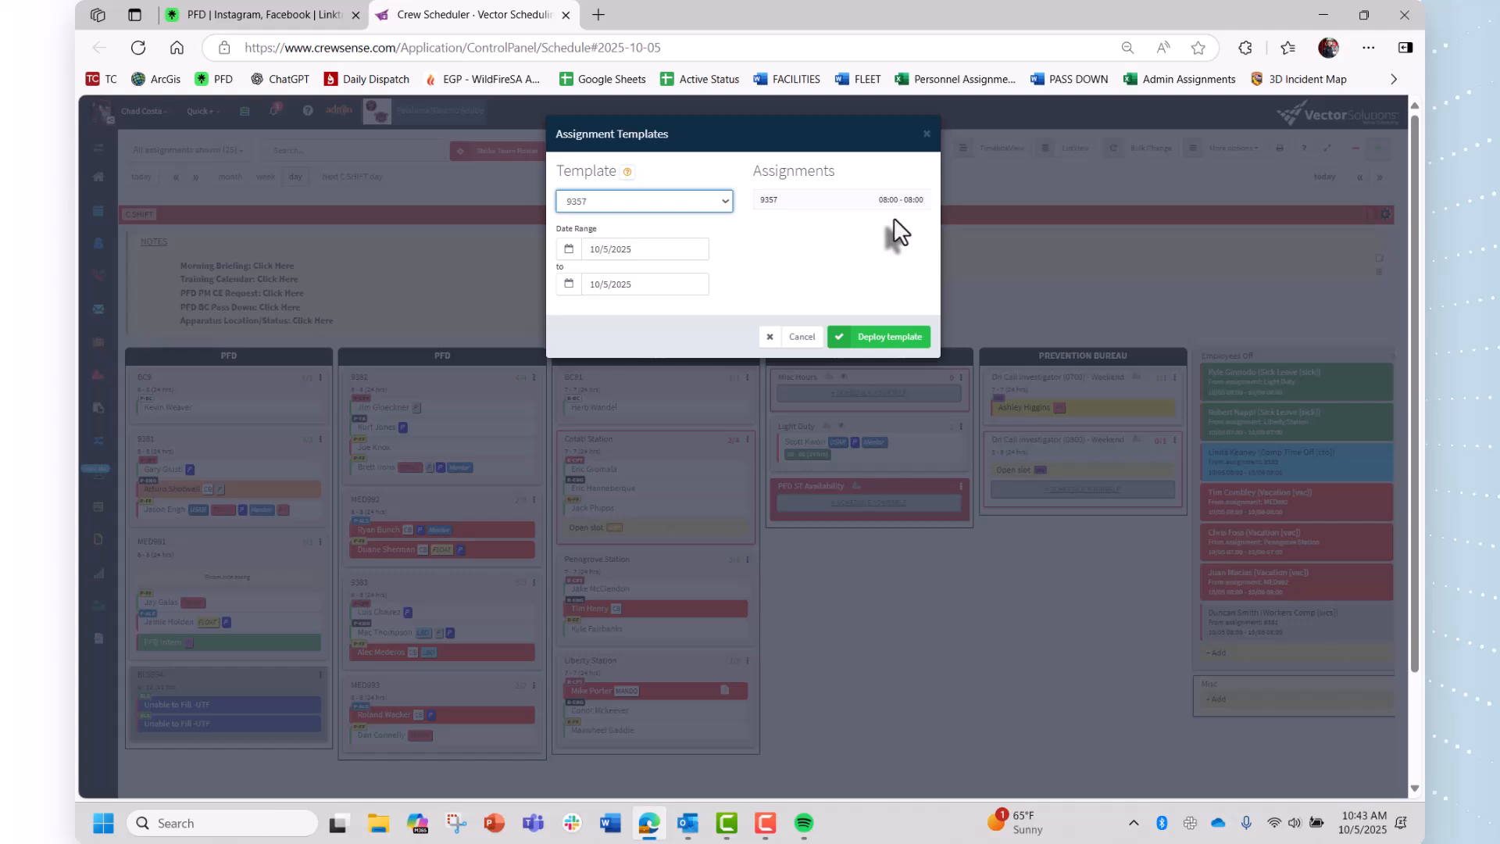
left_click(927, 135)
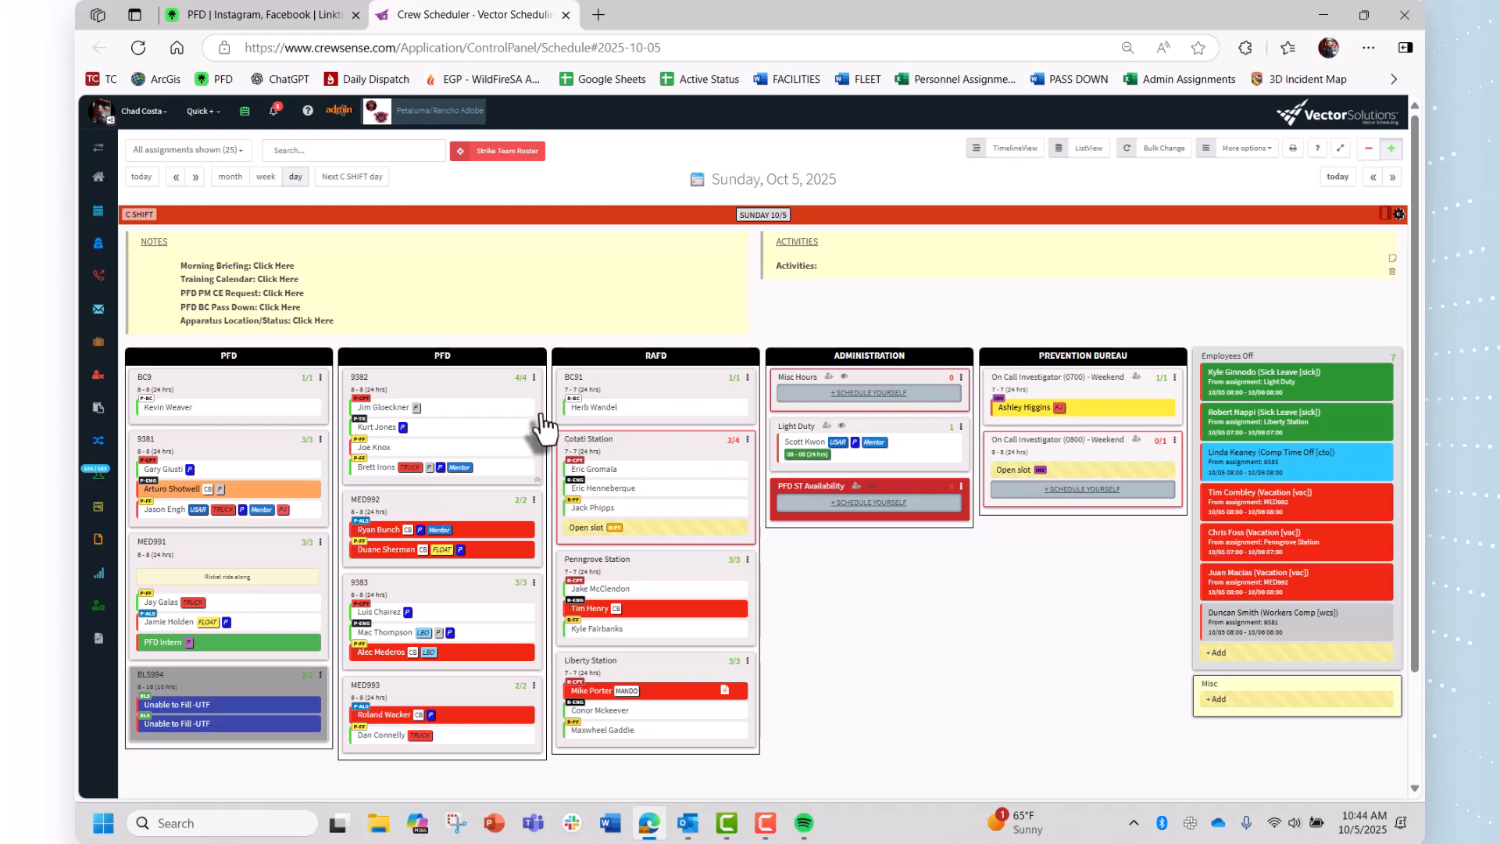
Step: Open the page for editing the crew scheduler assignments
mouse_move(98, 213)
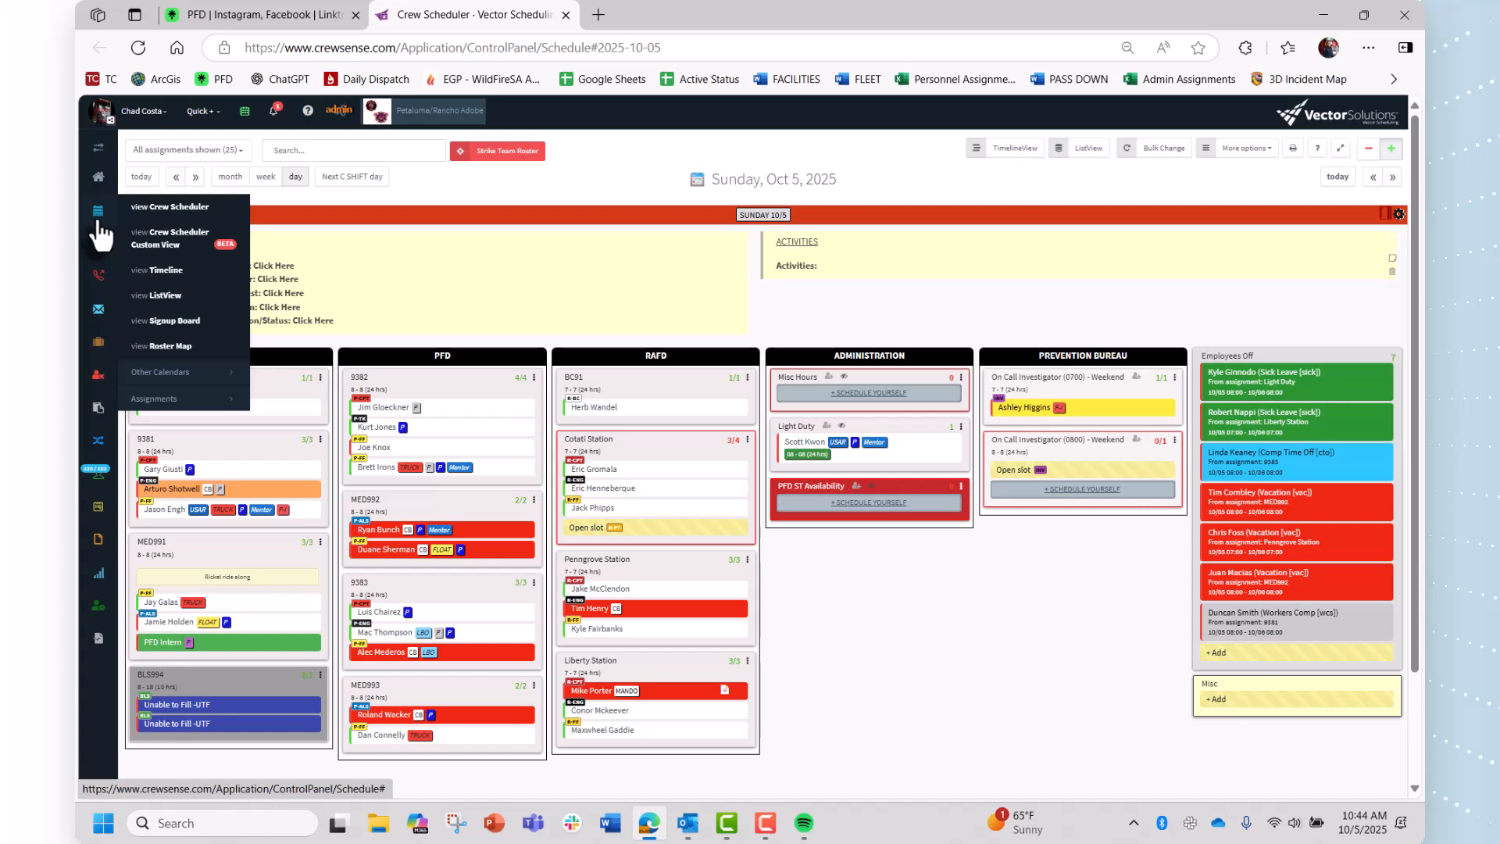
left_click(175, 401)
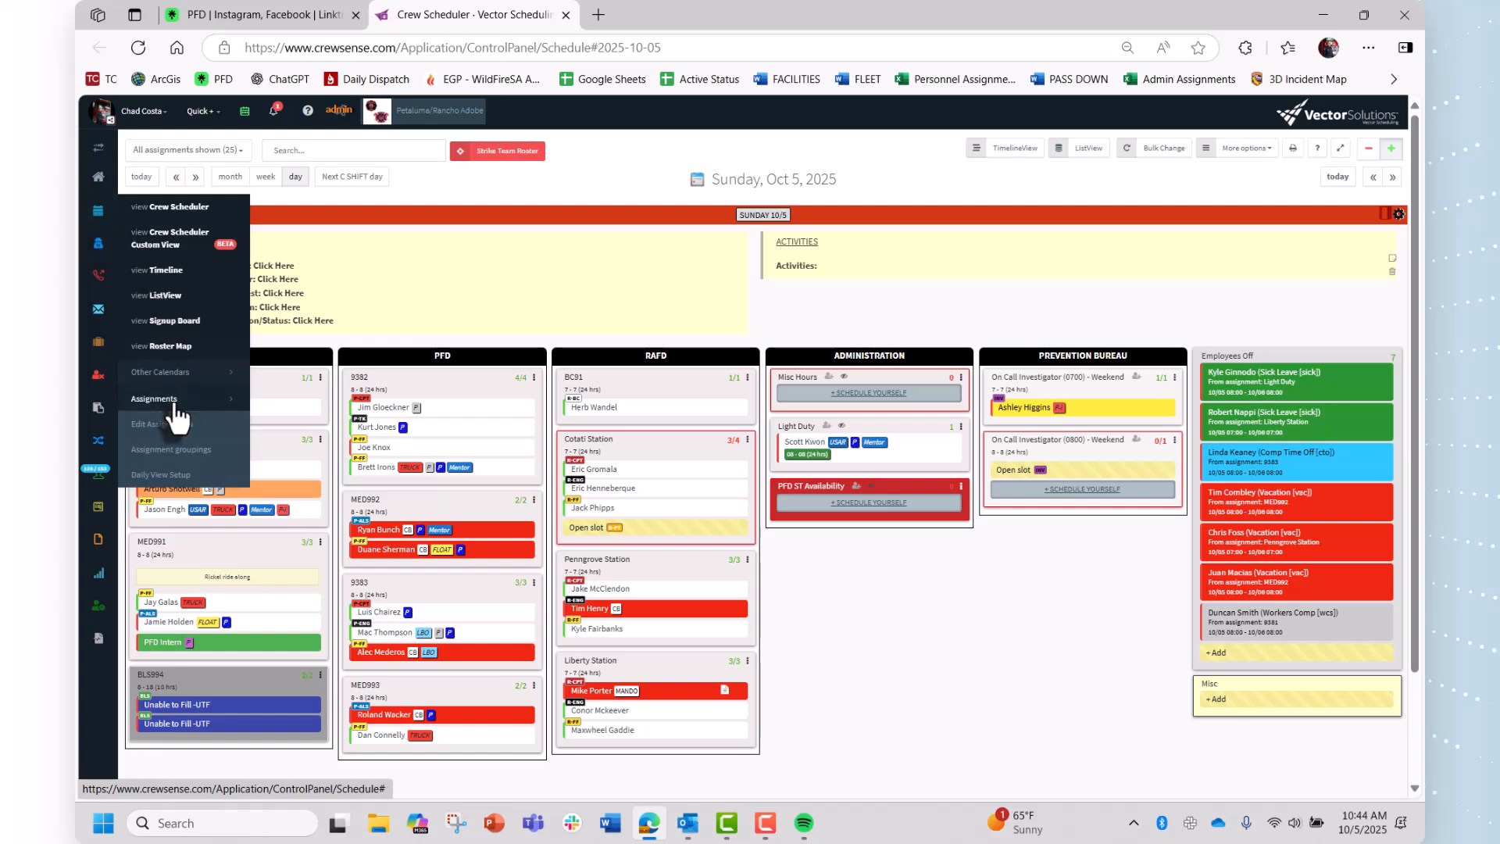
left_click(173, 424)
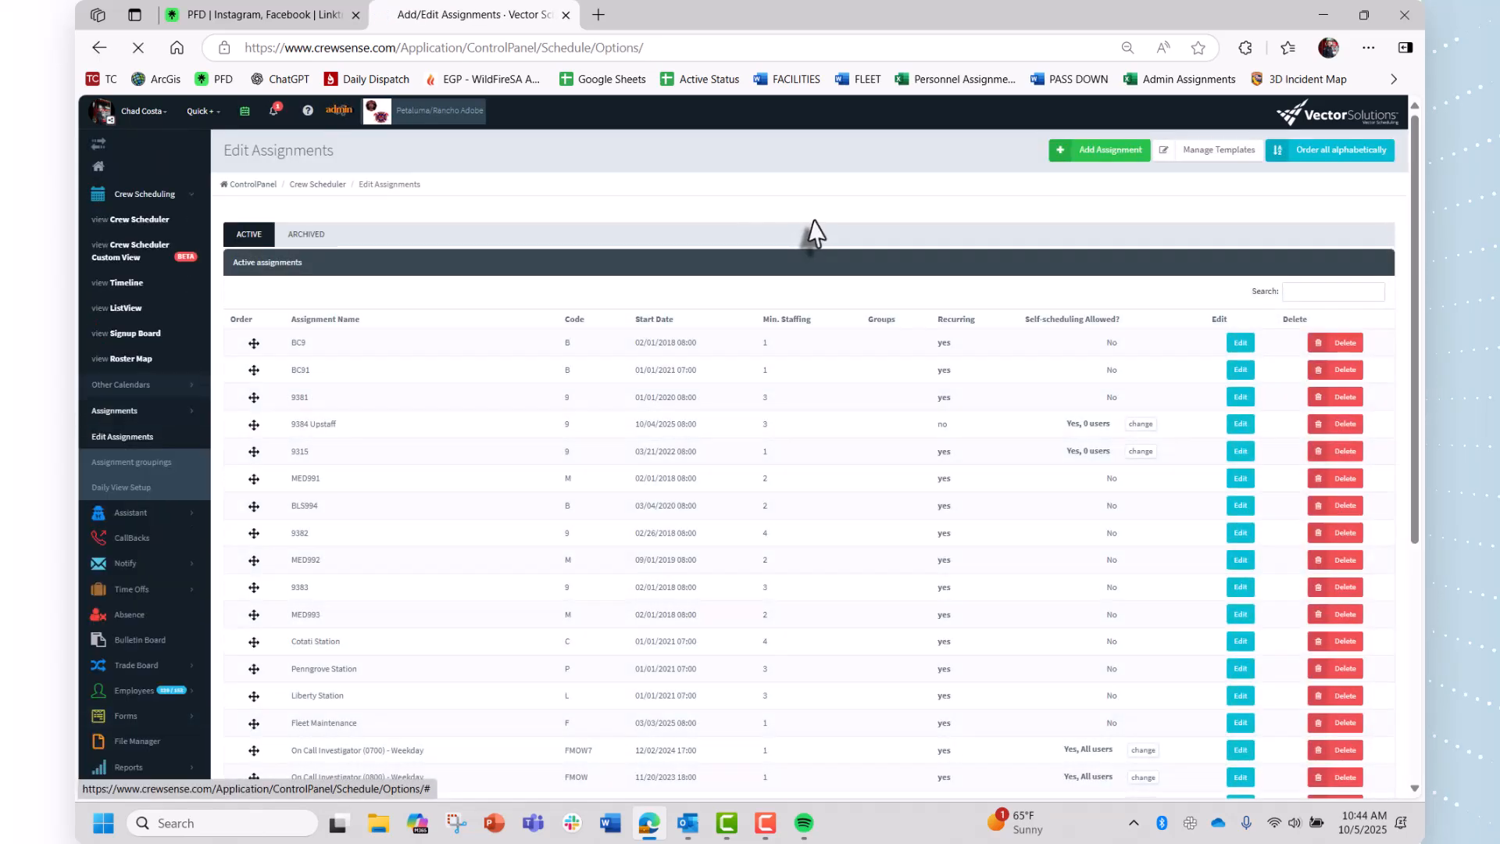
Step: Start a new crew scheduler assignment named "9357 Upstaff"
left_click(1097, 153)
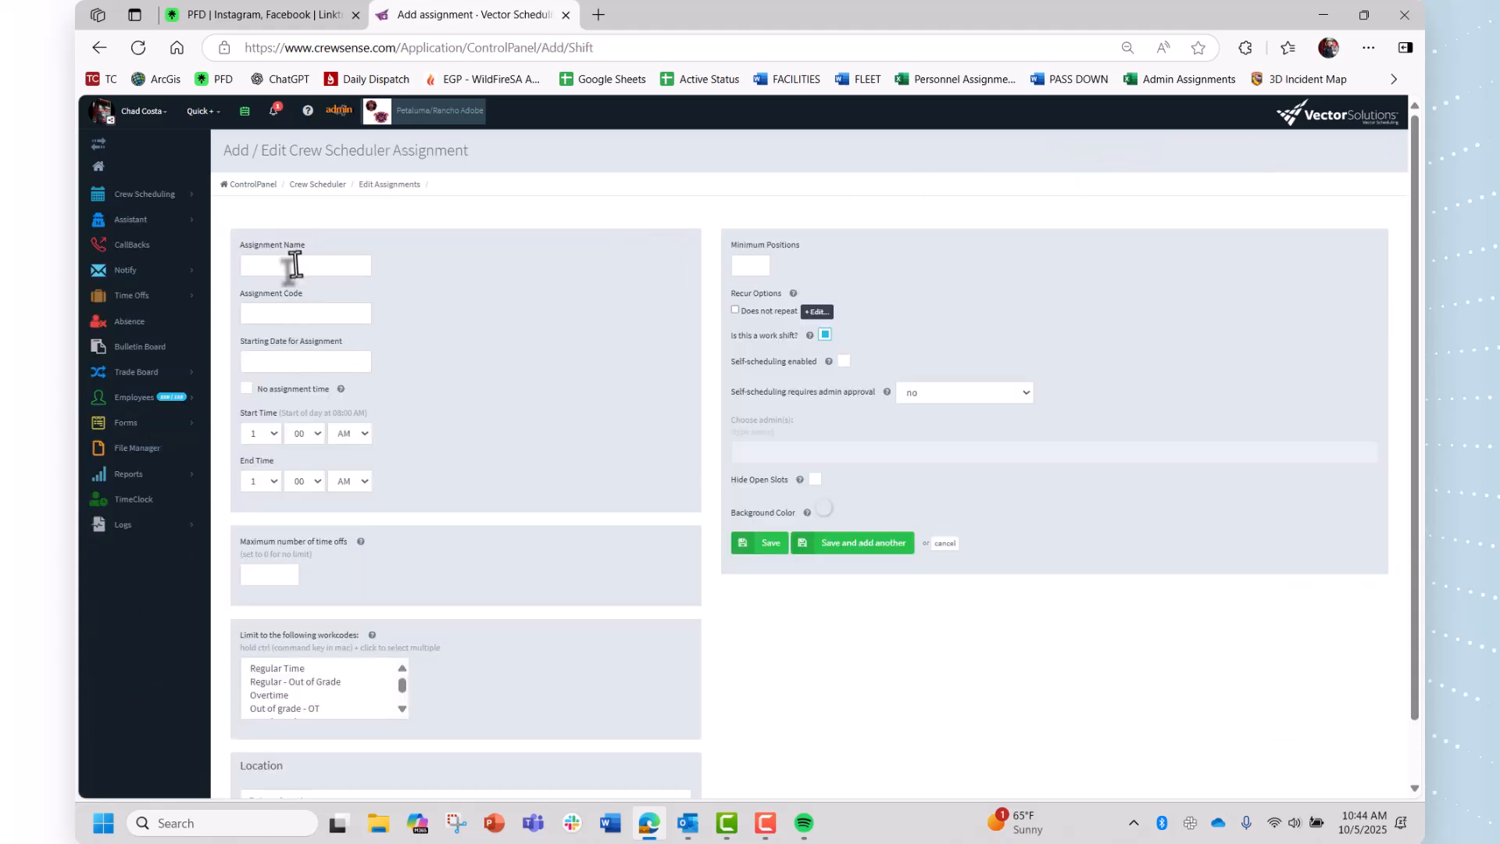
left_click(296, 265)
type("9357")
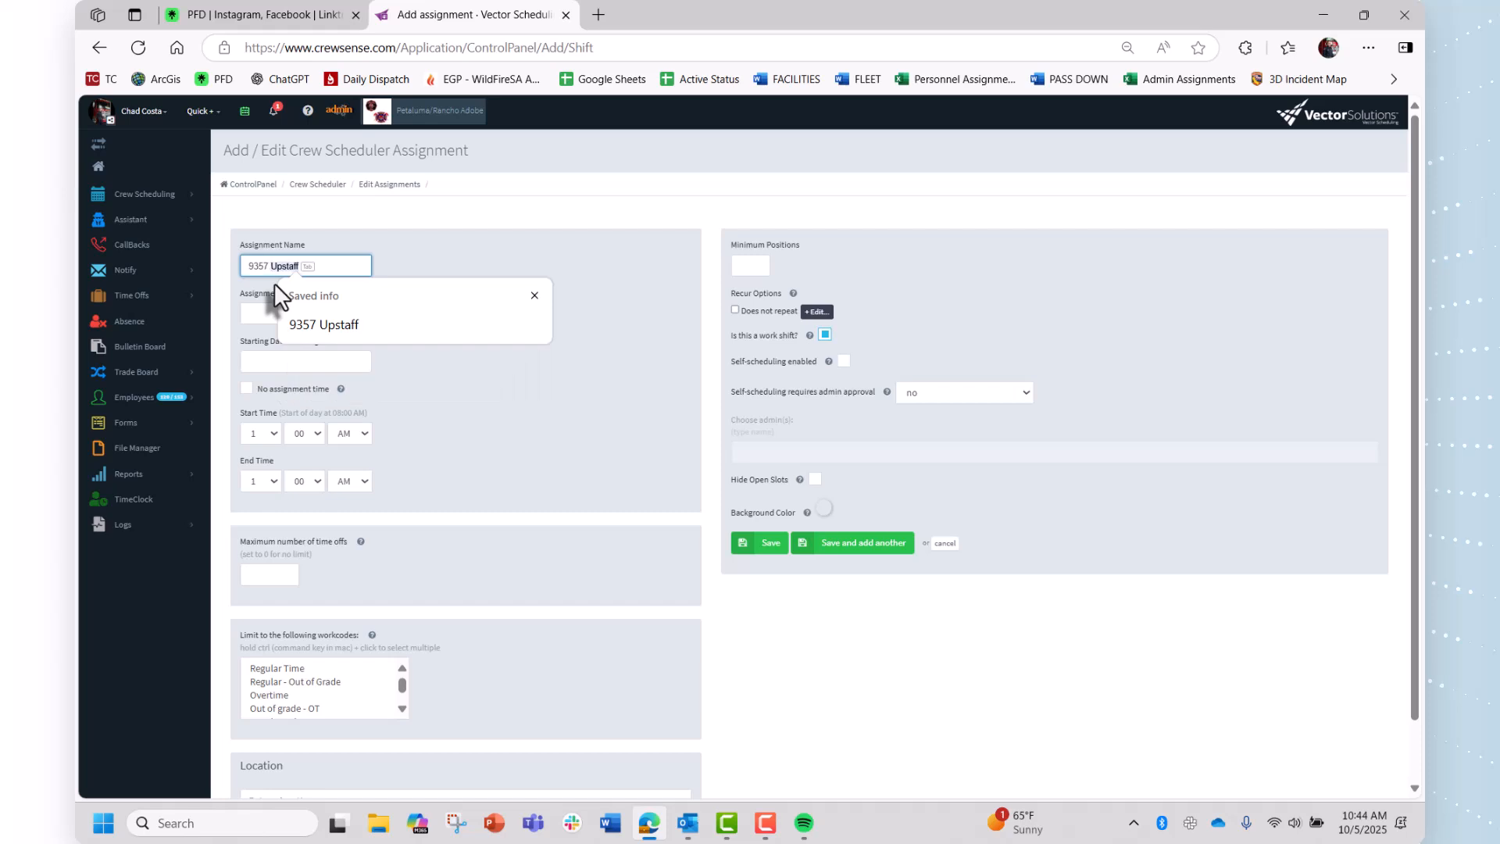
type(" Upstaff")
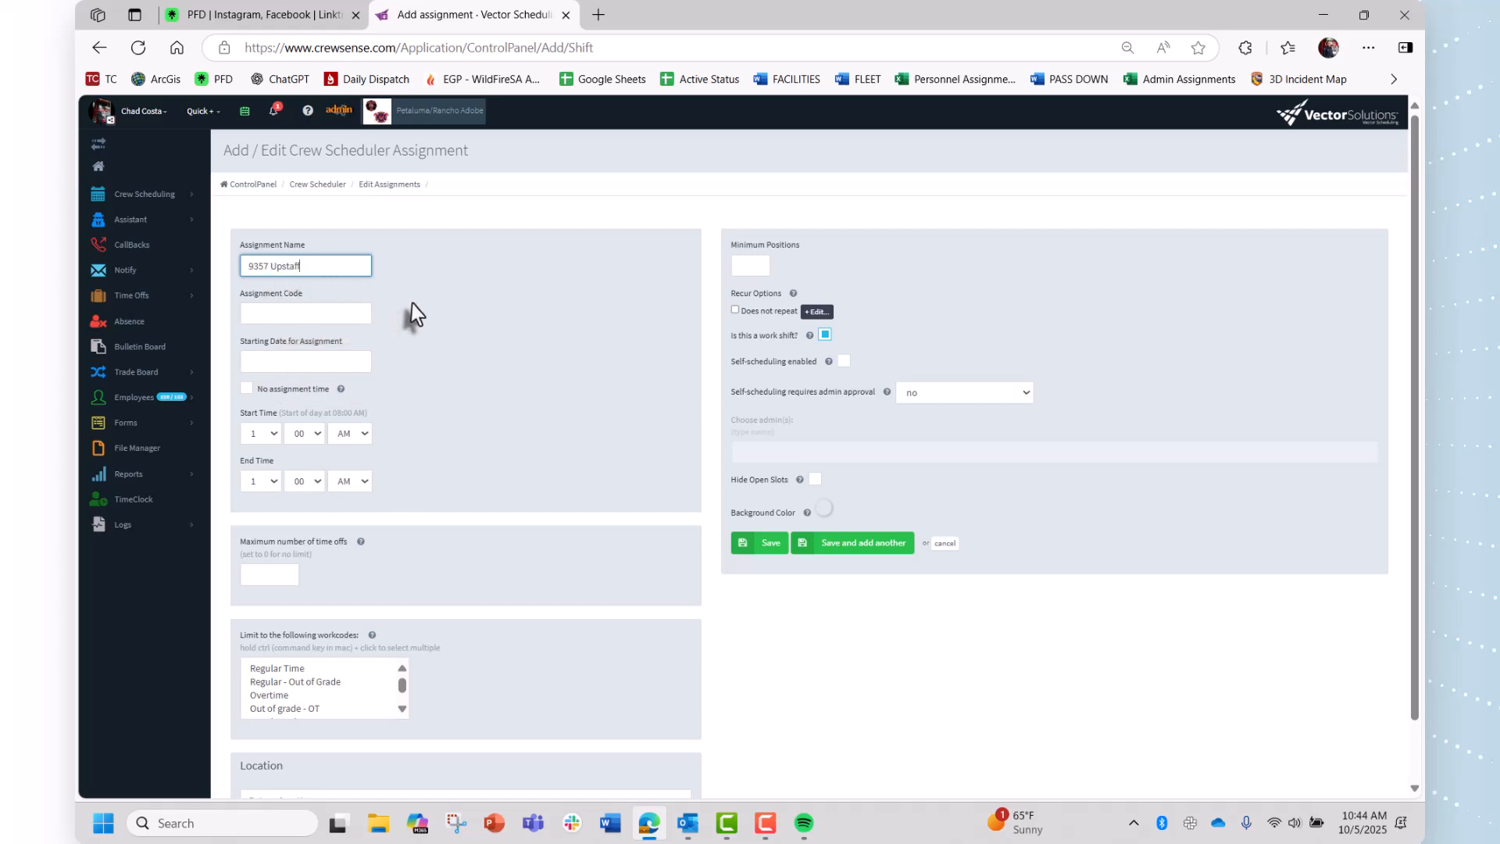
left_click(406, 312)
Step: Set the assignment's starting date to Sunday, October 5, 2025
left_click(330, 363)
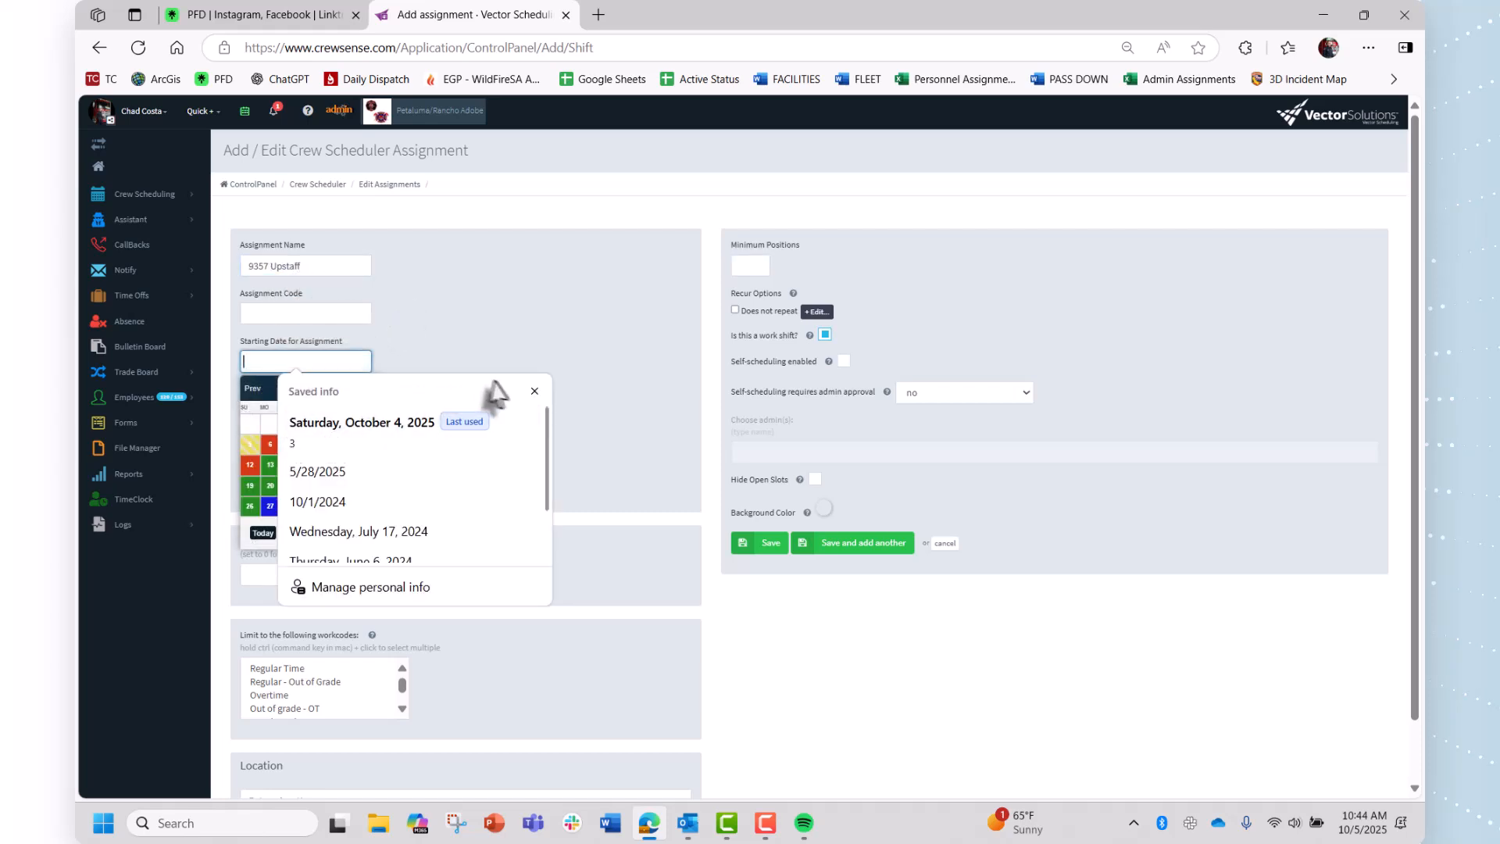
left_click(536, 392)
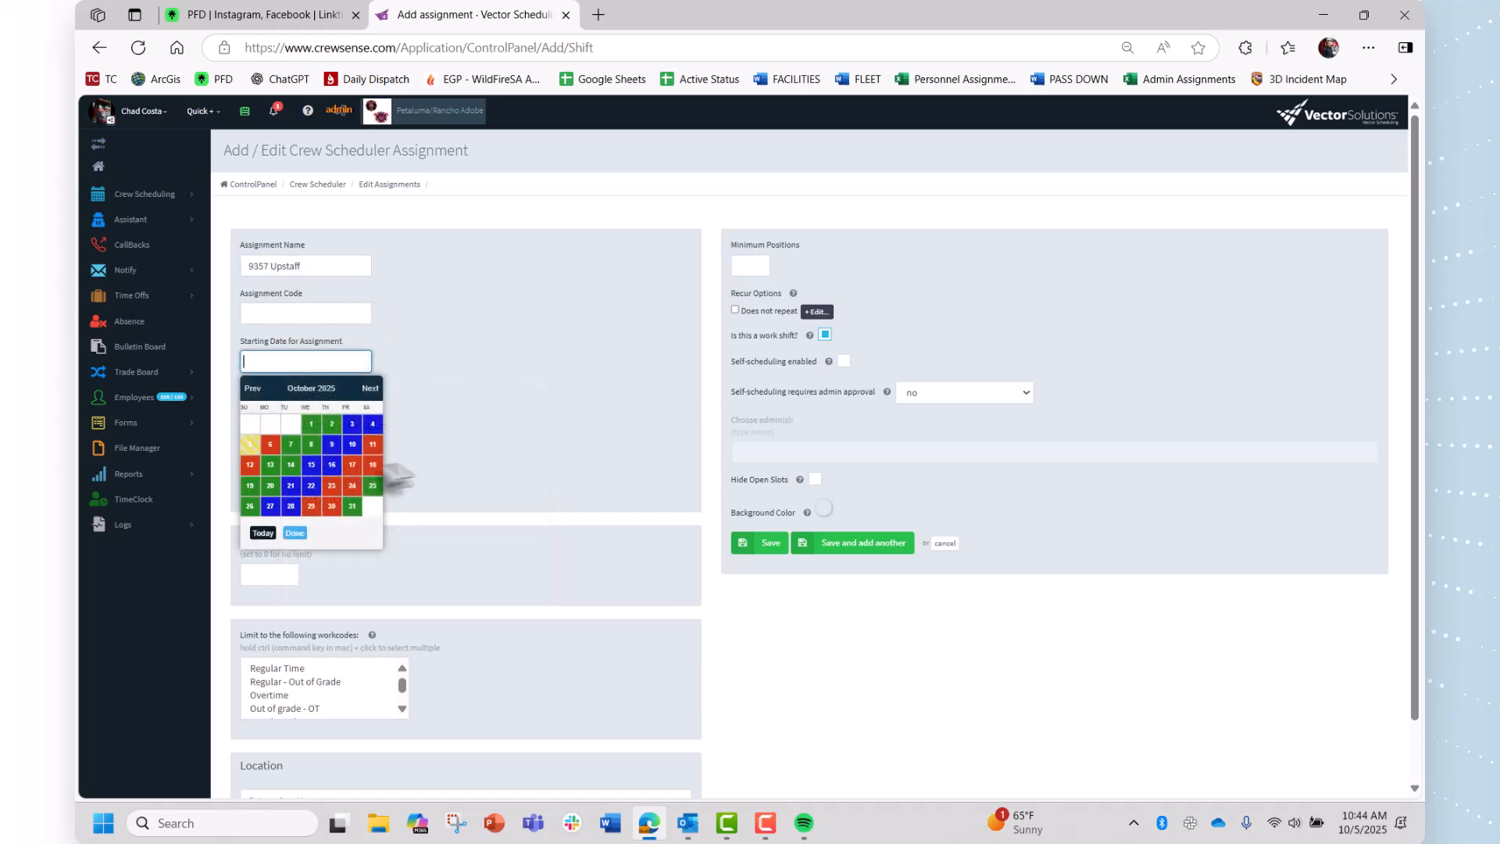
left_click(251, 447)
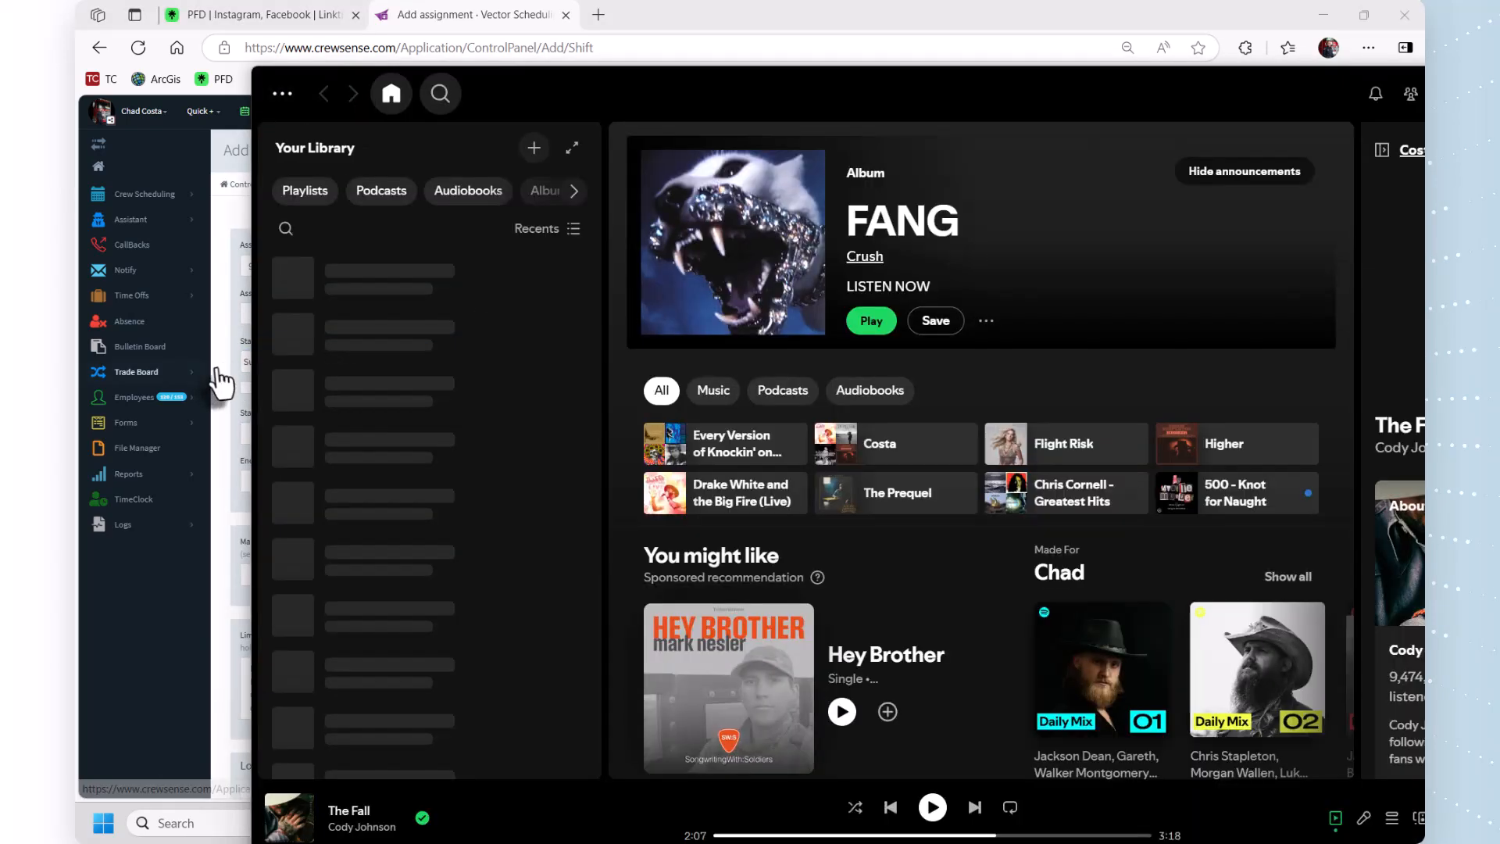
left_click(223, 386)
Step: Set the assignment's start time to 8:00 AM and its end time to 5:00 PM
left_click(269, 433)
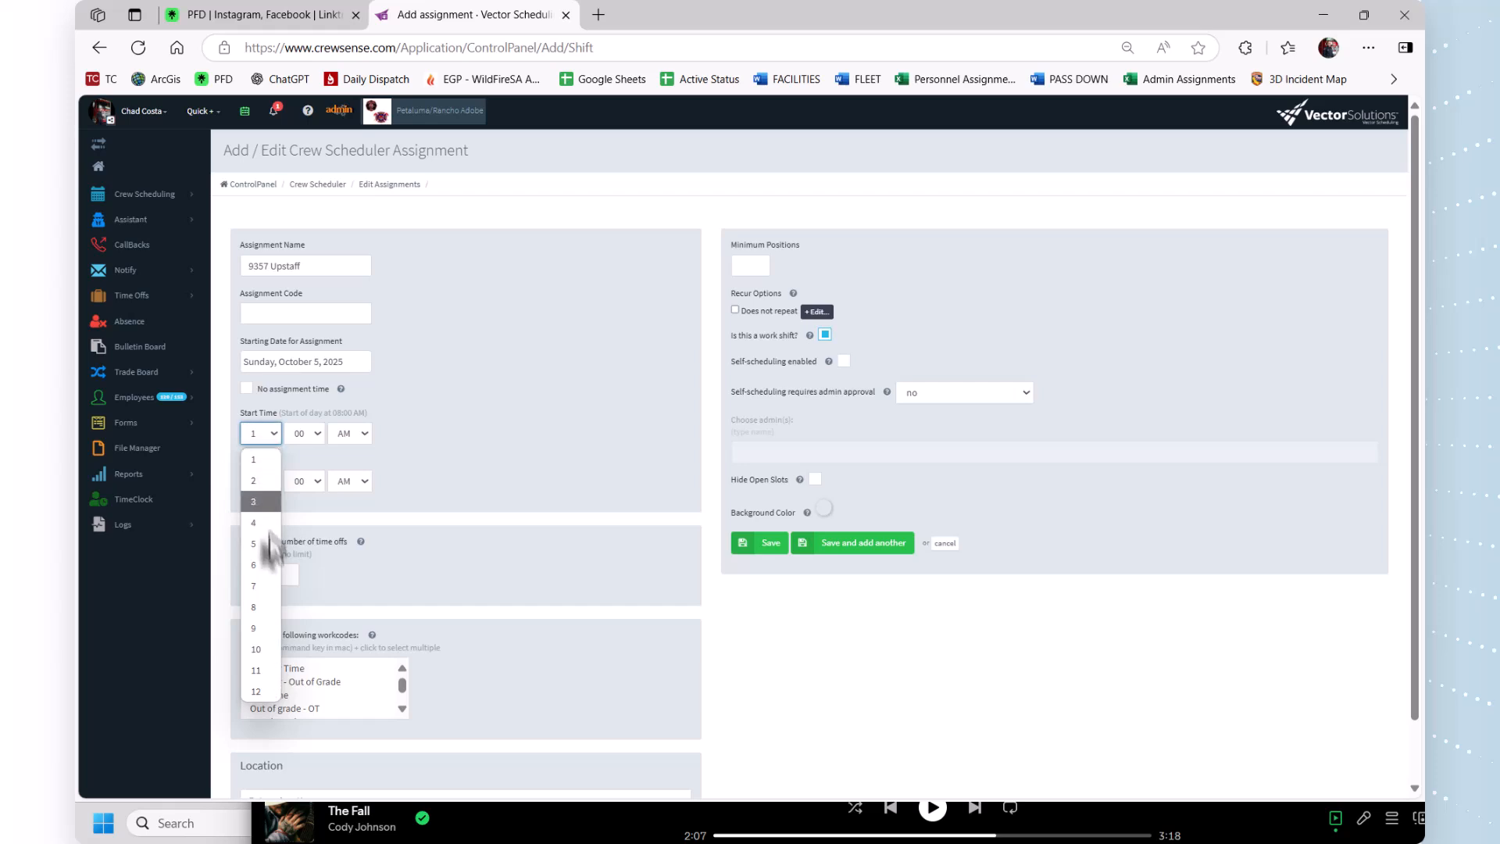
left_click(261, 613)
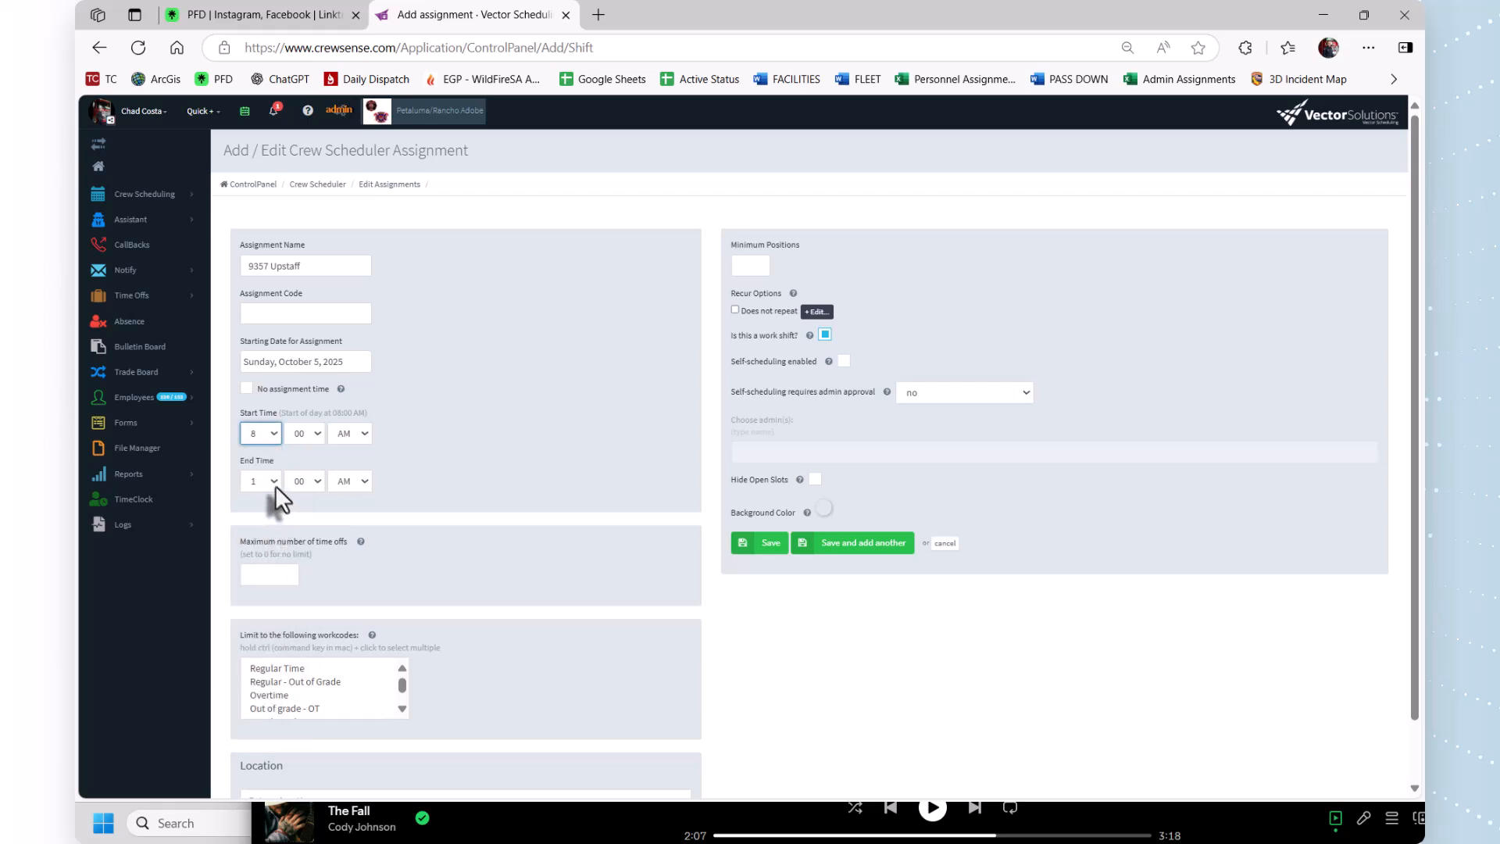
left_click(274, 482)
left_click(259, 592)
left_click(359, 480)
left_click(346, 528)
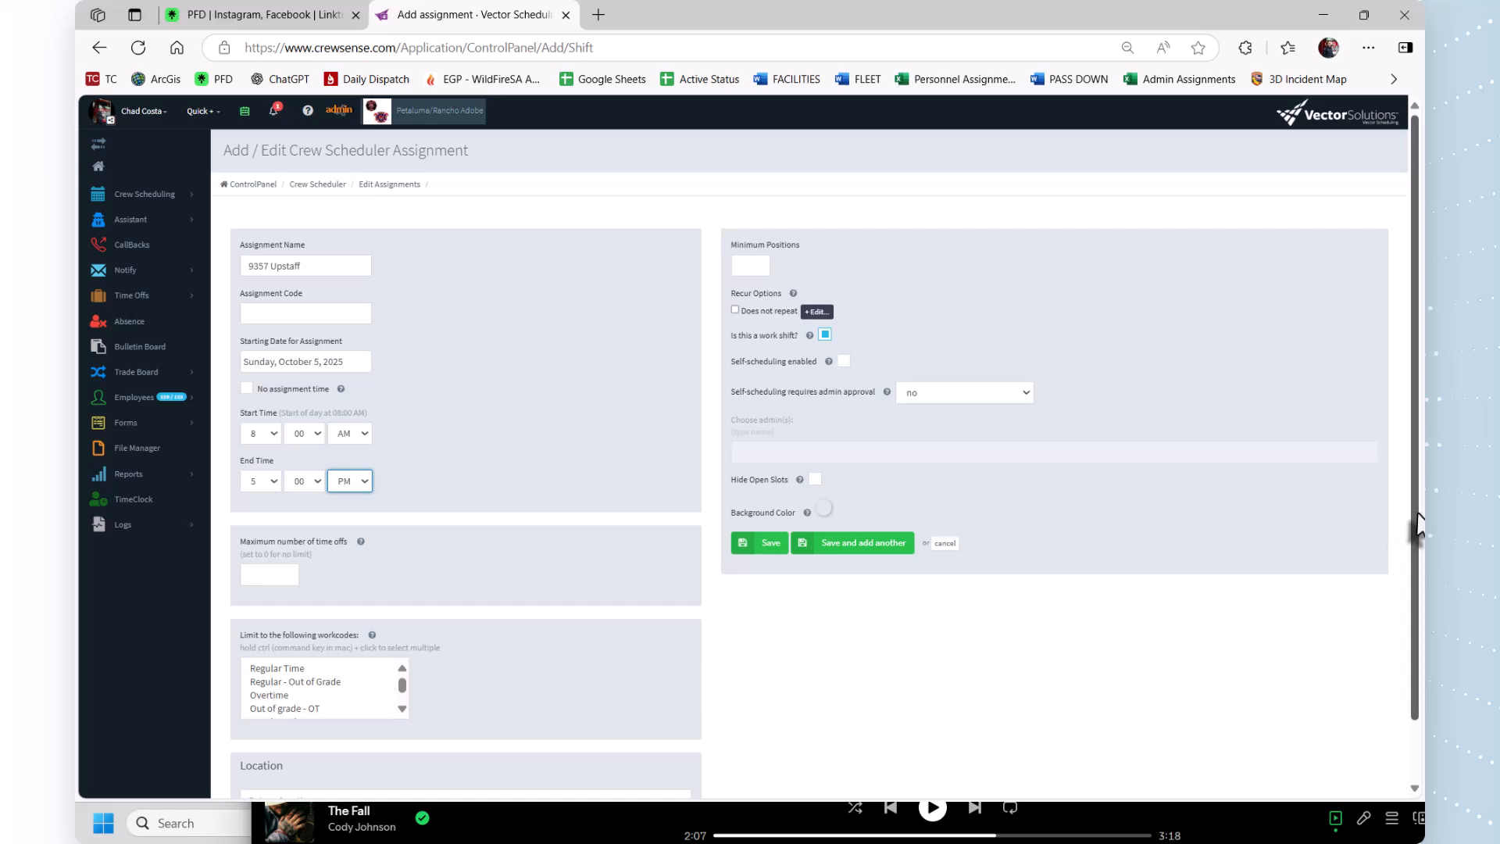
Step: Set the minimum positions to 3 and save the 9357 Upstaff assignment
scroll(1395, 637, "down", 2)
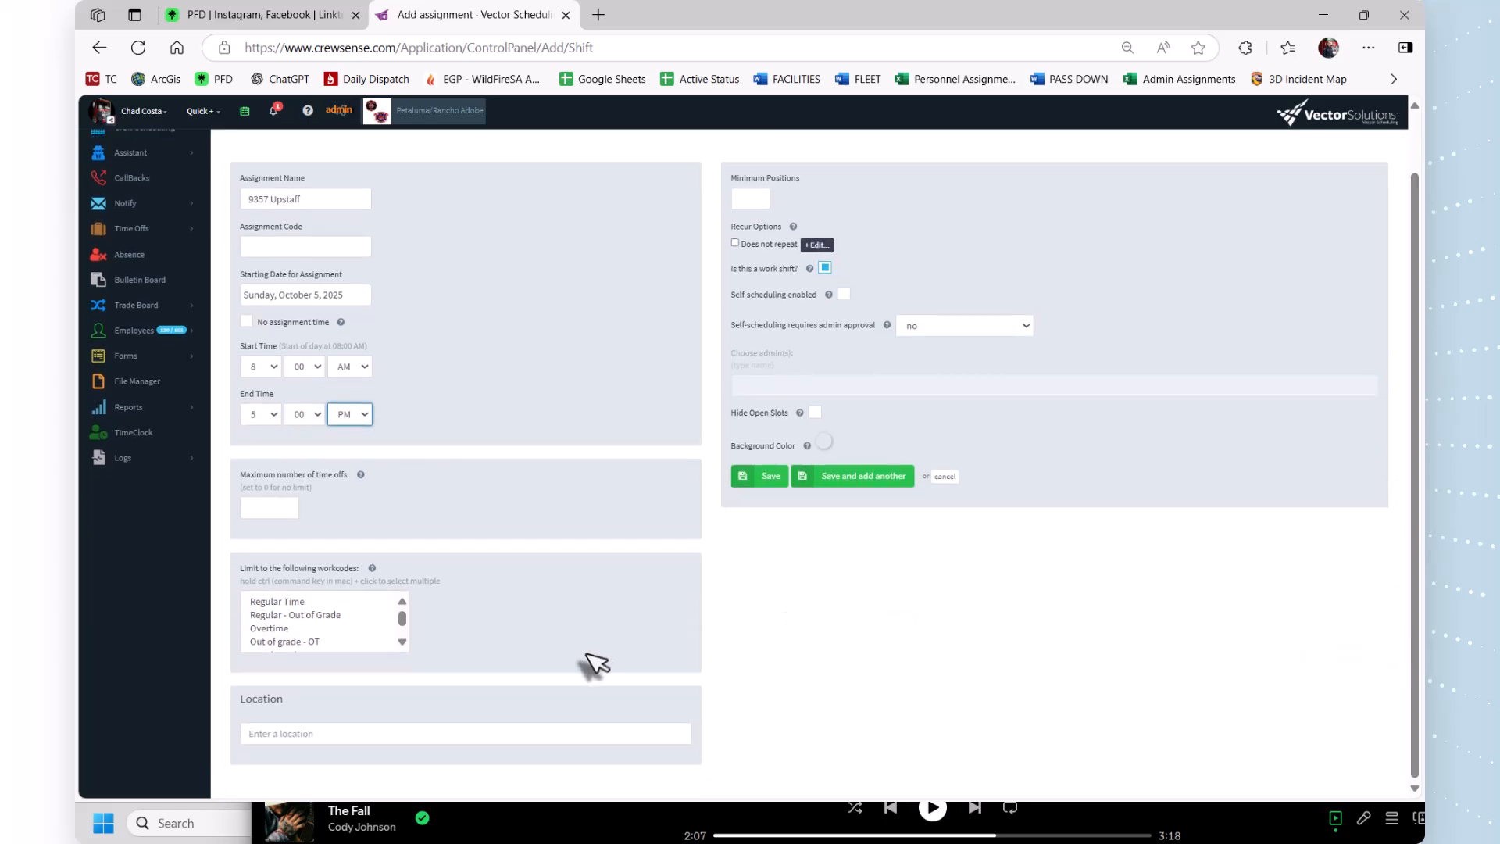
left_click(751, 197)
type("1")
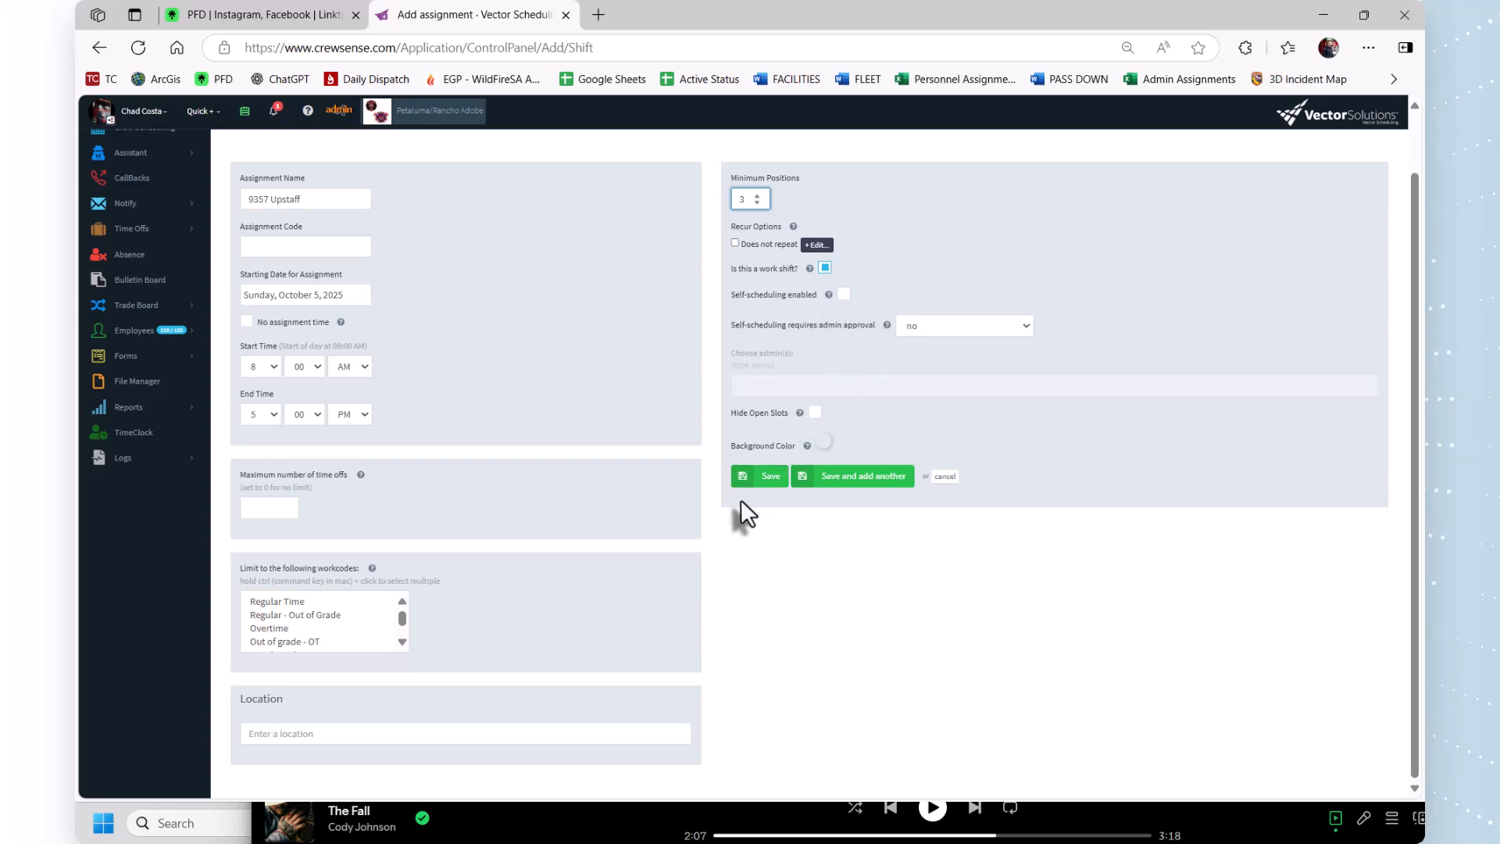
left_click(770, 487)
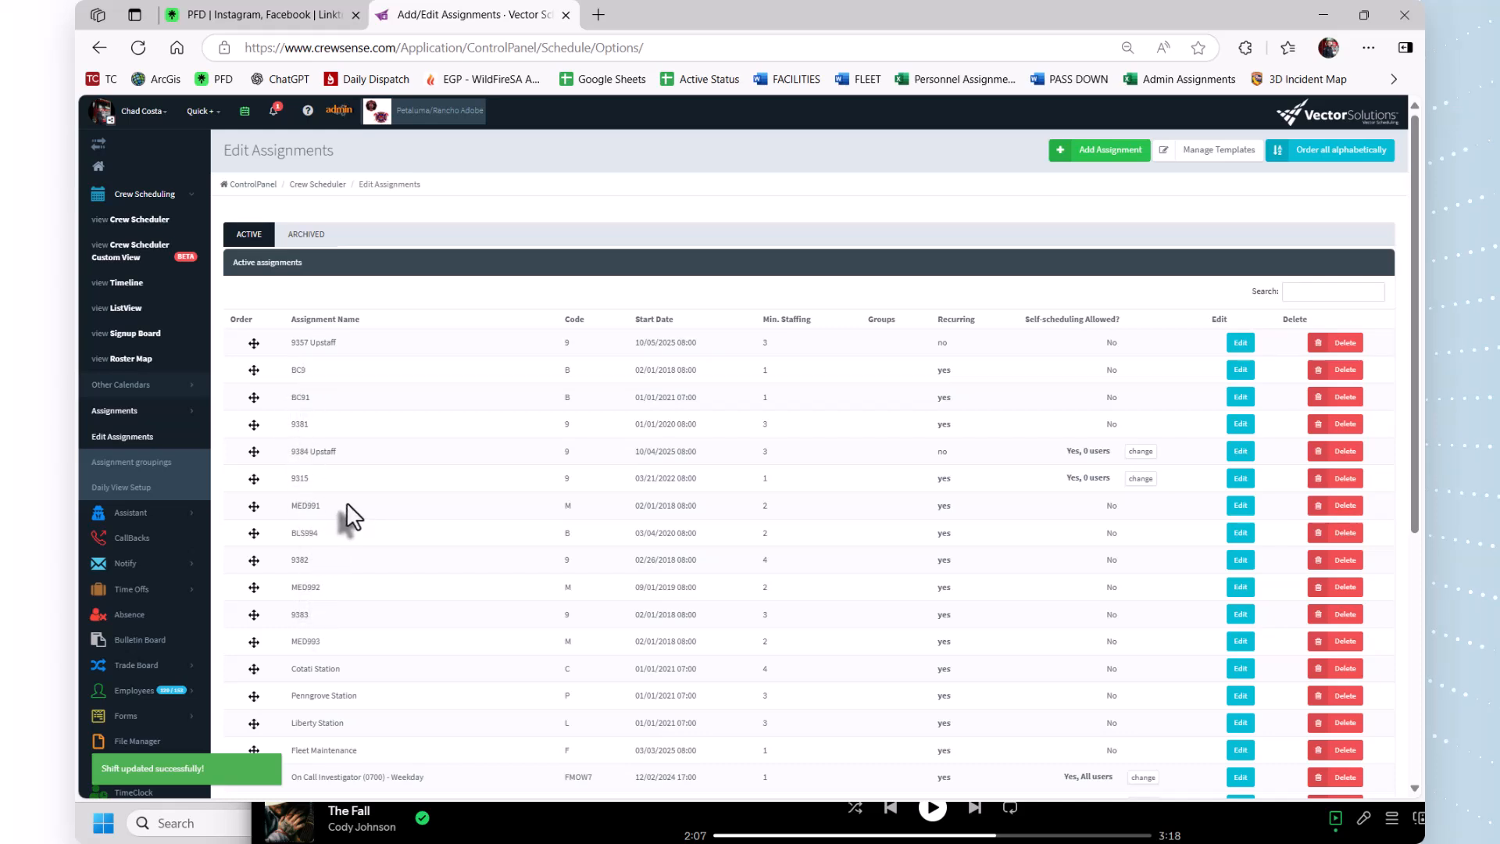
Step: Reorder the active assignments so 9357 Upstaff sits directly below 9381 and 9384 Upstaff is last in the list
left_click_drag(252, 346, 239, 424)
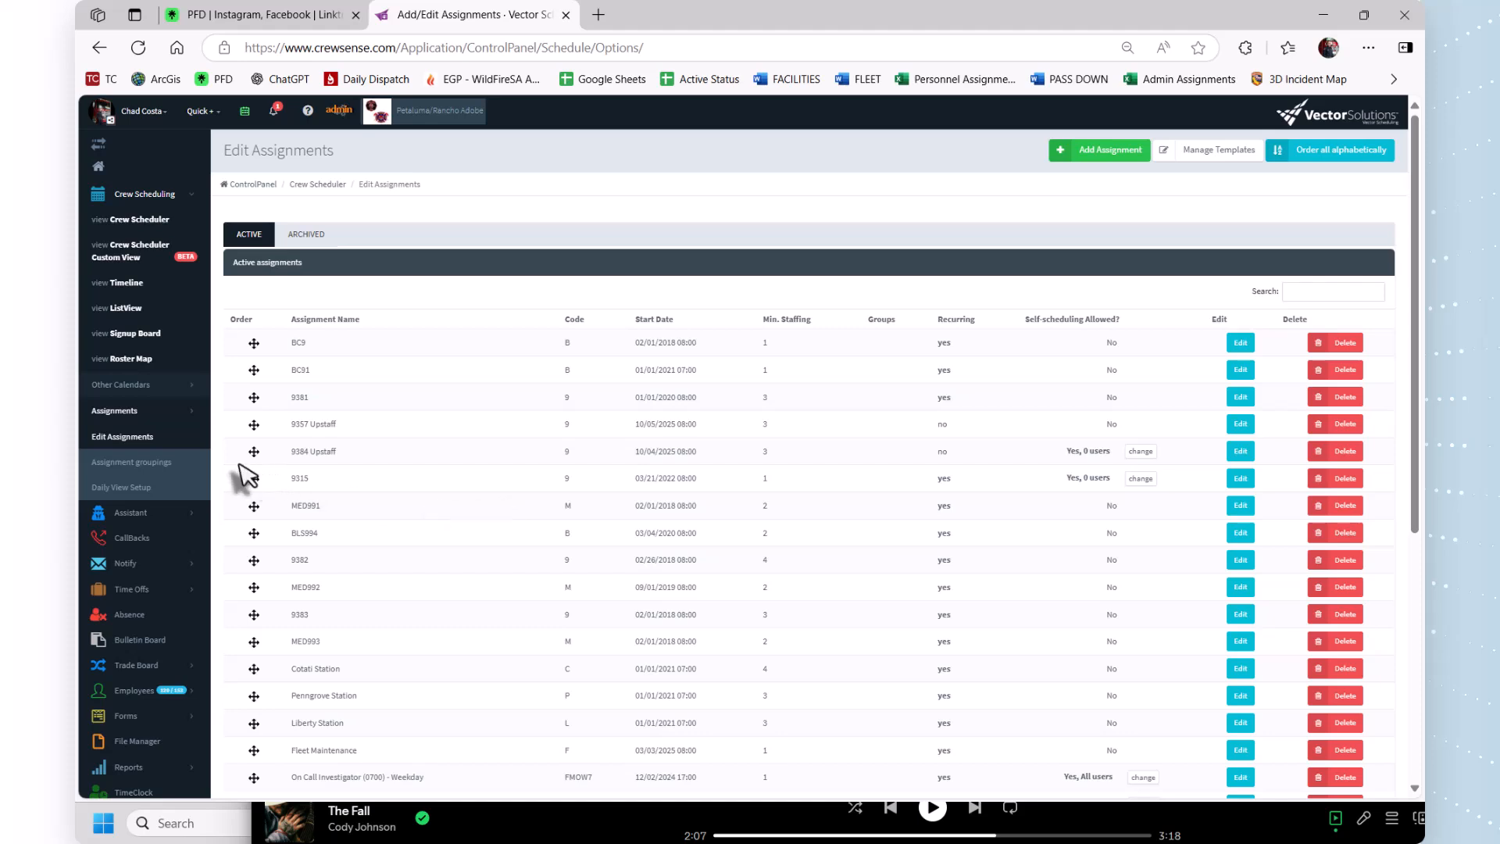
left_click_drag(249, 463, 255, 772)
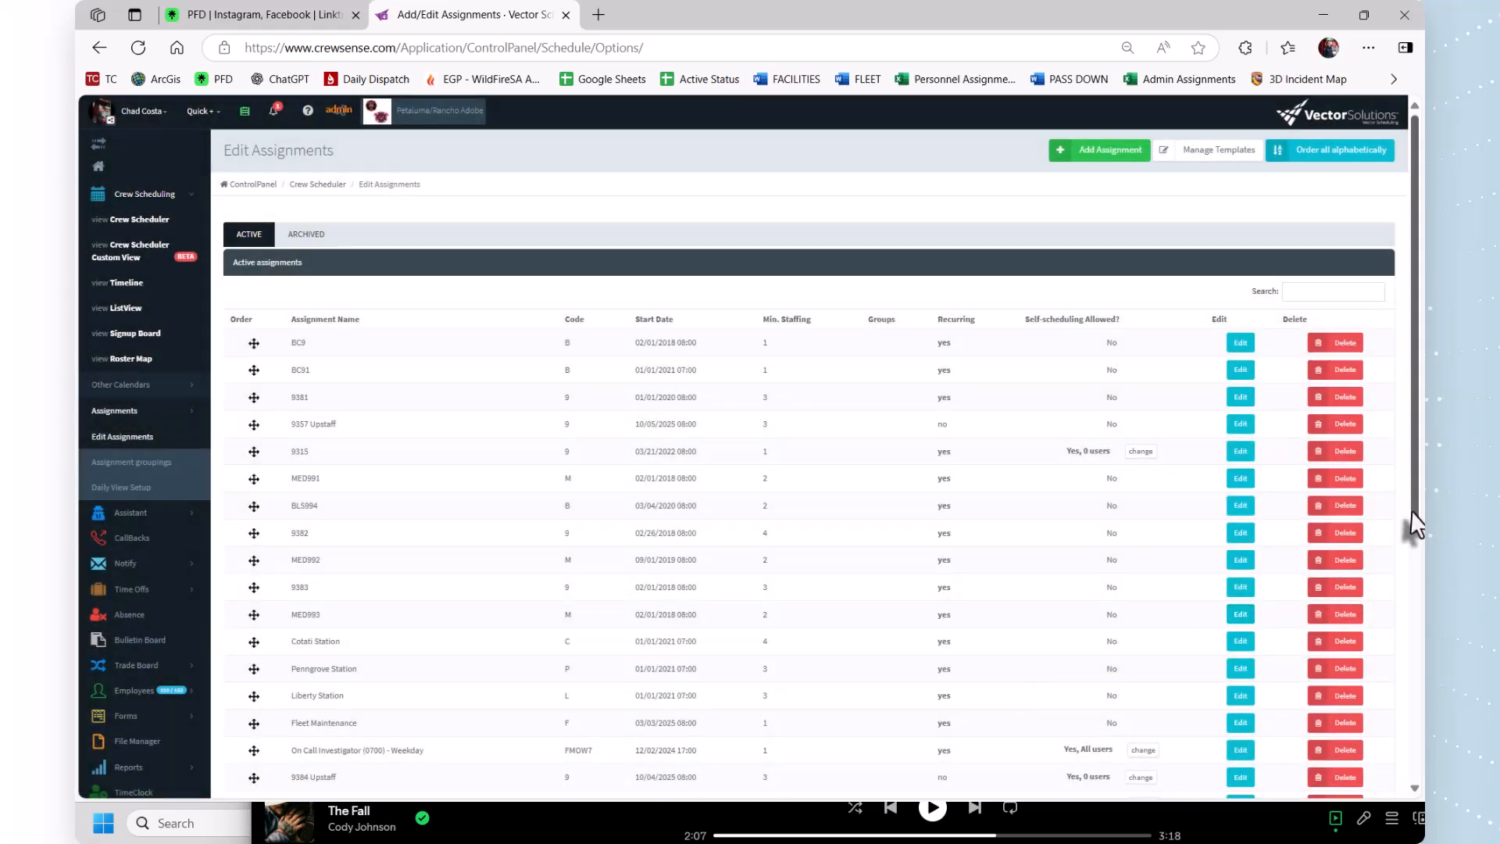
left_click_drag(1416, 525, 1383, 693)
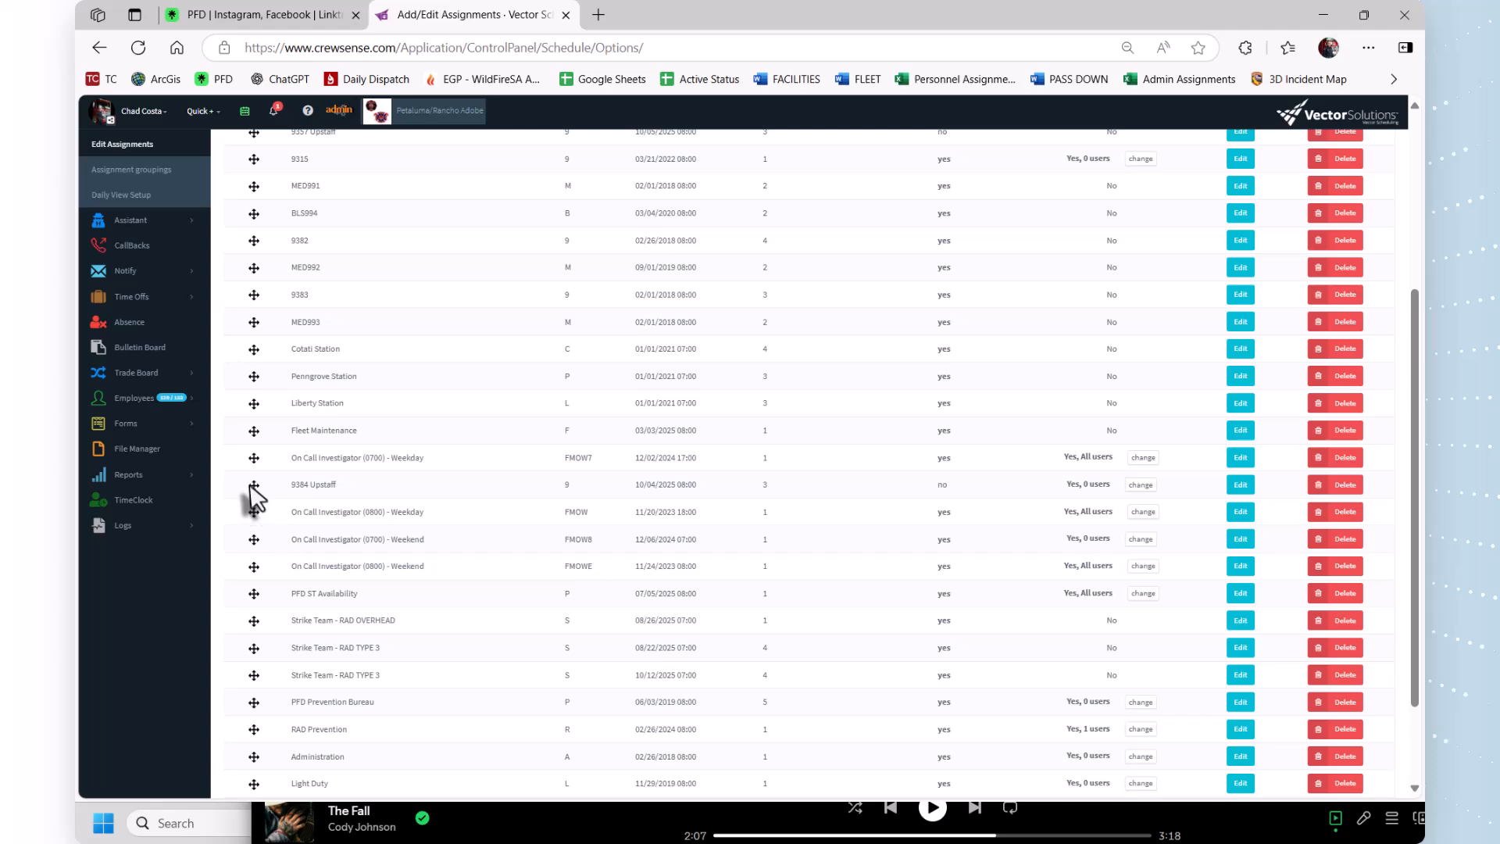
left_click_drag(251, 492, 252, 777)
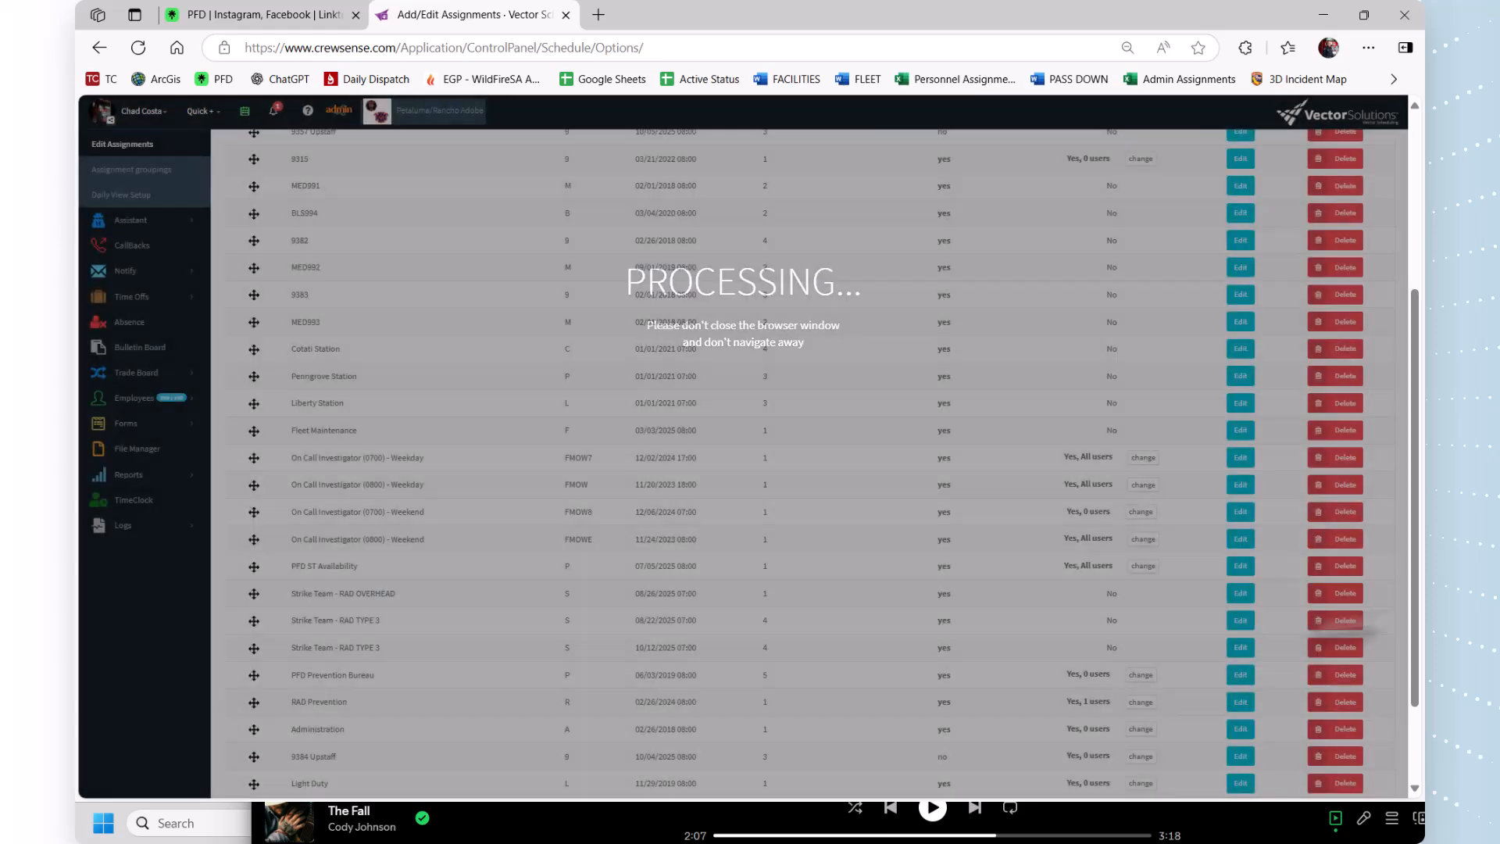
scroll(1383, 773, "down", 3)
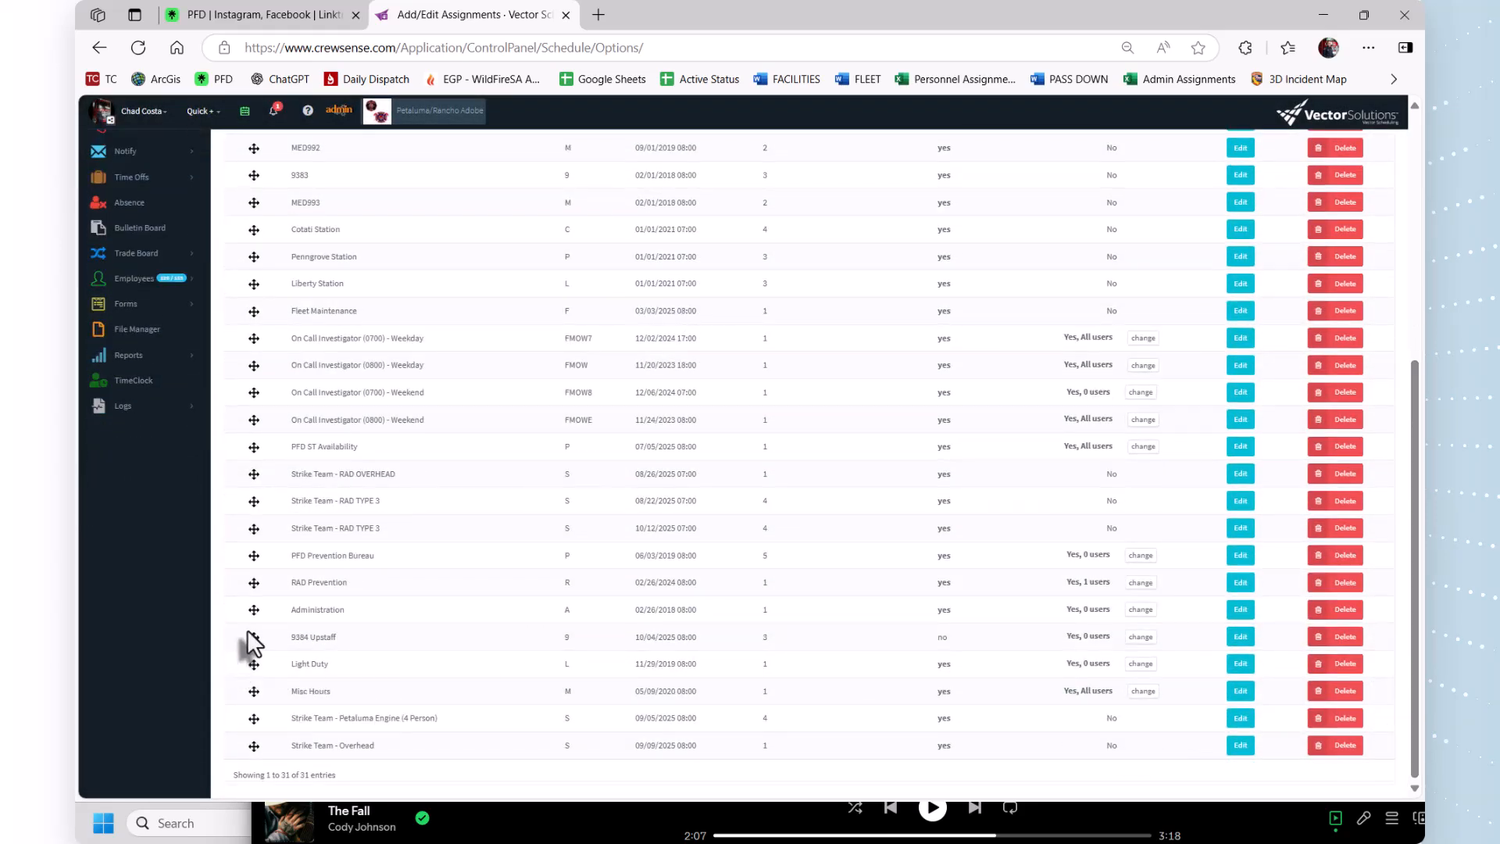
left_click_drag(254, 638, 247, 737)
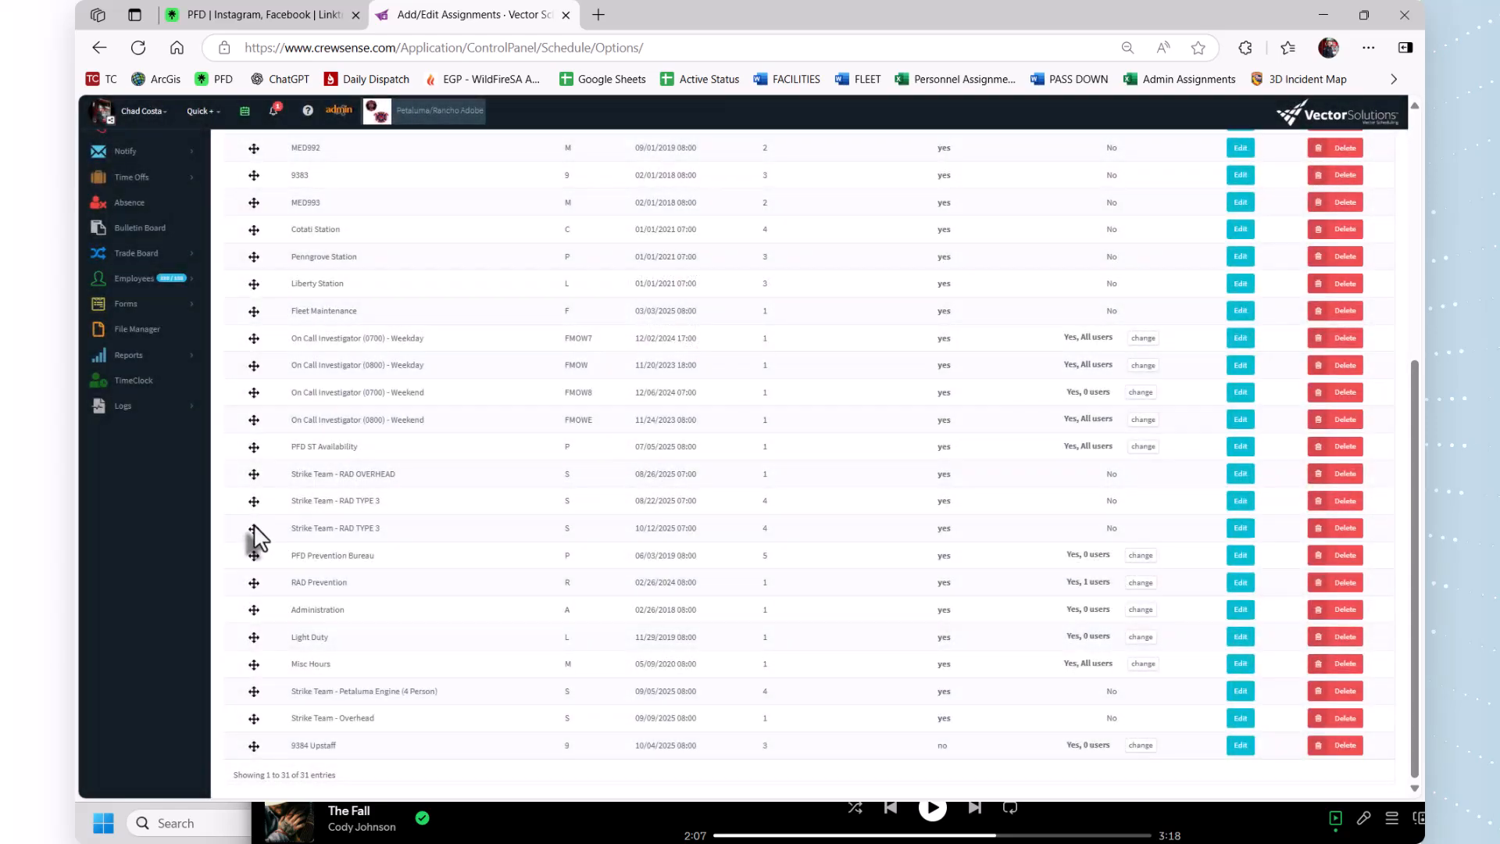
Step: Move both Strike Team - RAD TYPE 3 rows, RAD OVERHEAD and Petaluma Engine (4 Person) down to just above 9384 Upstaff
left_click_drag(253, 527, 243, 742)
left_click_drag(253, 502, 240, 738)
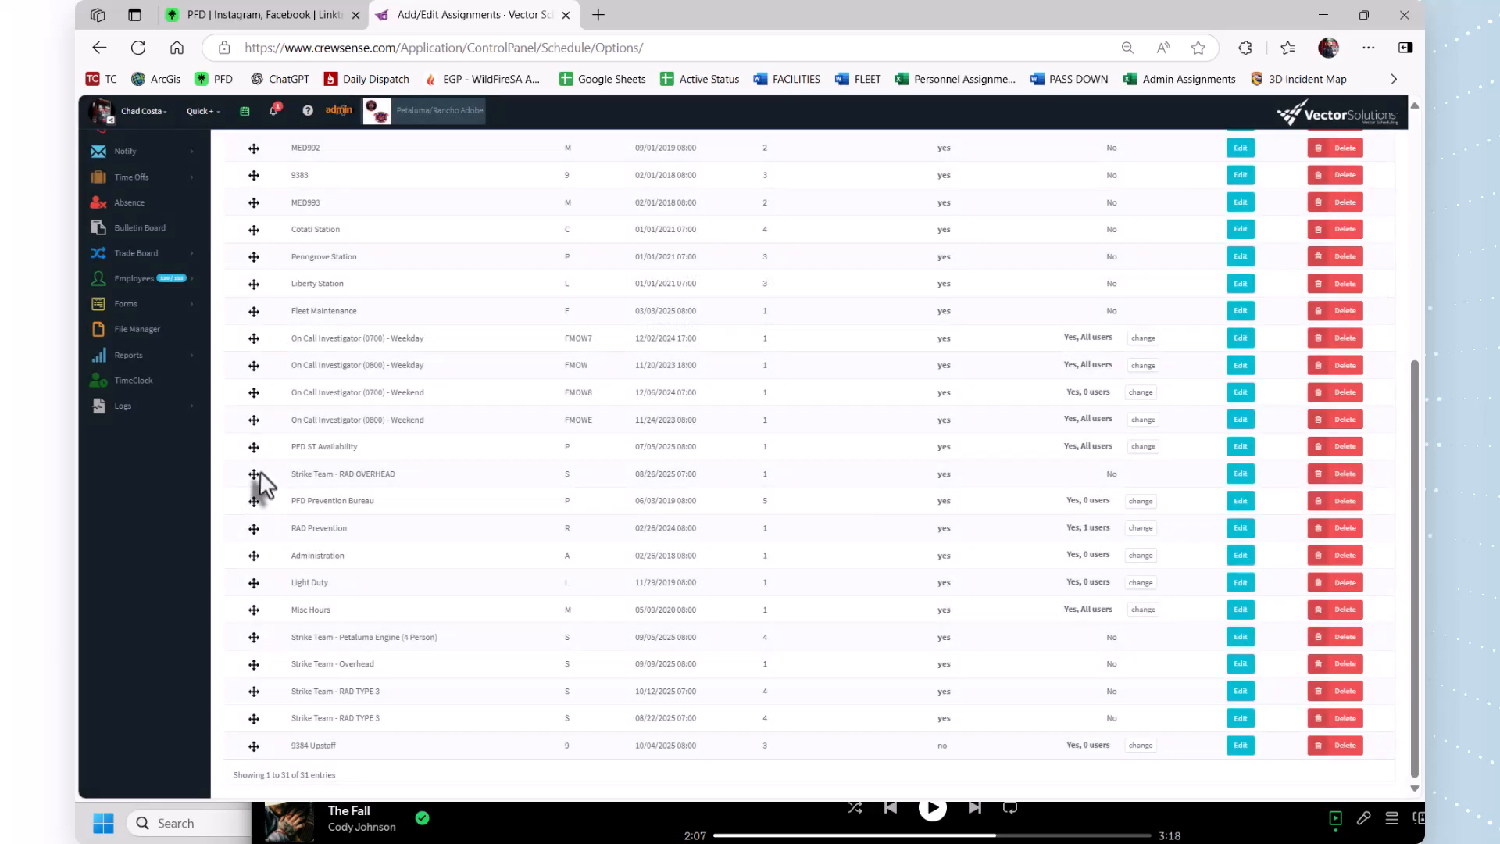
left_click_drag(253, 475, 264, 724)
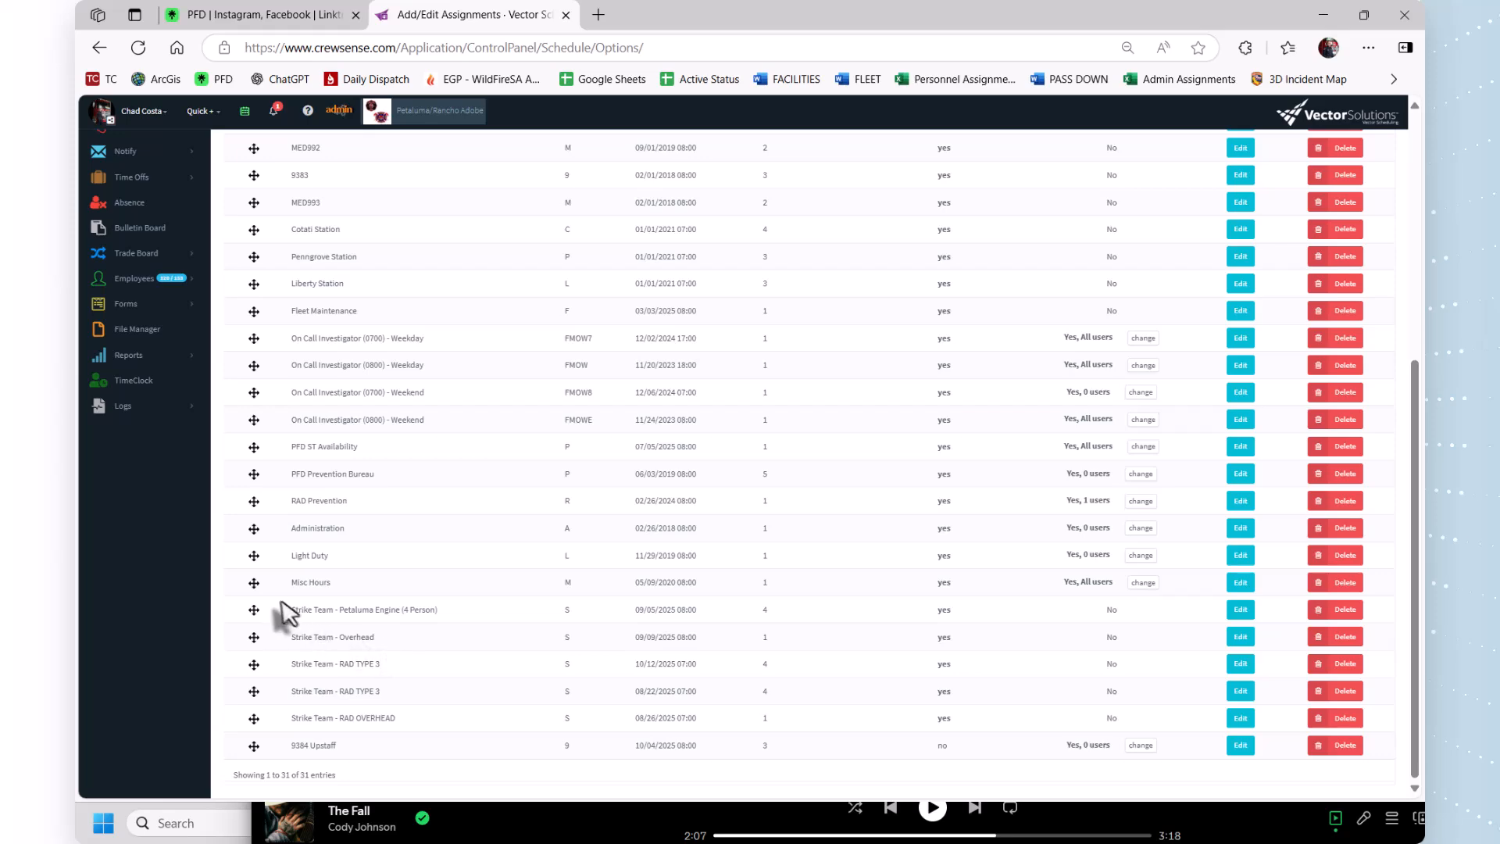
left_click_drag(253, 611, 252, 739)
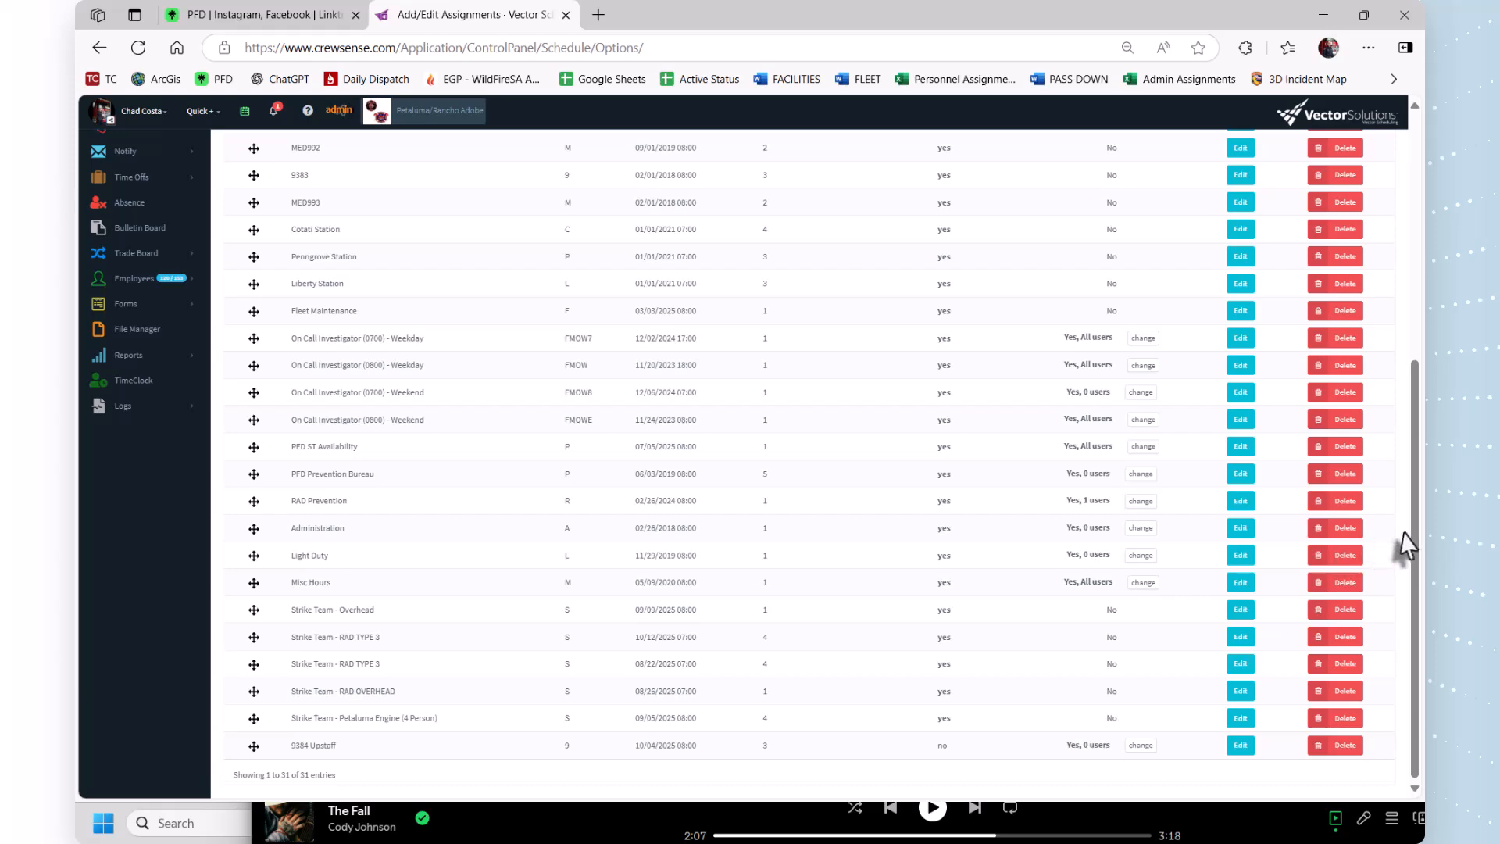
Step: Go to the Assistant's Assignment Rules and add the 9357 Upstaff assignment there
left_click_drag(1411, 545, 1411, 290)
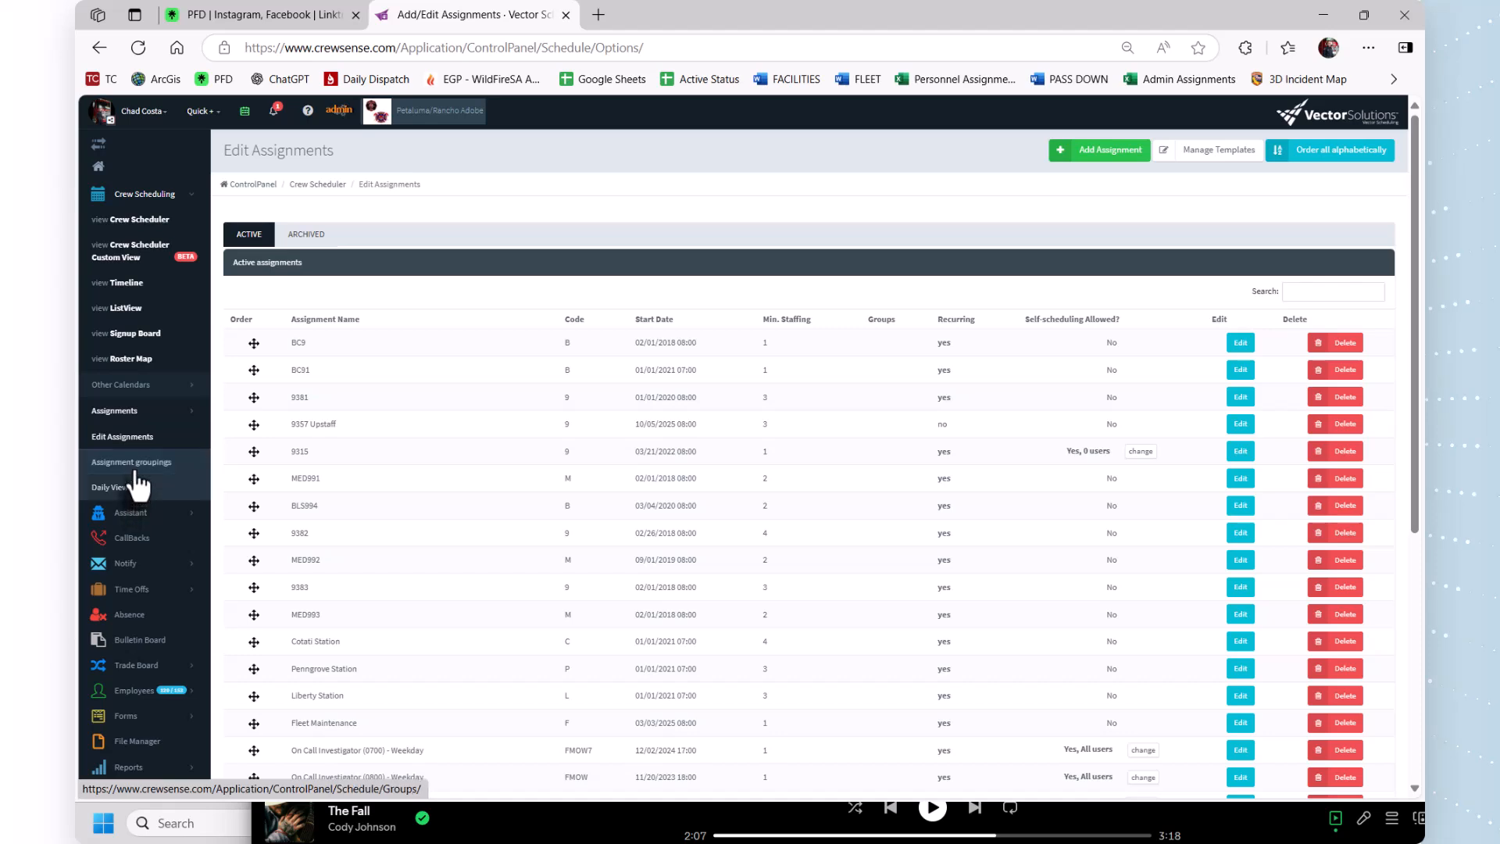
left_click(130, 516)
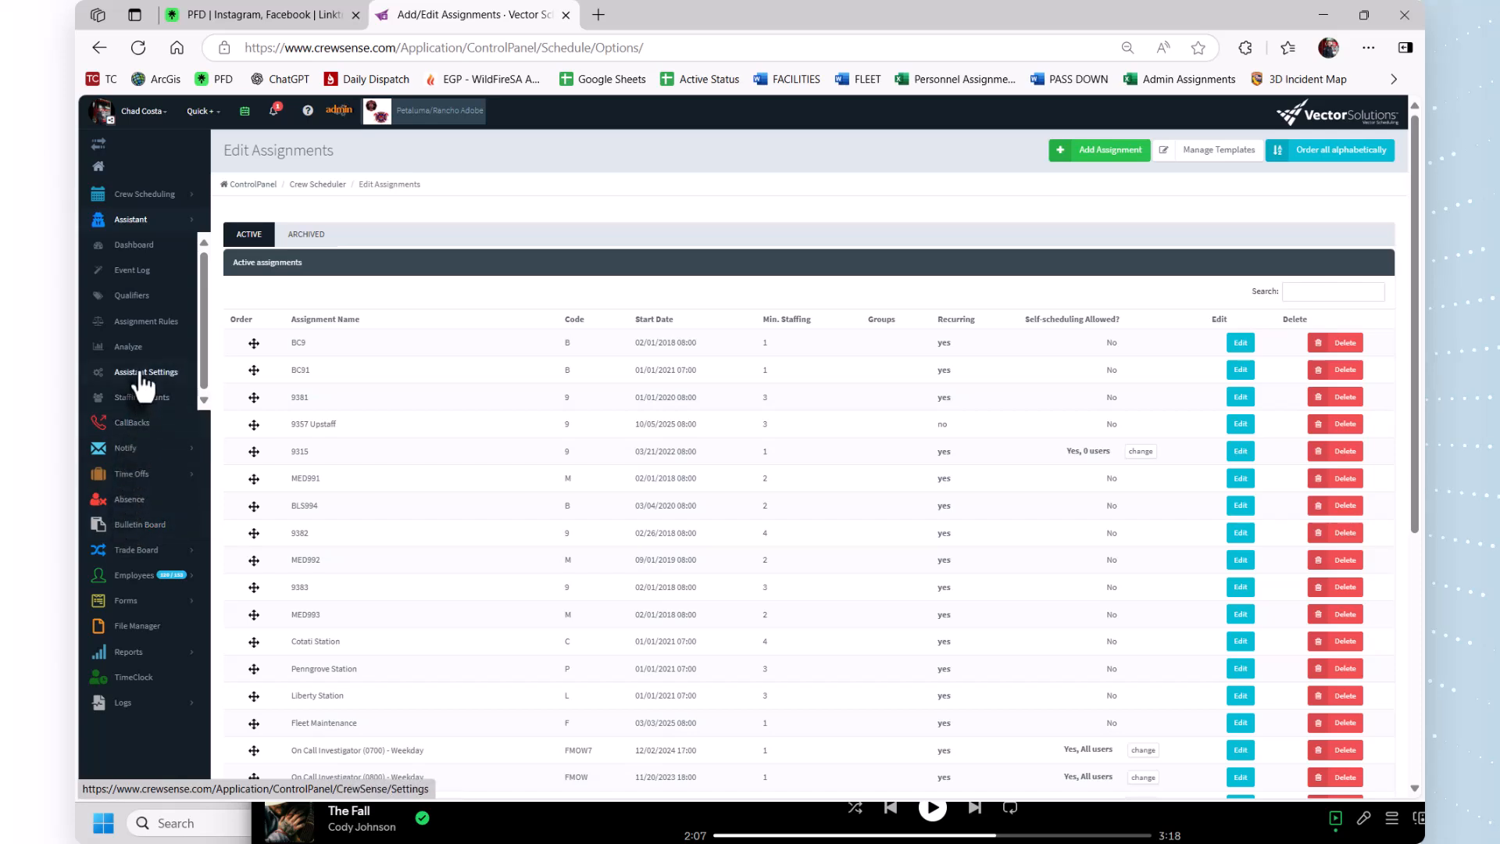
left_click(139, 326)
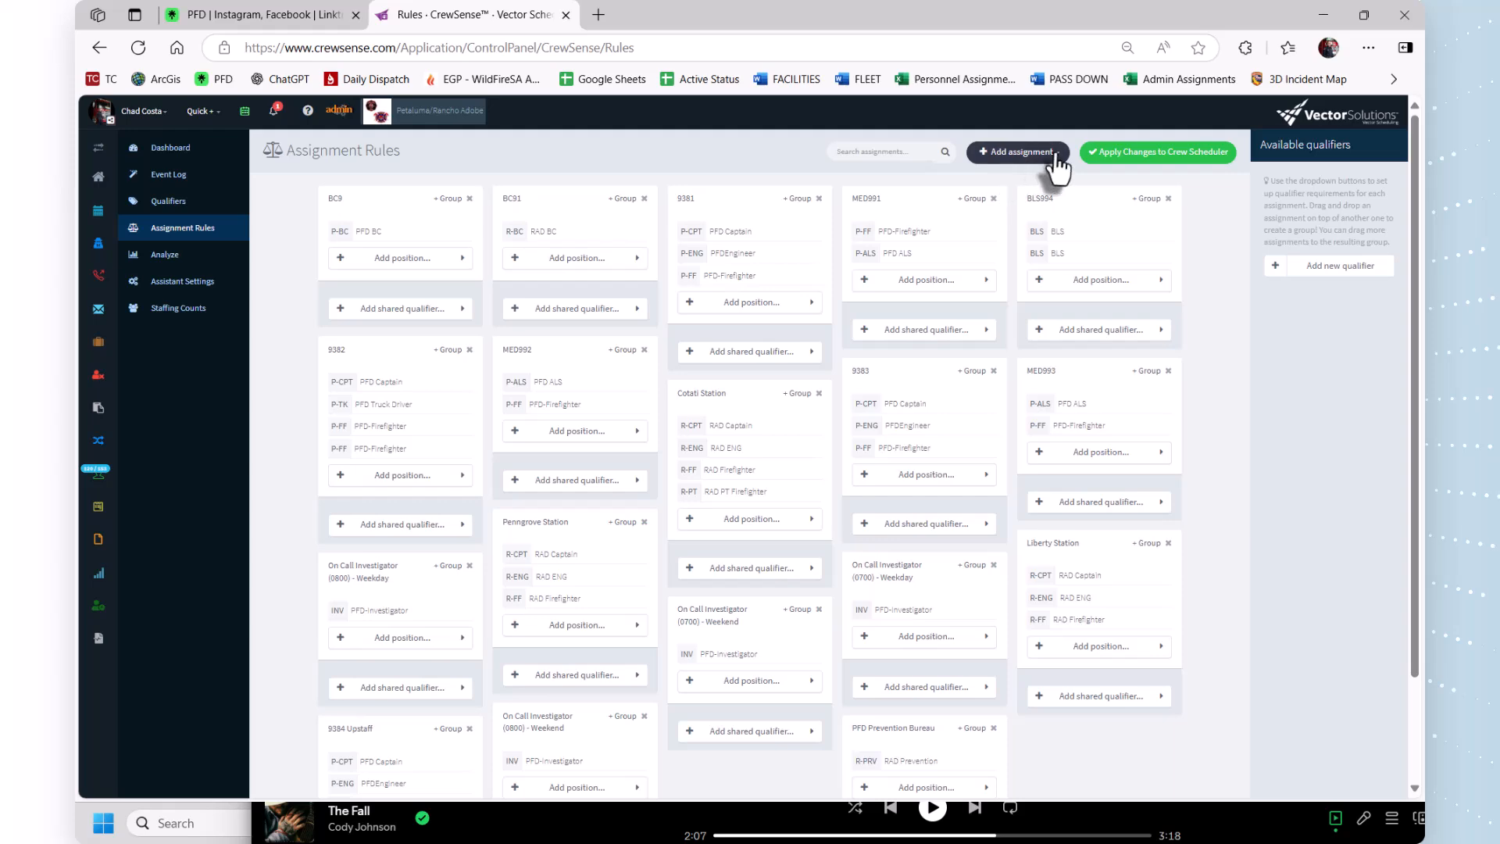
left_click(1053, 153)
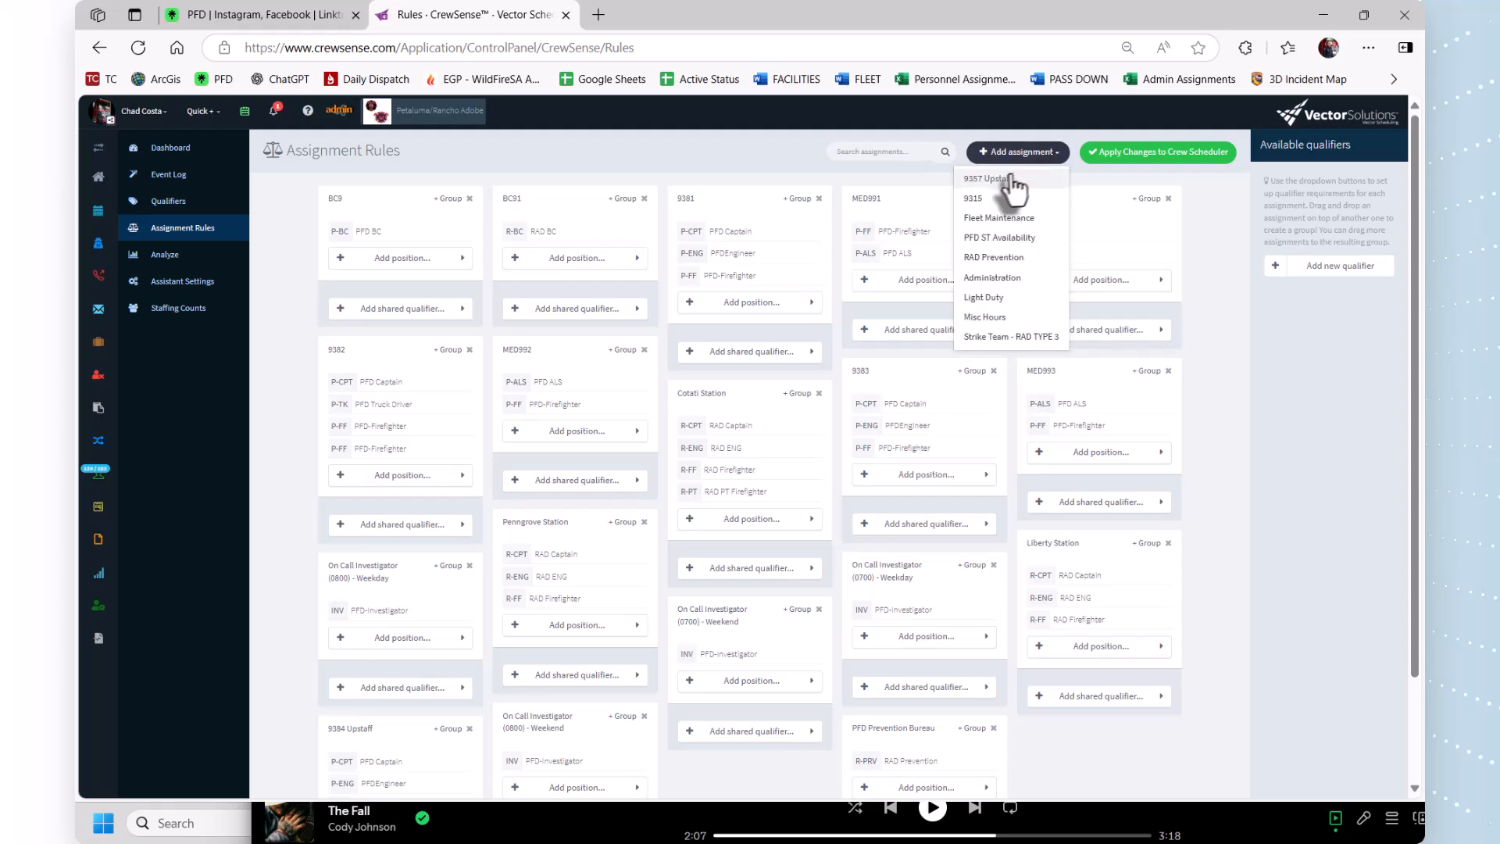
left_click(1006, 181)
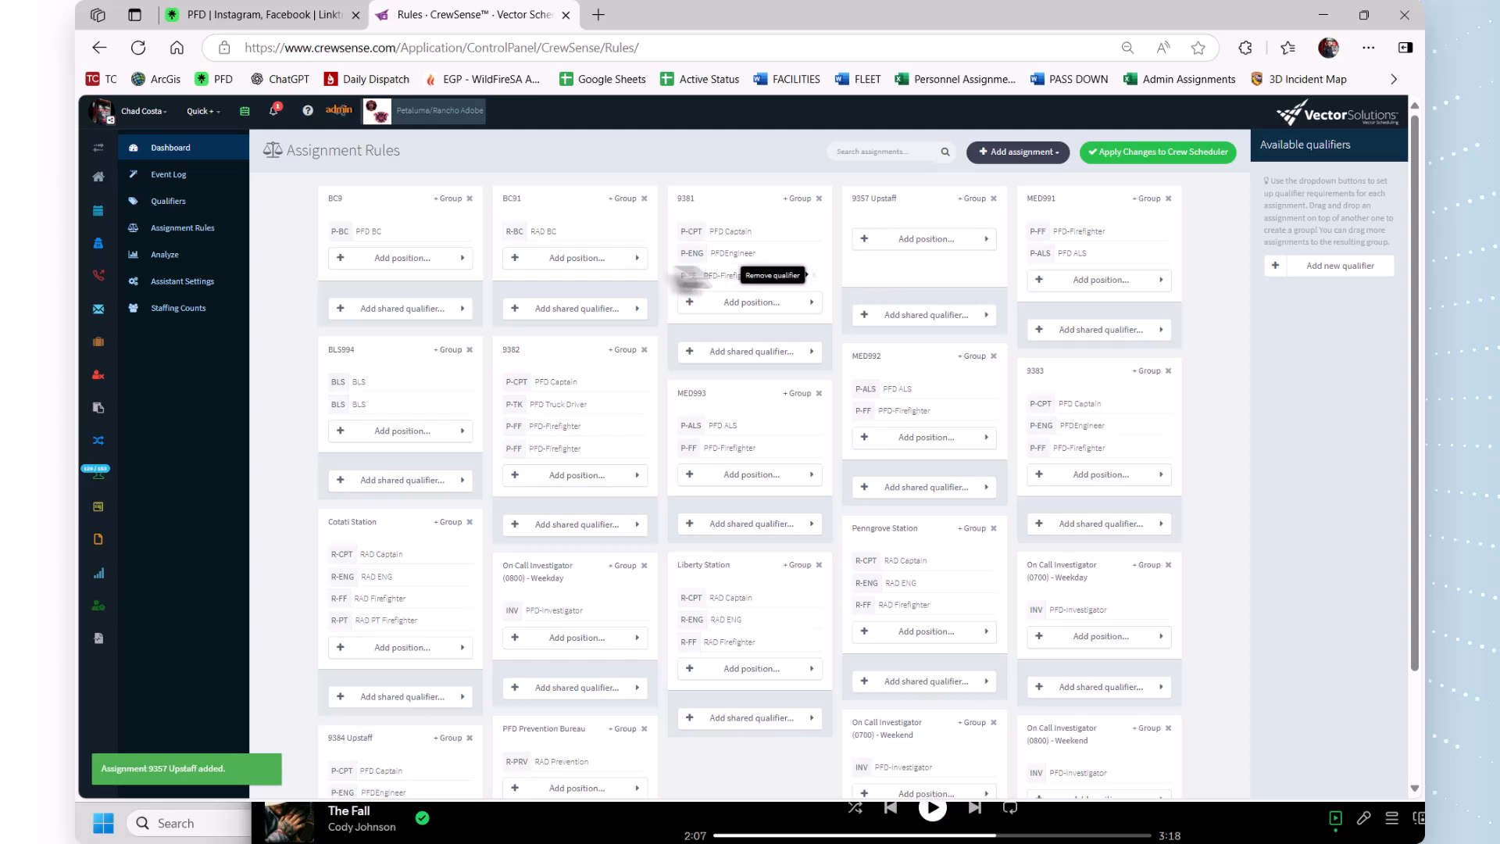
Step: Add the PFD Captain position to the 9357 Upstaff assignment rule
left_click(921, 243)
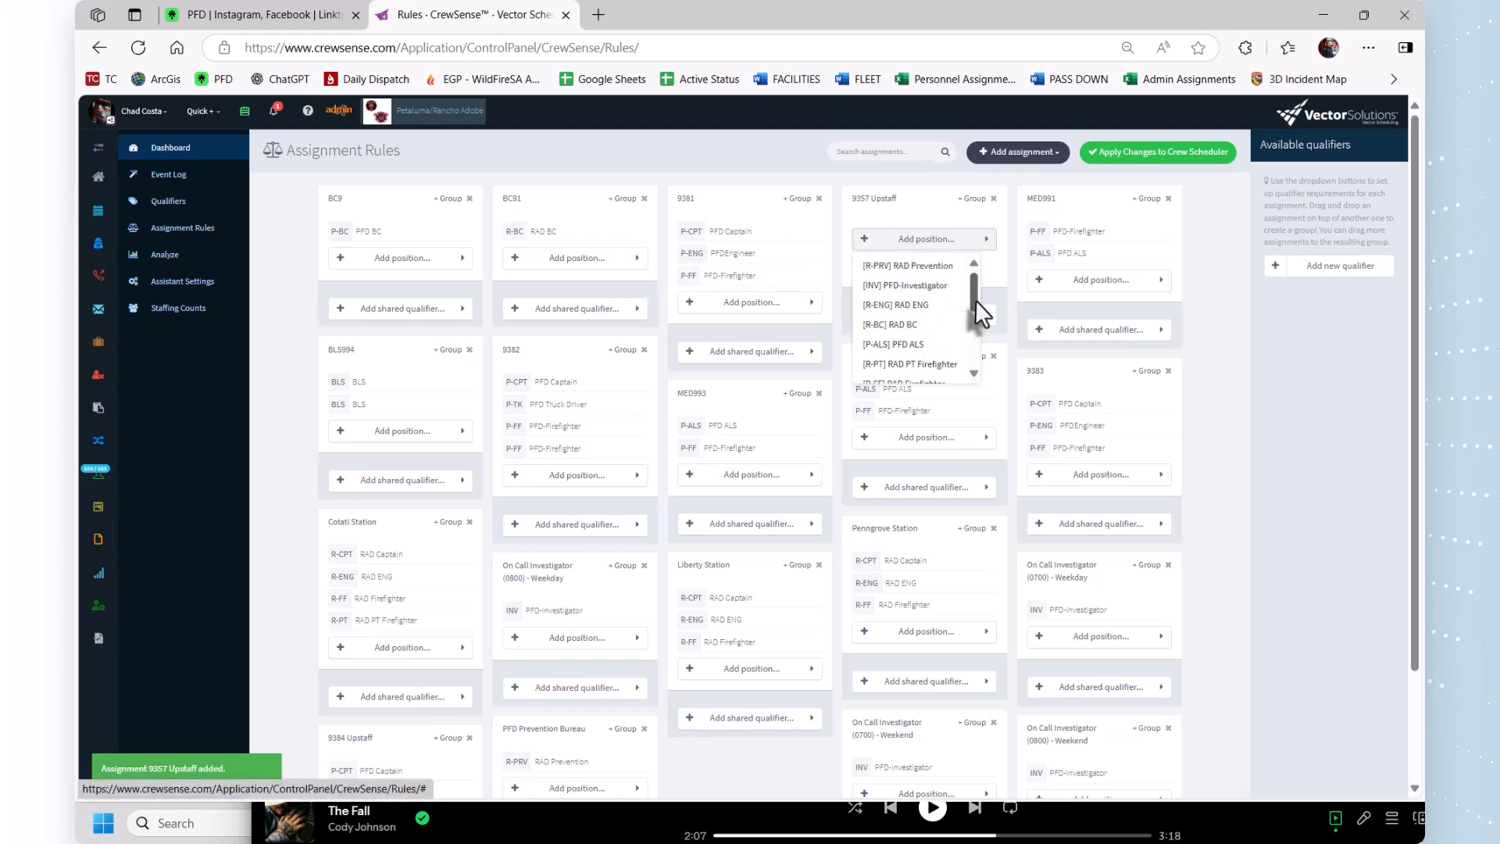
left_click_drag(977, 302, 976, 310)
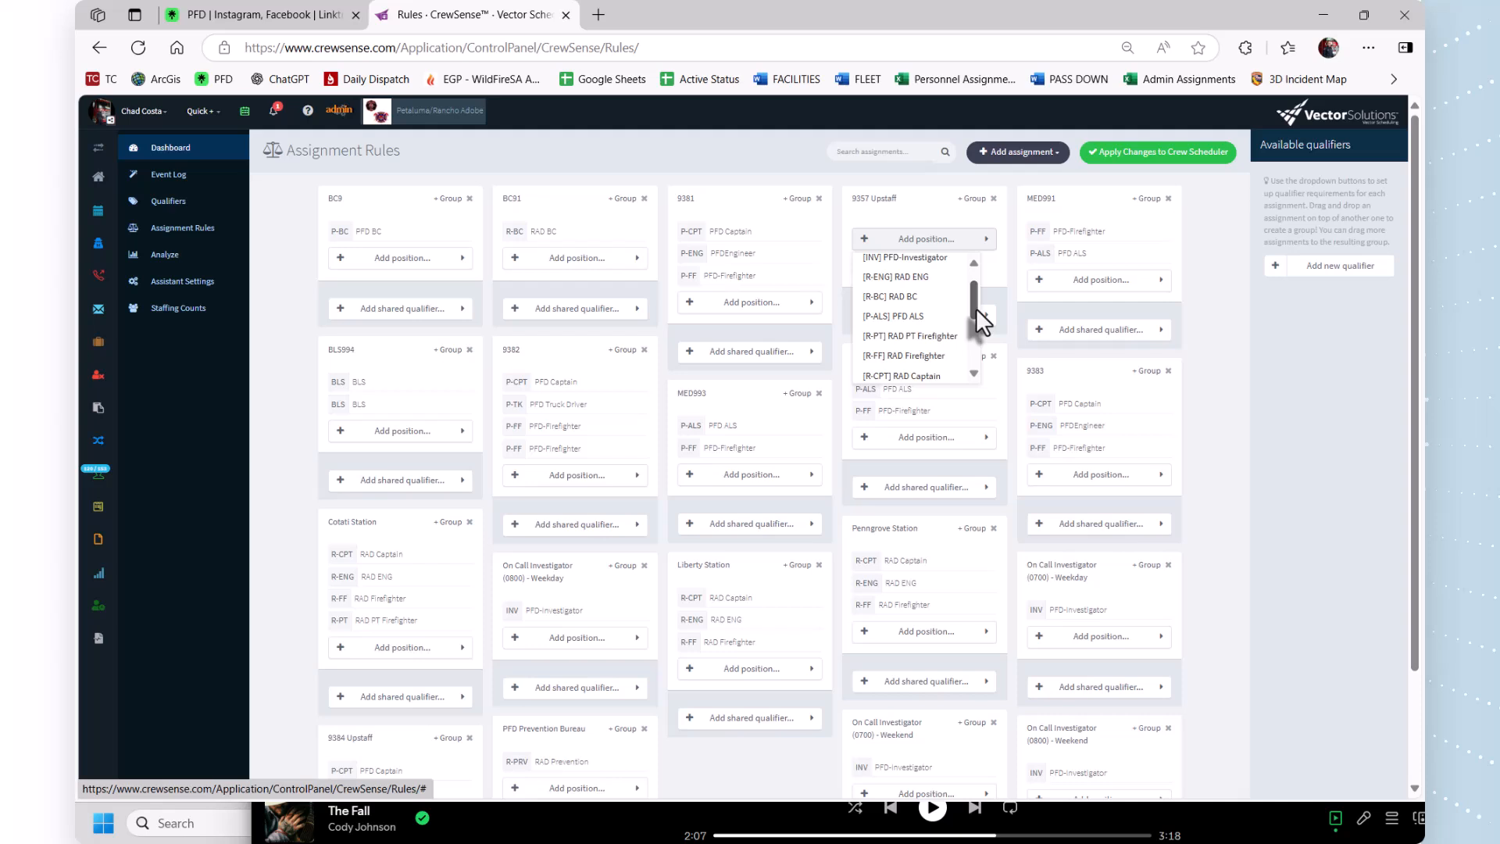
left_click_drag(977, 309, 975, 329)
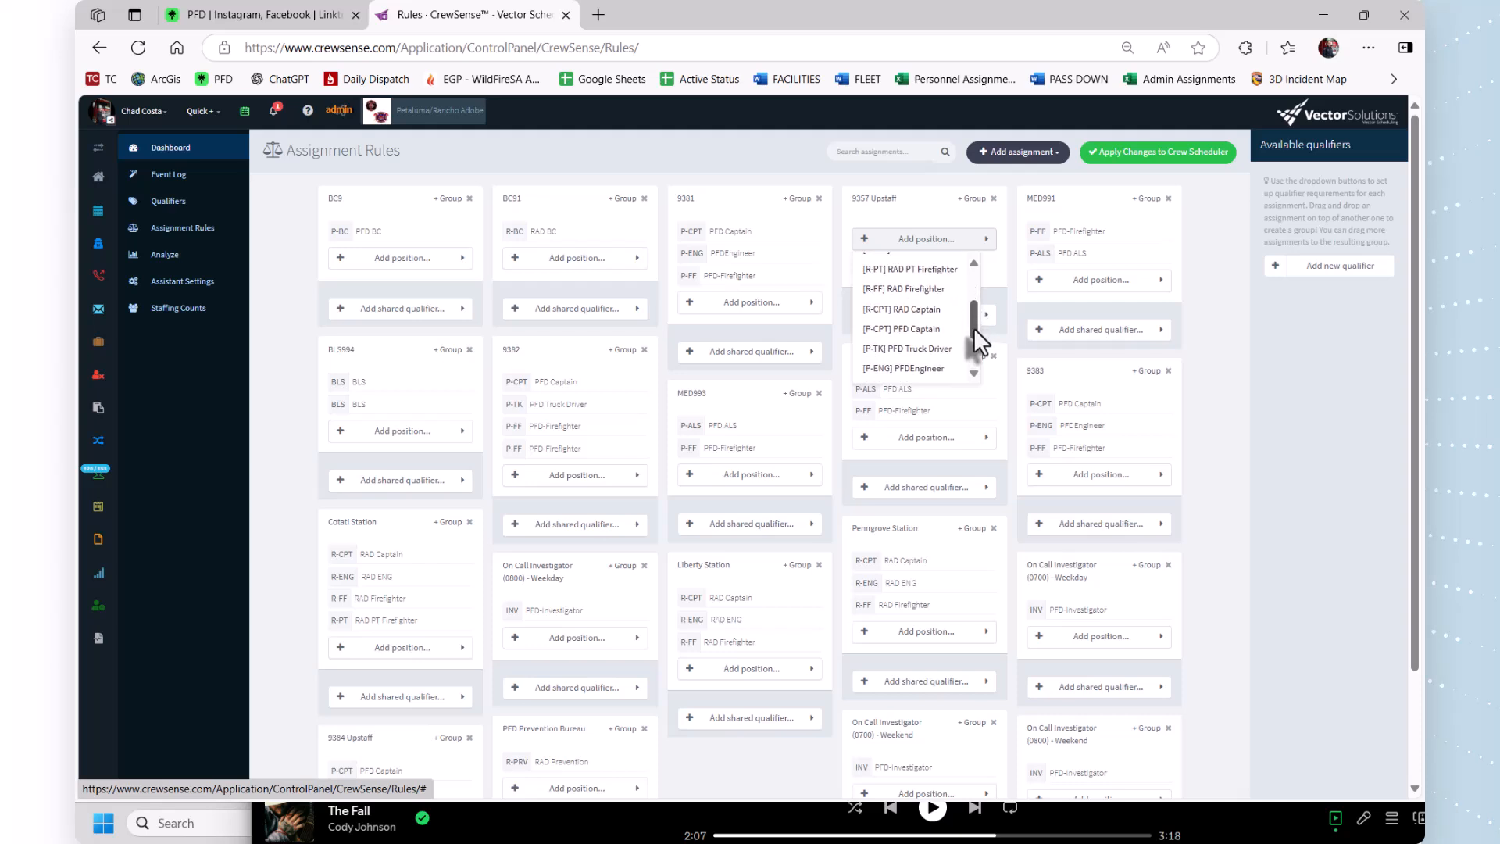
left_click(938, 329)
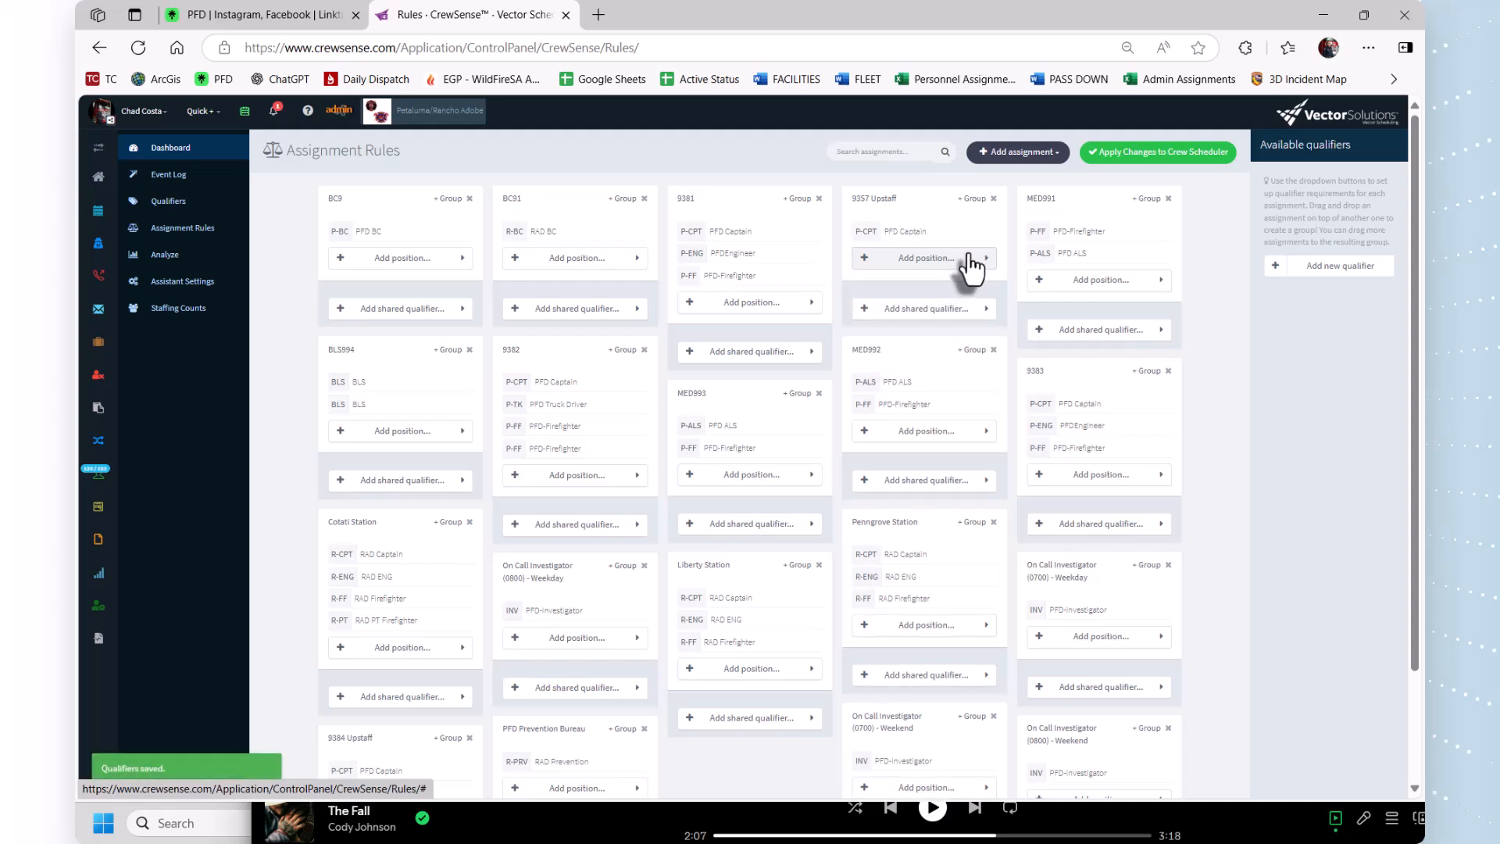
Step: Add the PFDEngineer and PFD-Firefighter positions to the 9357 Upstaff assignment rule
left_click(970, 258)
left_click_drag(975, 344, 976, 355)
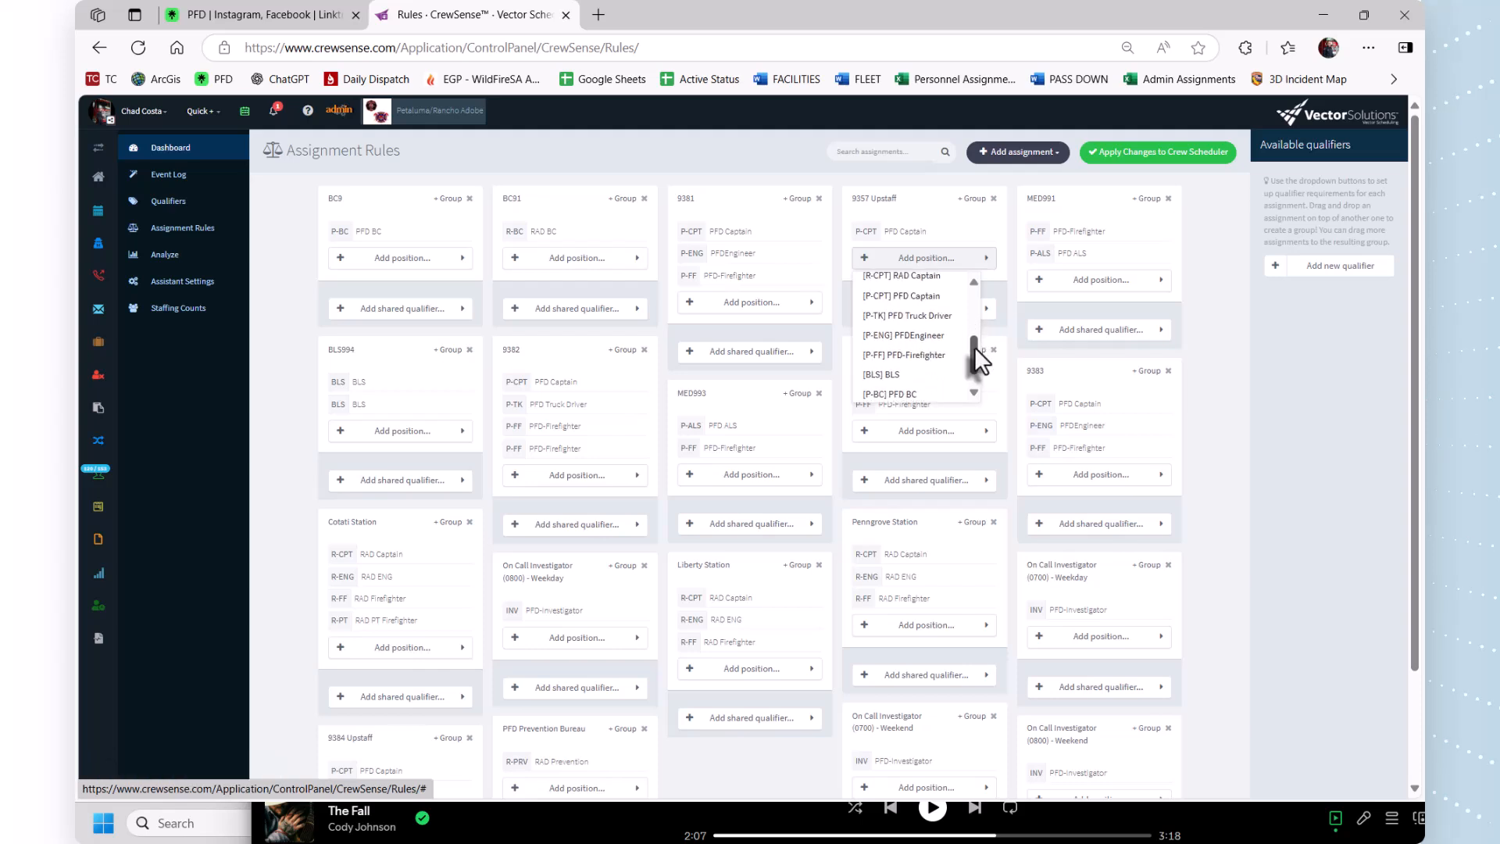
mouse_move(979, 360)
left_mouse_down()
mouse_move(977, 300)
mouse_move(973, 350)
left_mouse_up()
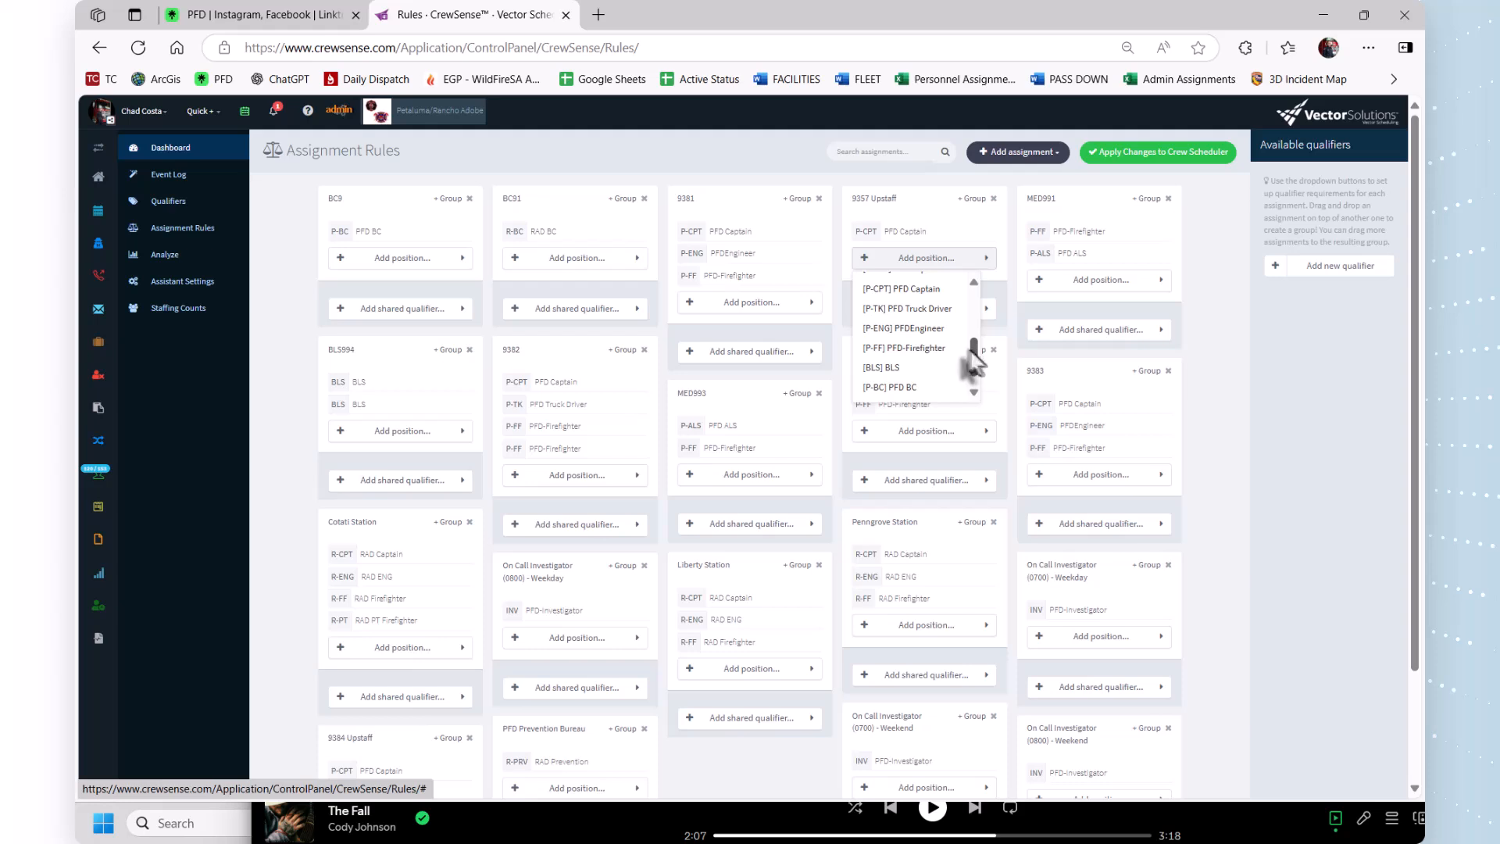
left_click(924, 329)
left_click(972, 283)
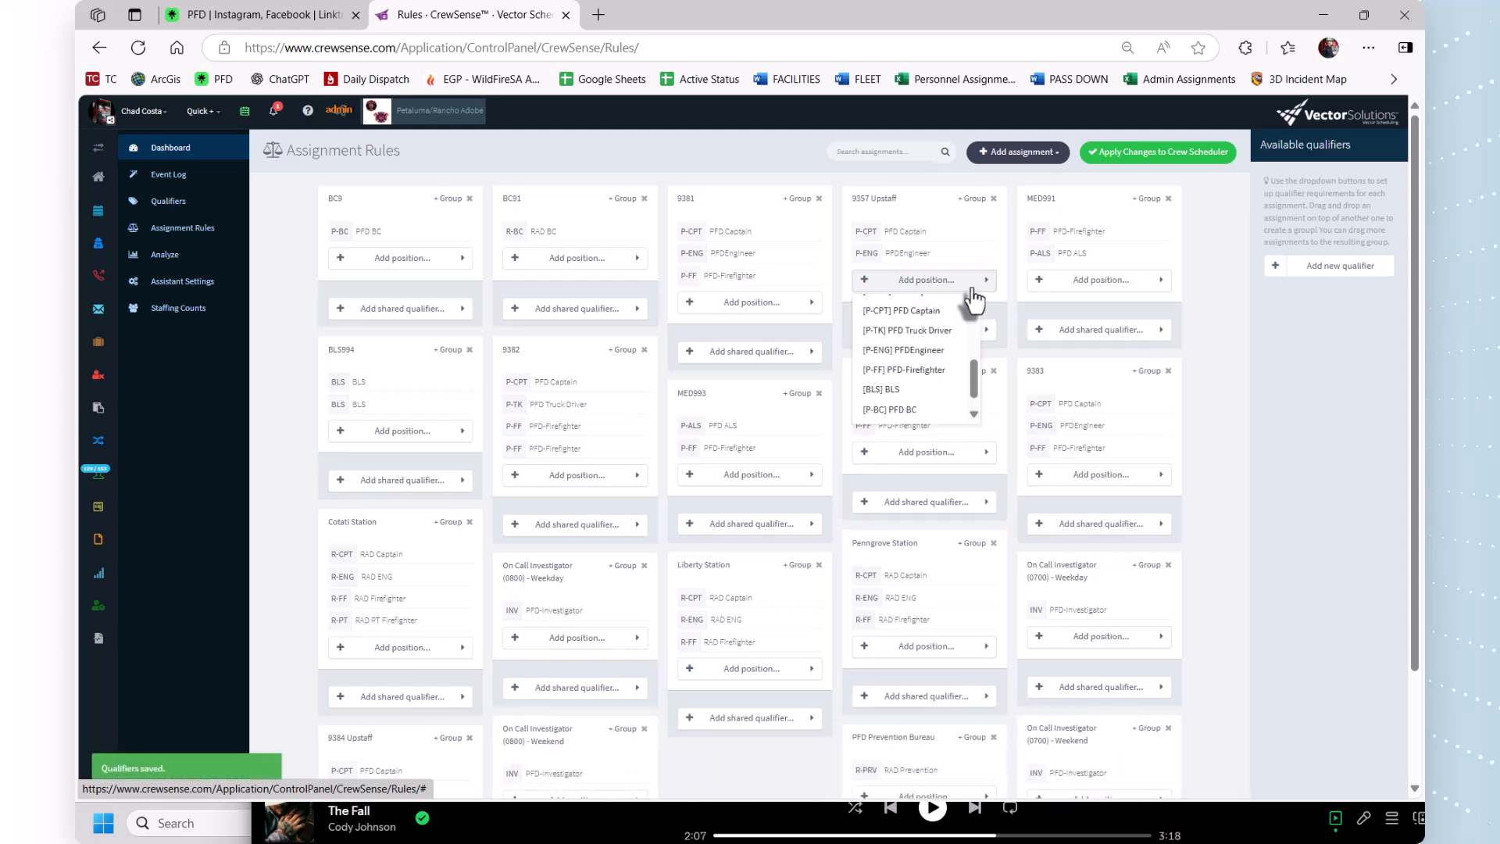
left_click_drag(977, 383, 971, 426)
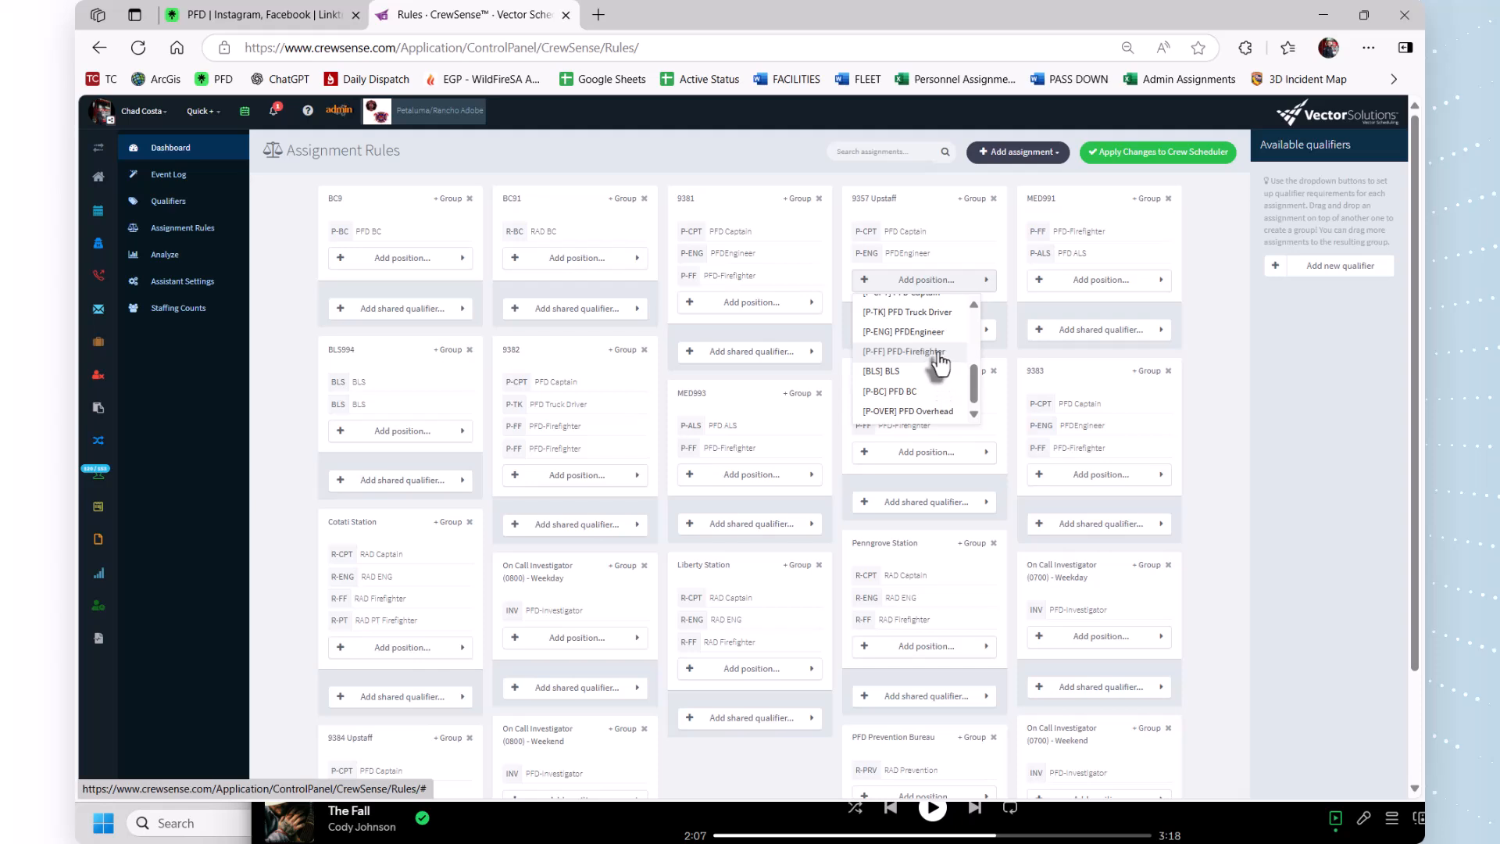
left_click(943, 359)
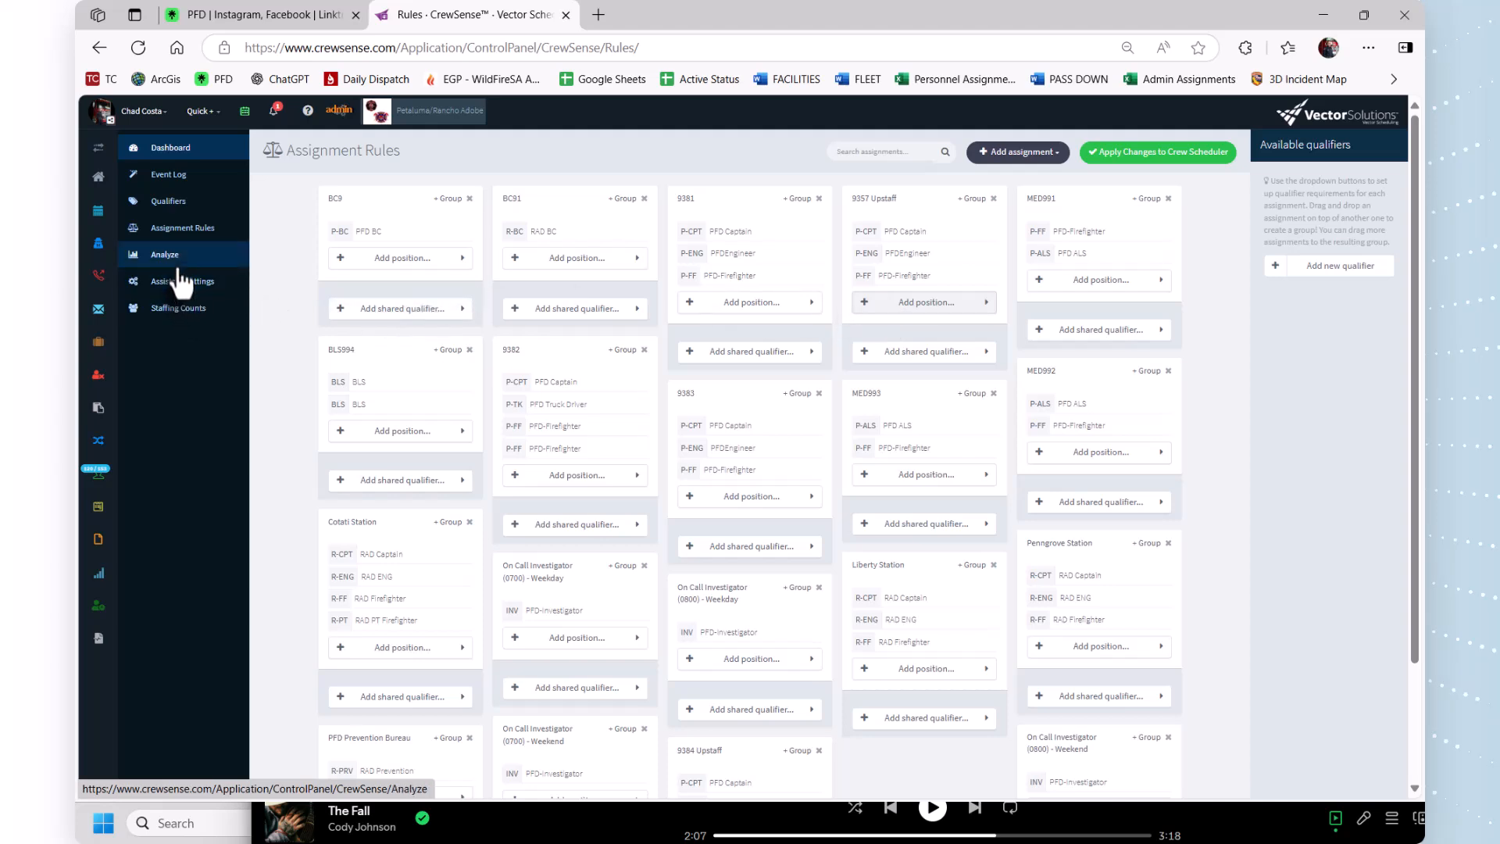
Step: In the Daily View Setup, replace 9384 Upstaff with 9357 Upstaff in the first PFD column
mouse_move(94, 210)
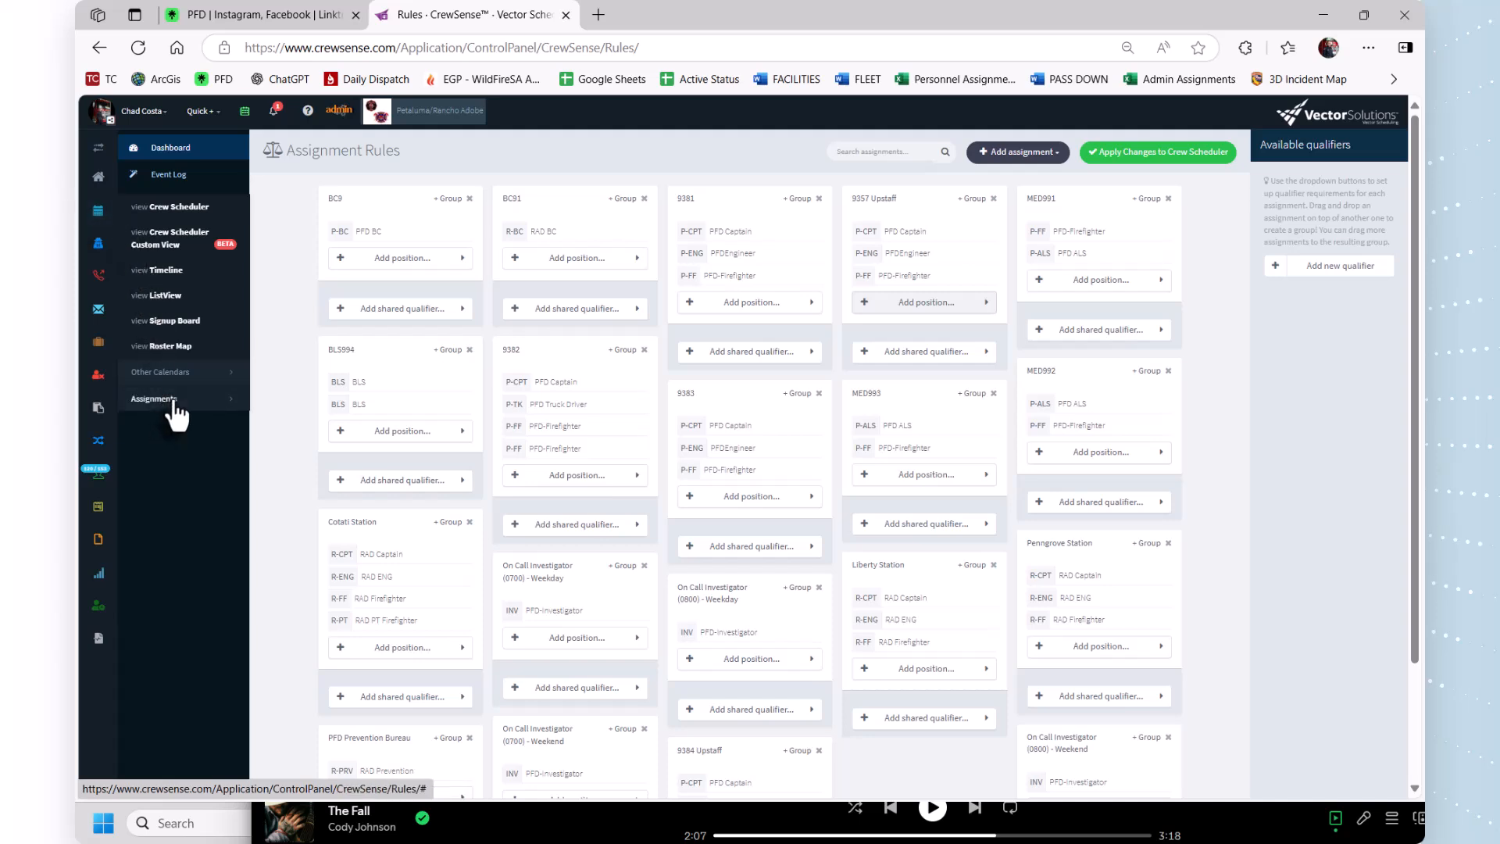
left_click(173, 400)
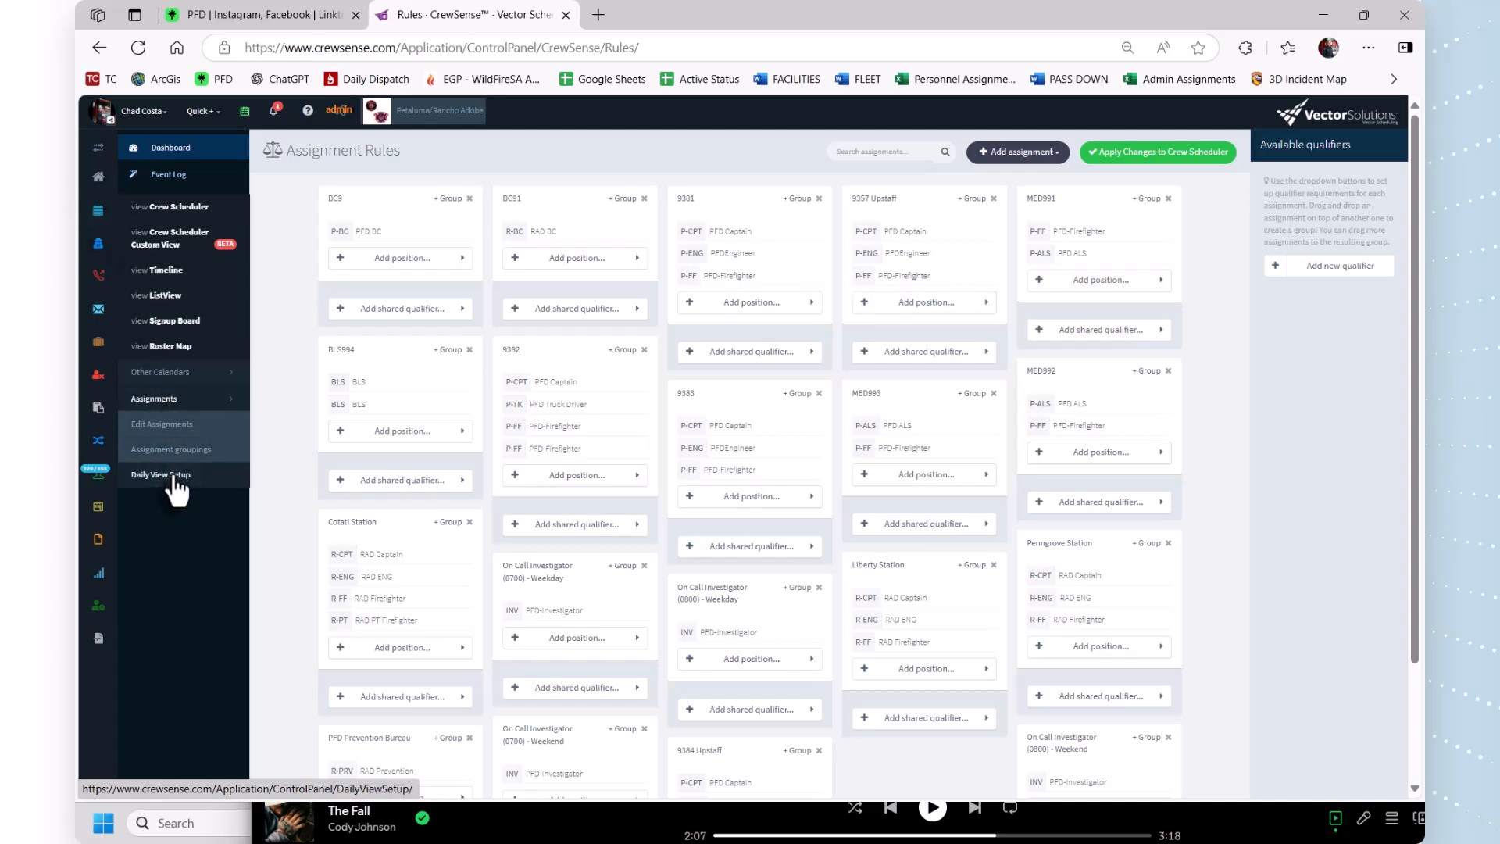
left_click(173, 476)
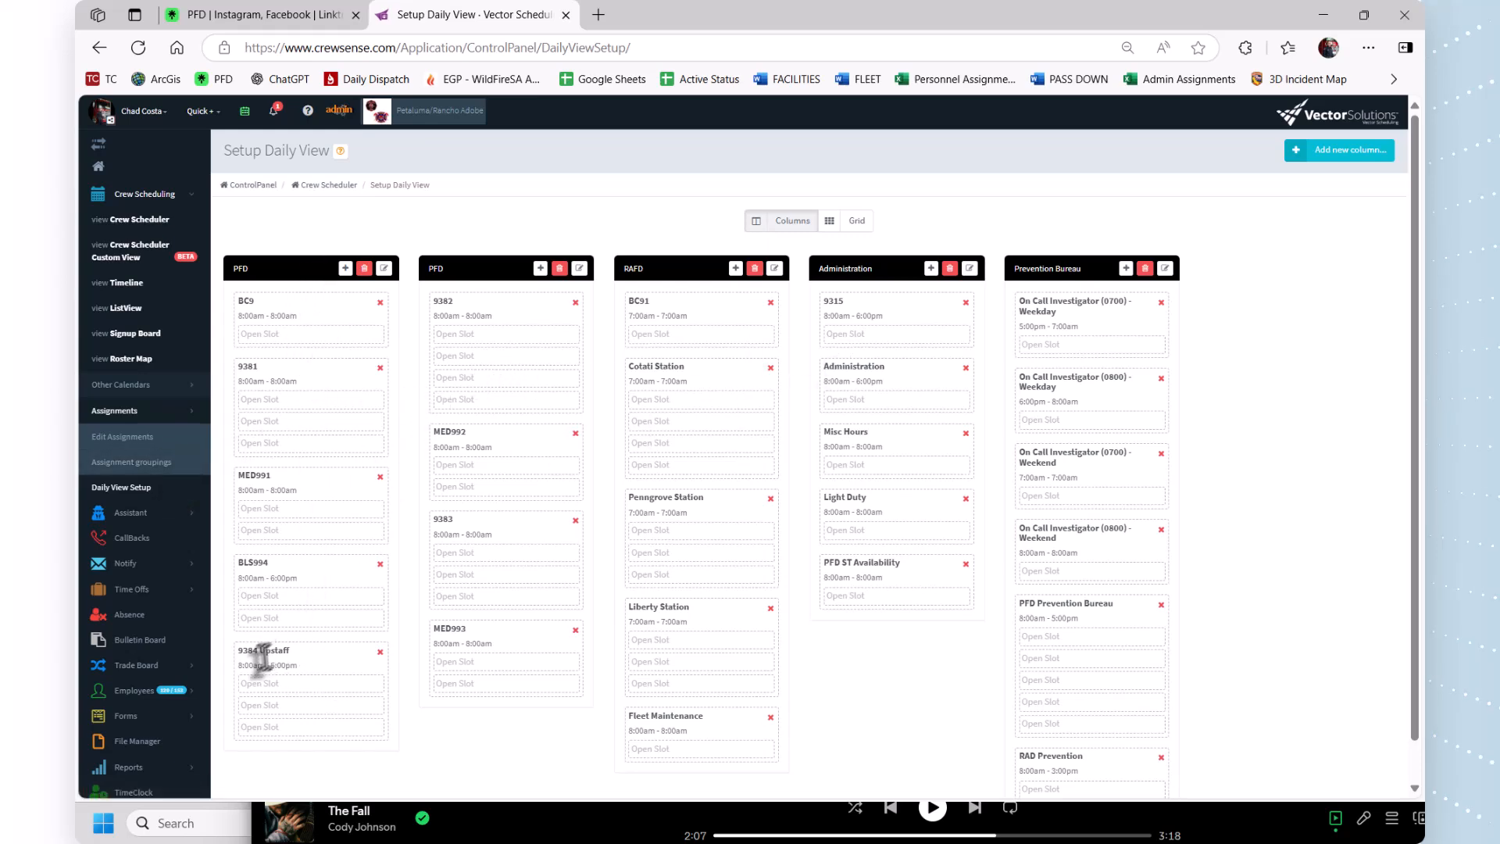
left_click(380, 652)
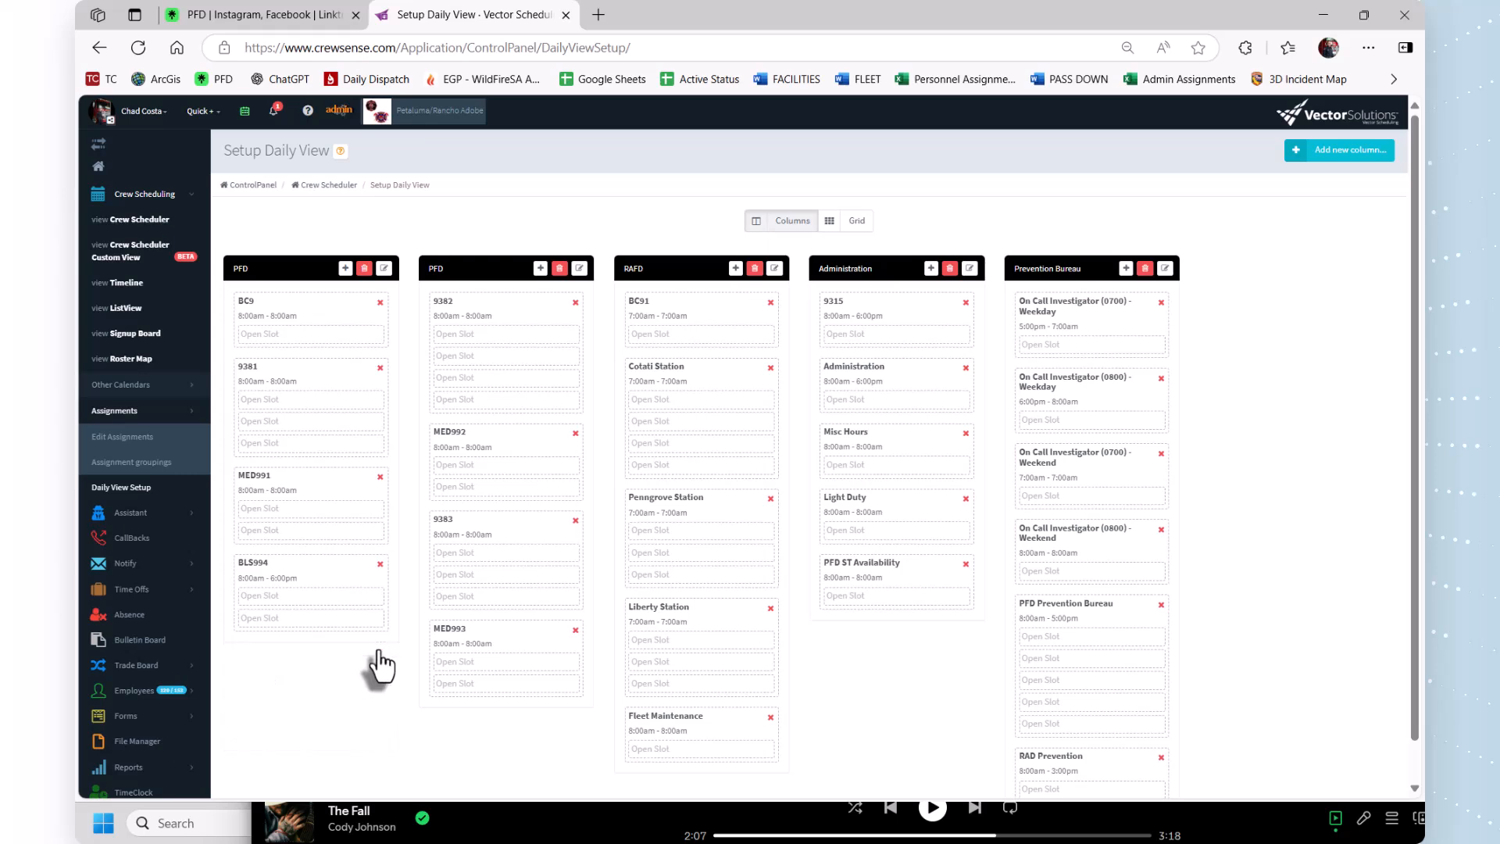
left_click(344, 269)
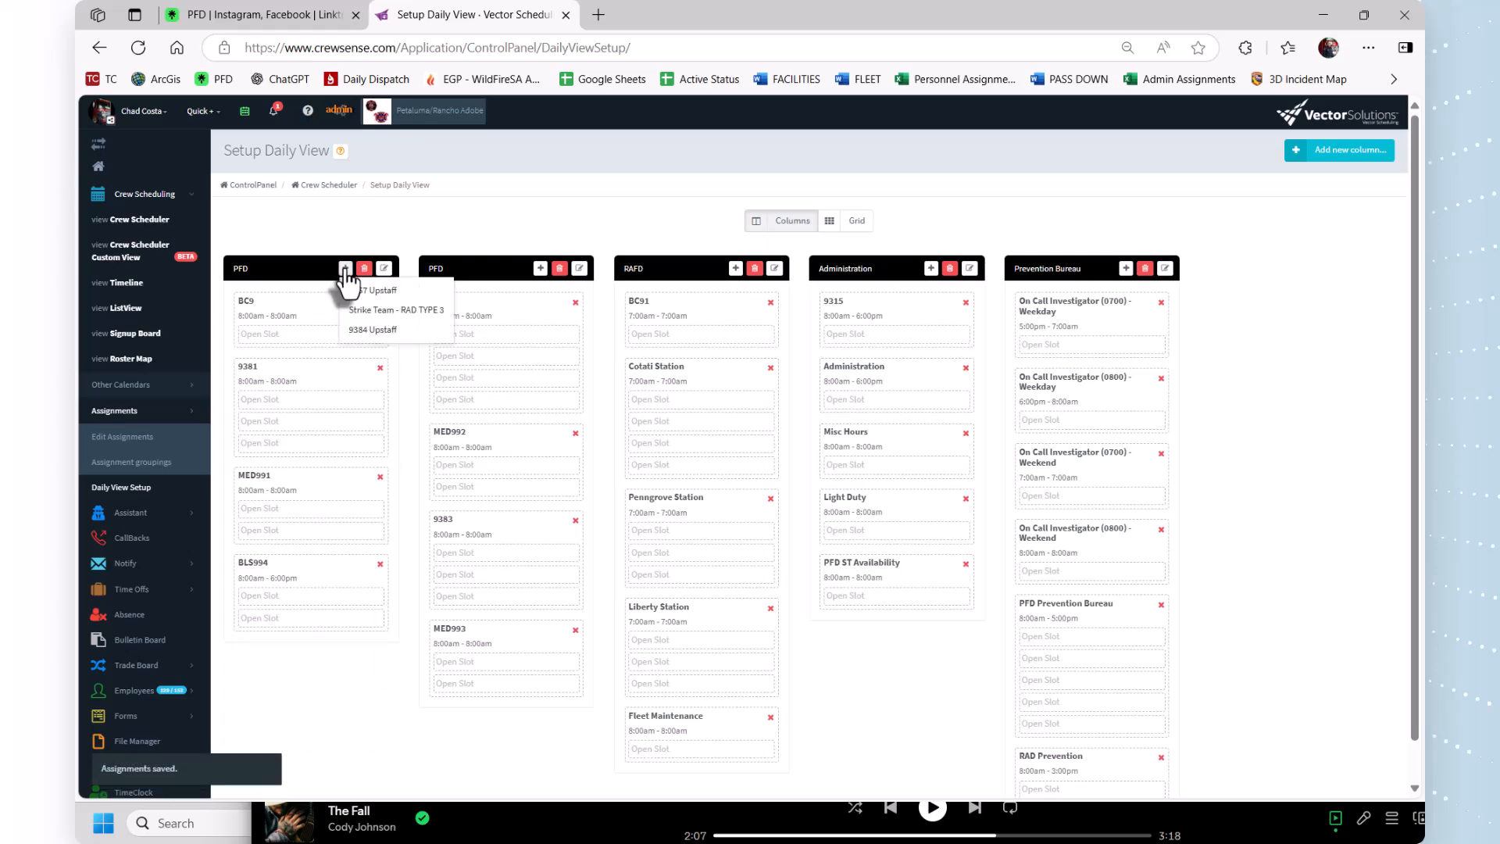
left_click(373, 290)
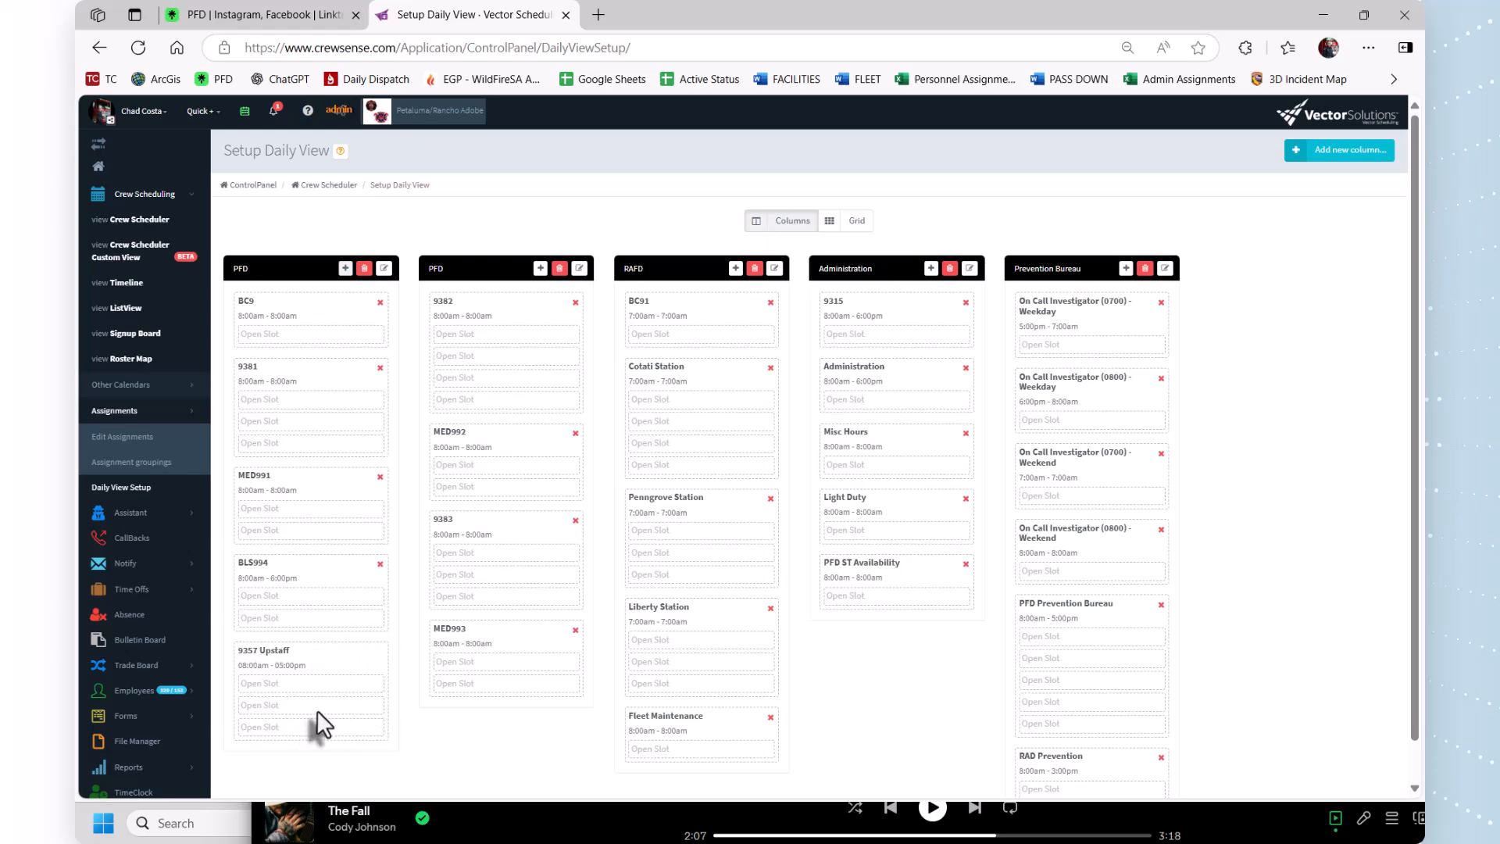
Step: Open the Crew Scheduler and check the 9357 Upstaff assignment's open slots on Sunday, Oct 5, 2025
left_click(154, 195)
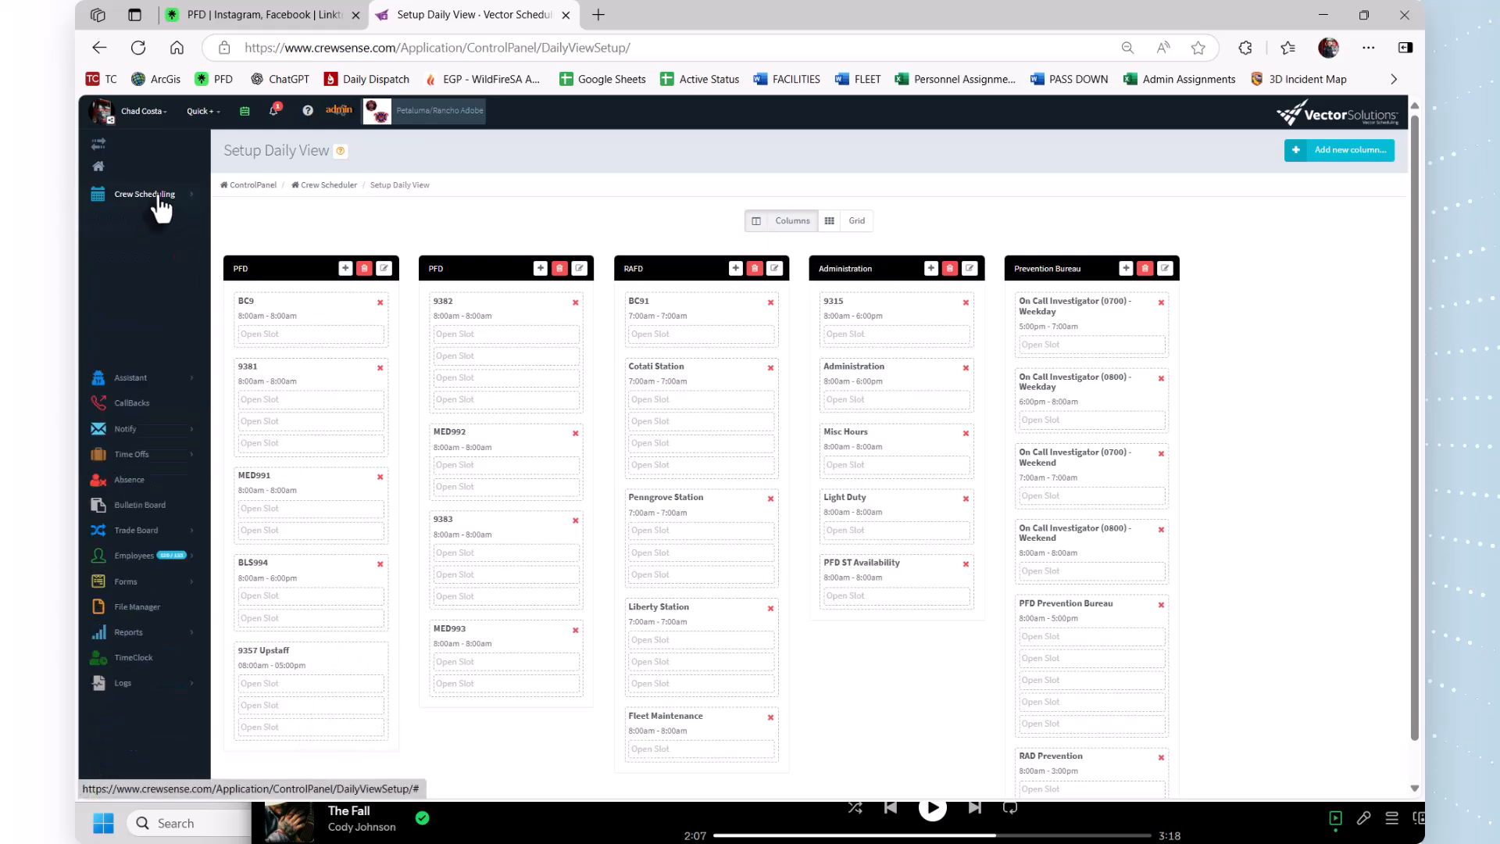
left_click(155, 198)
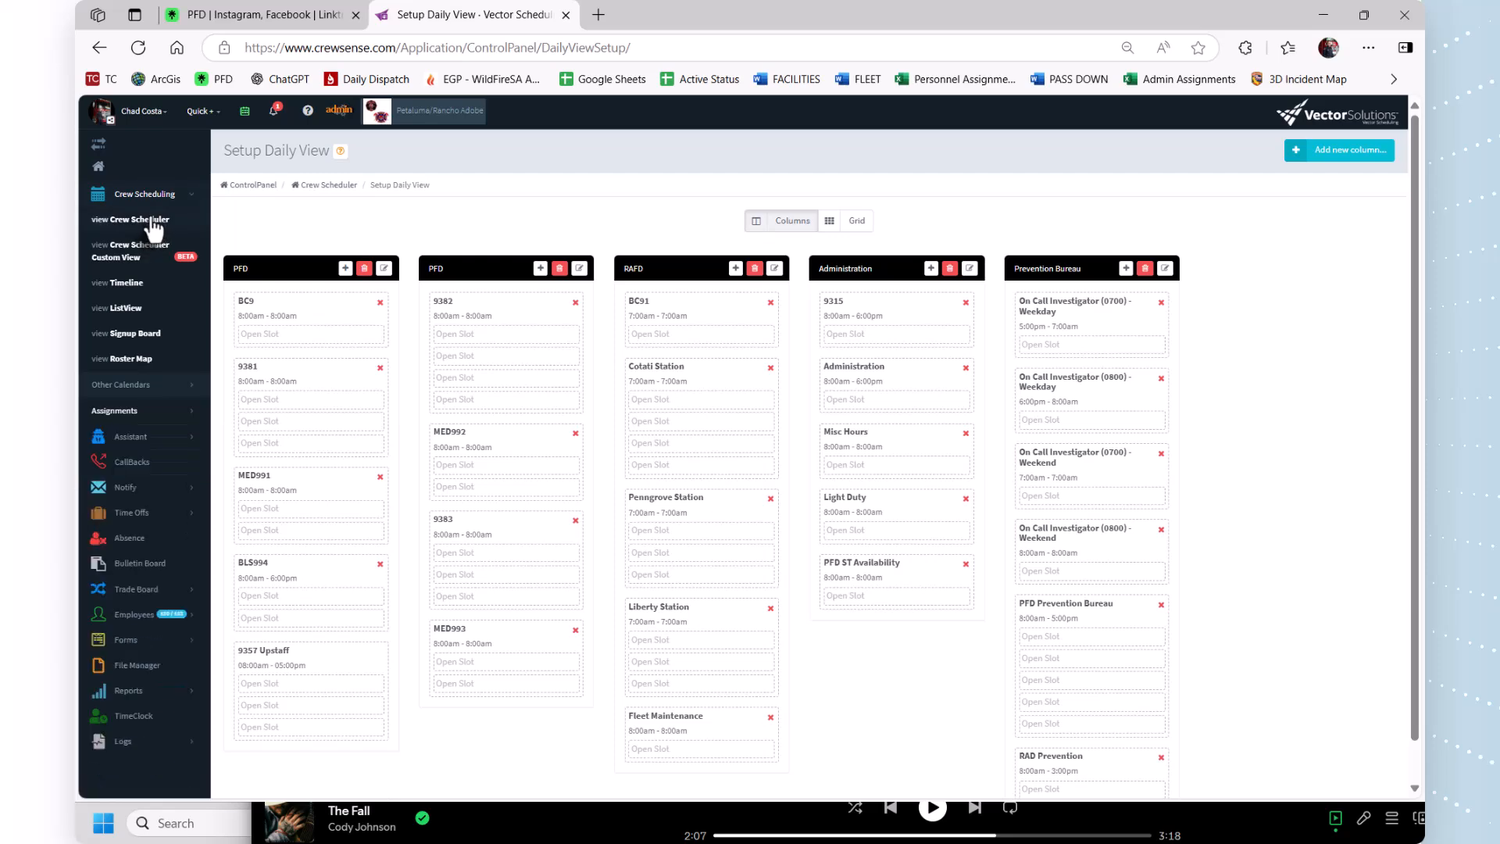
left_click(153, 232)
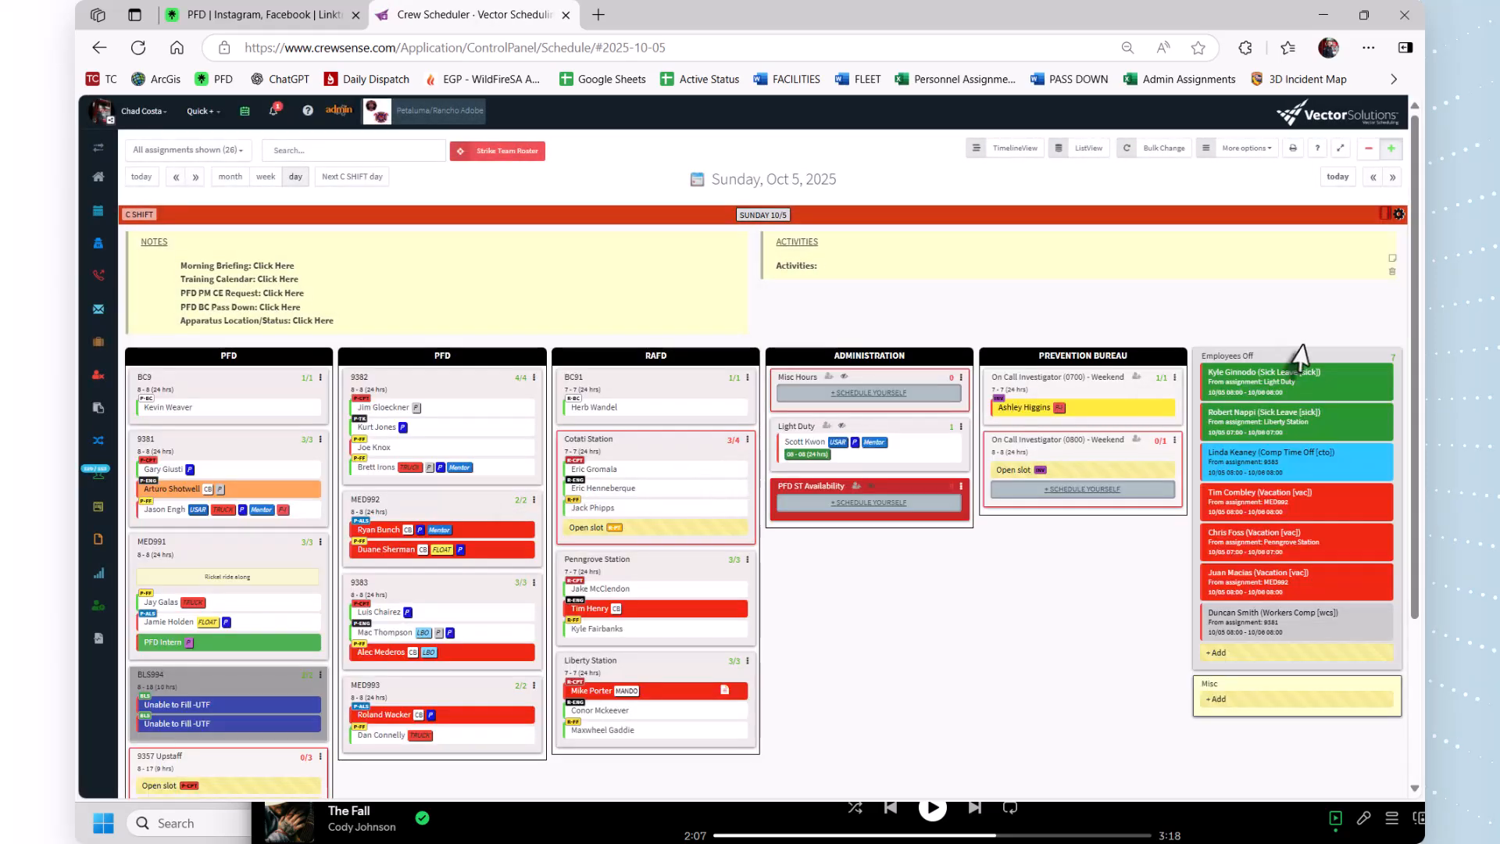
scroll(1415, 308, "down", 3)
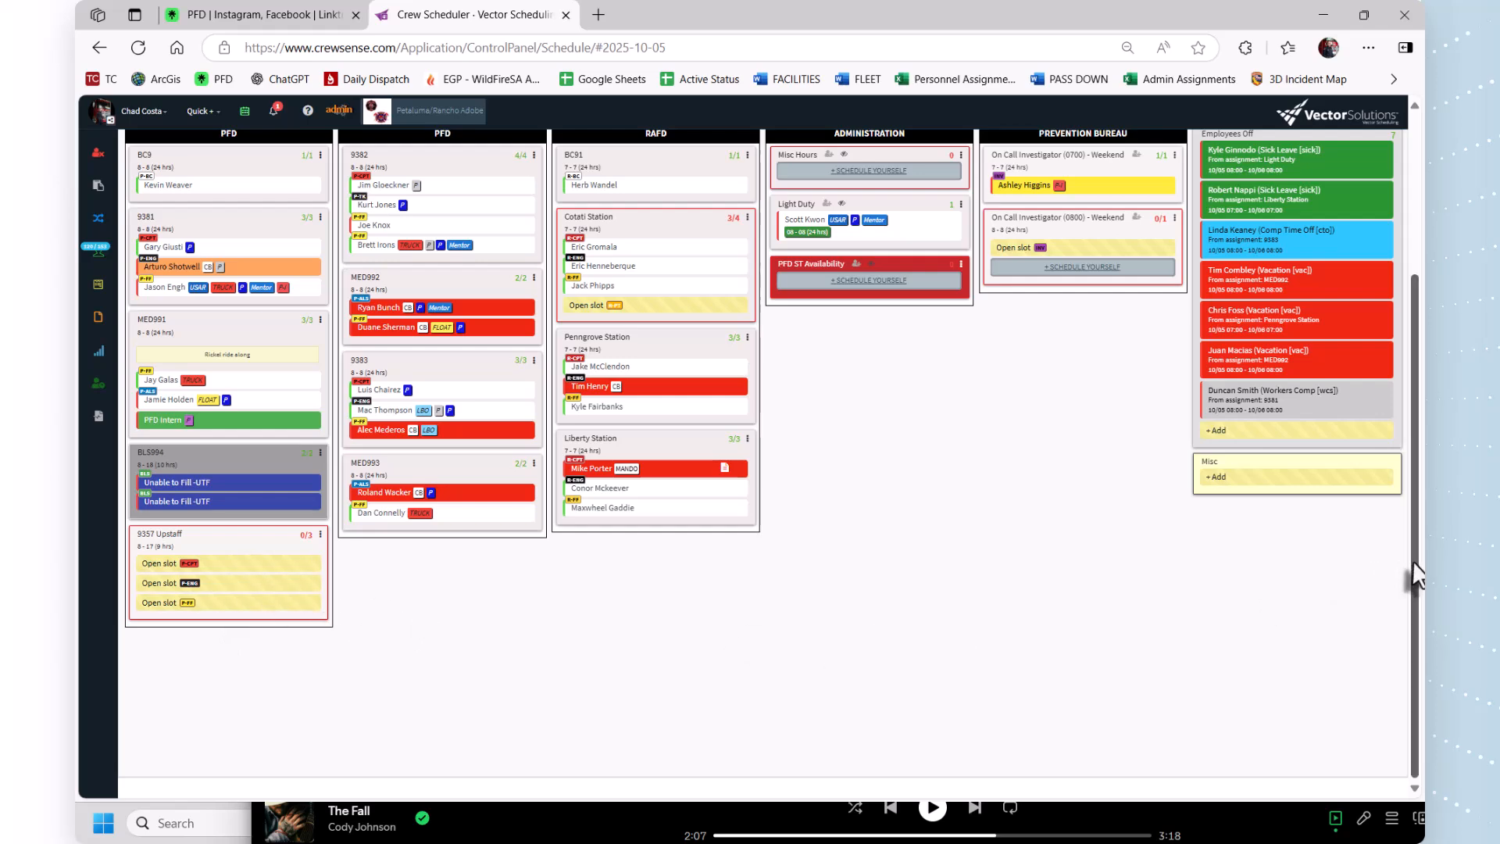
scroll(1413, 561, "up", 3)
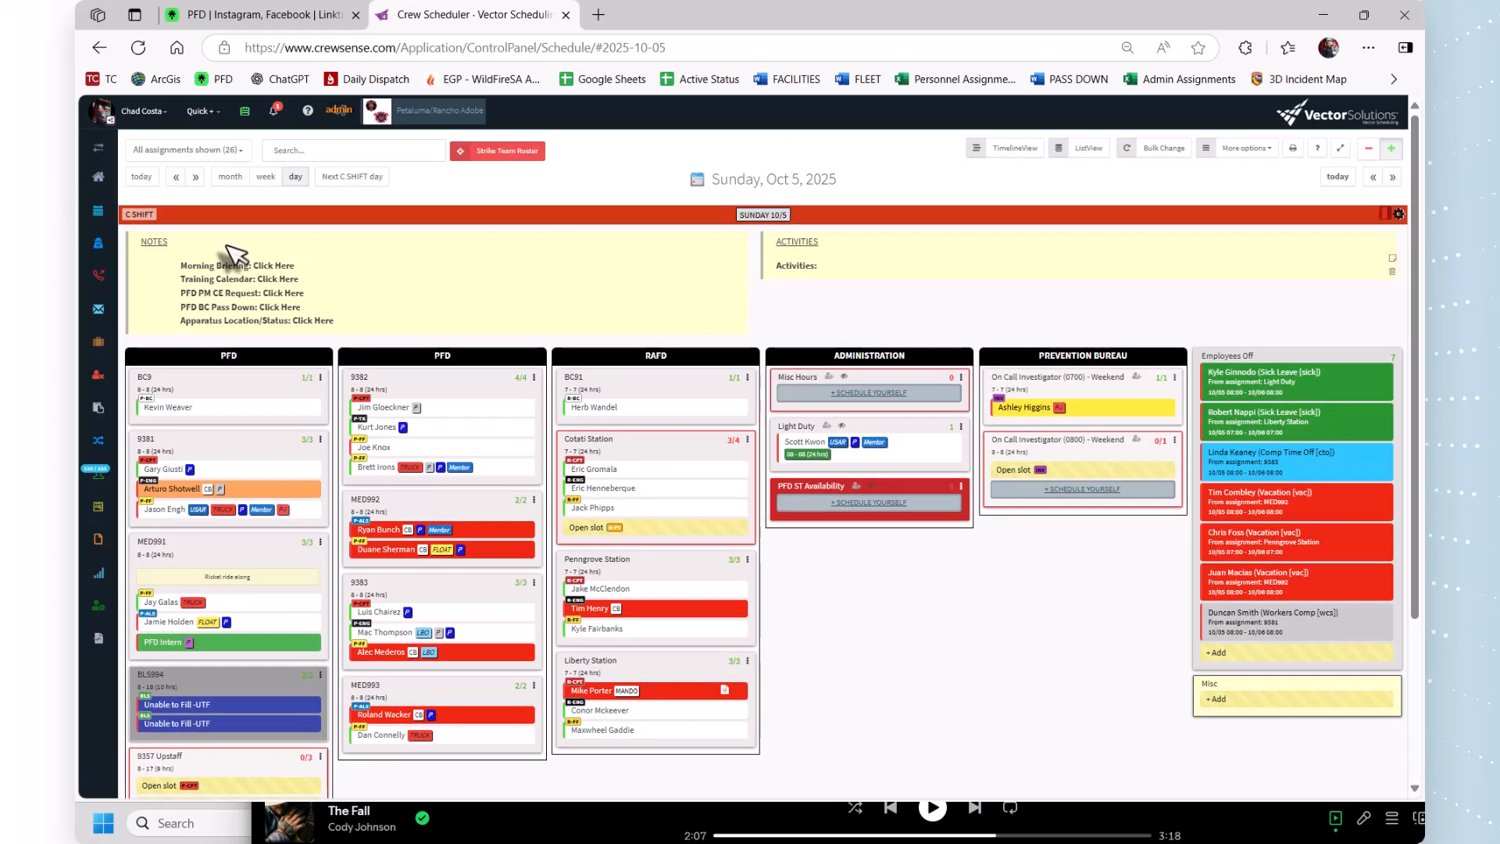
Step: In the Assistant Settings, exclude 9357 Upstaff from the assignments analyzed in Auto Analyze Look-ahead period #1
mouse_move(101, 245)
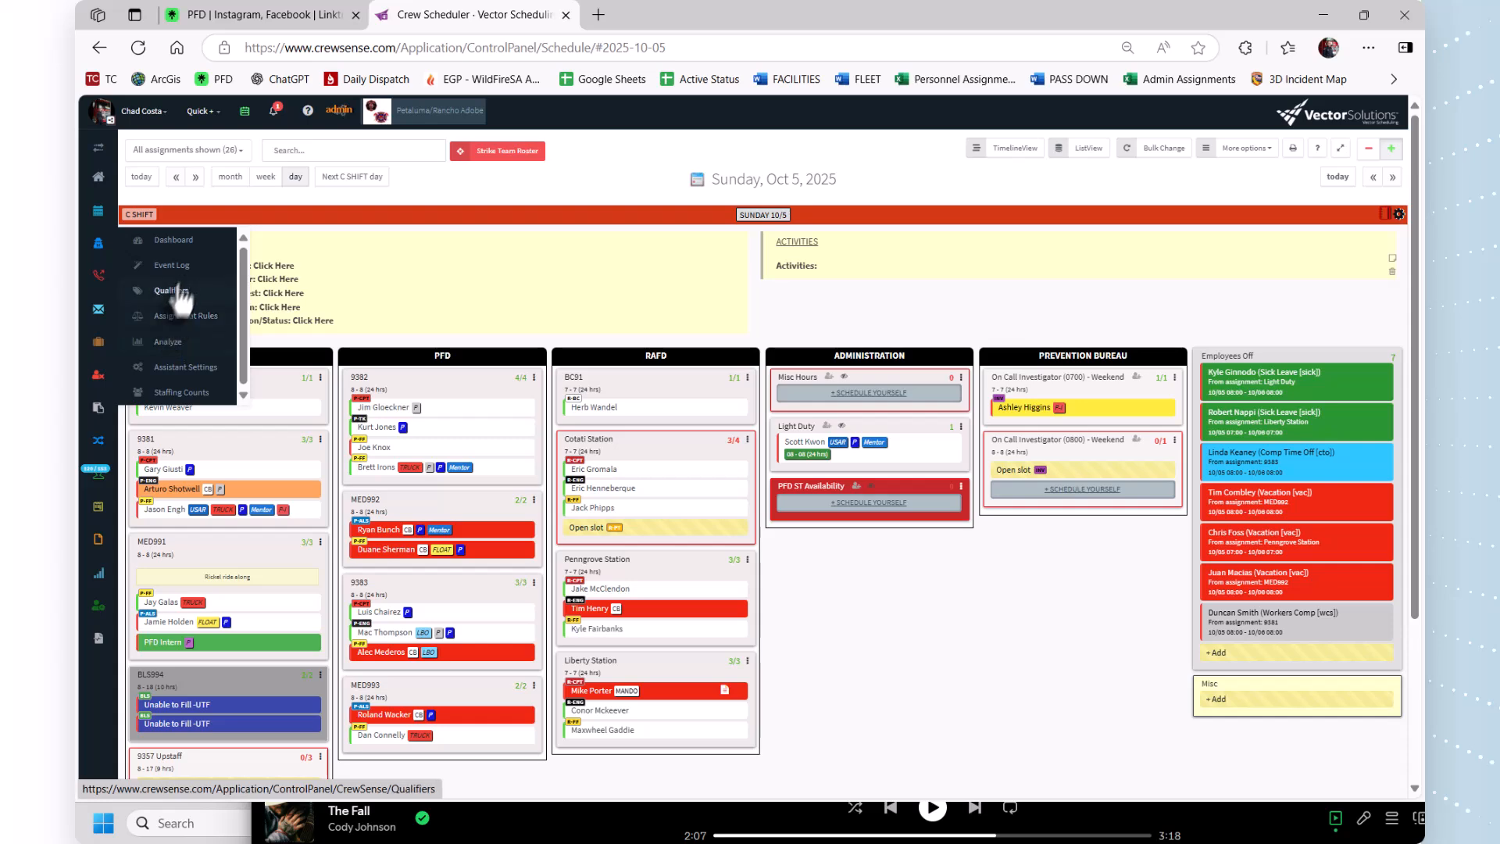
left_click(186, 385)
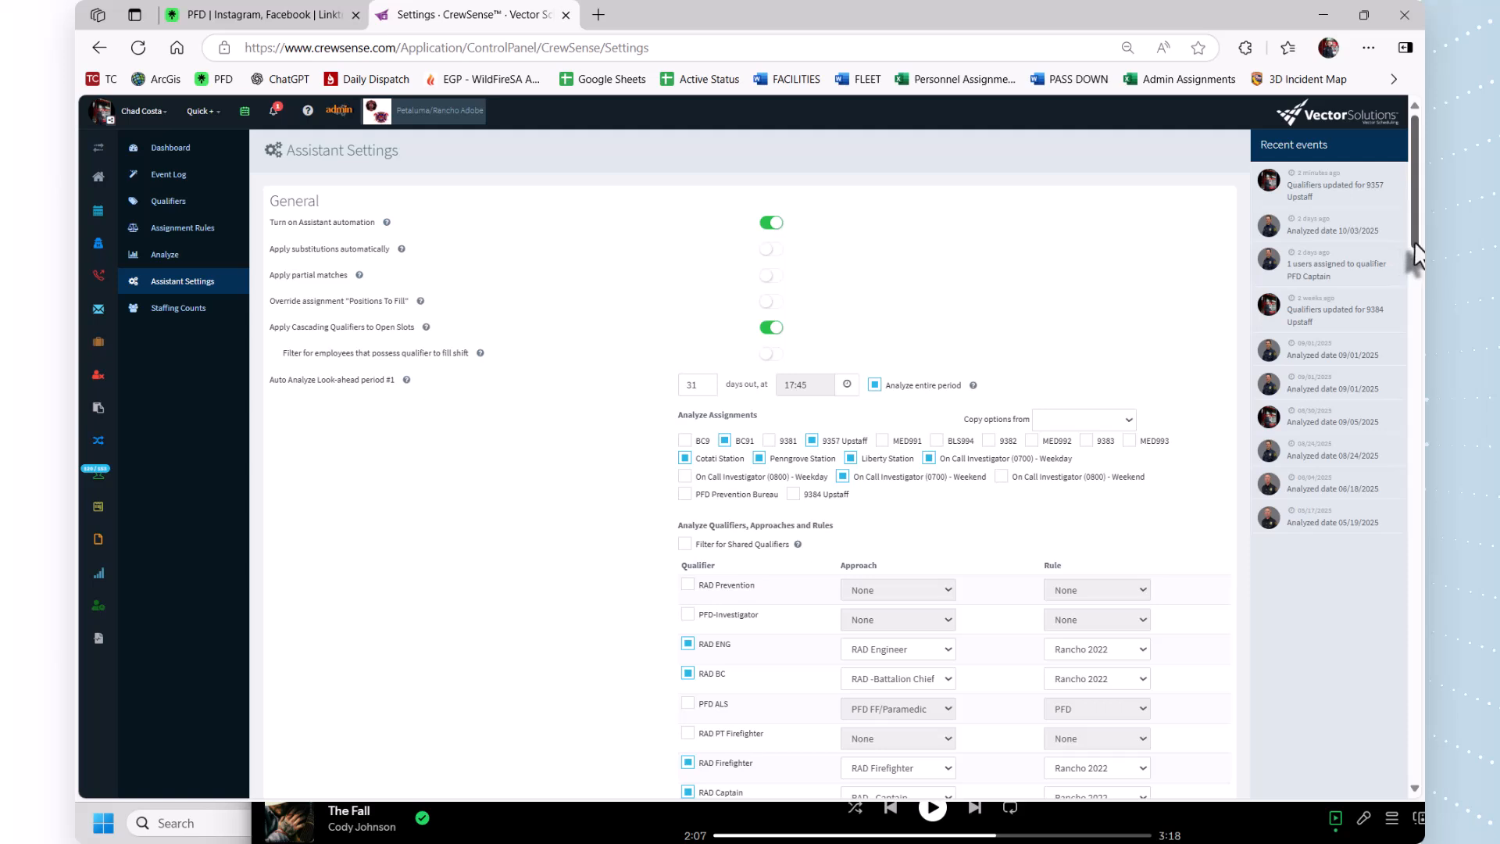
left_click_drag(1416, 254, 1411, 288)
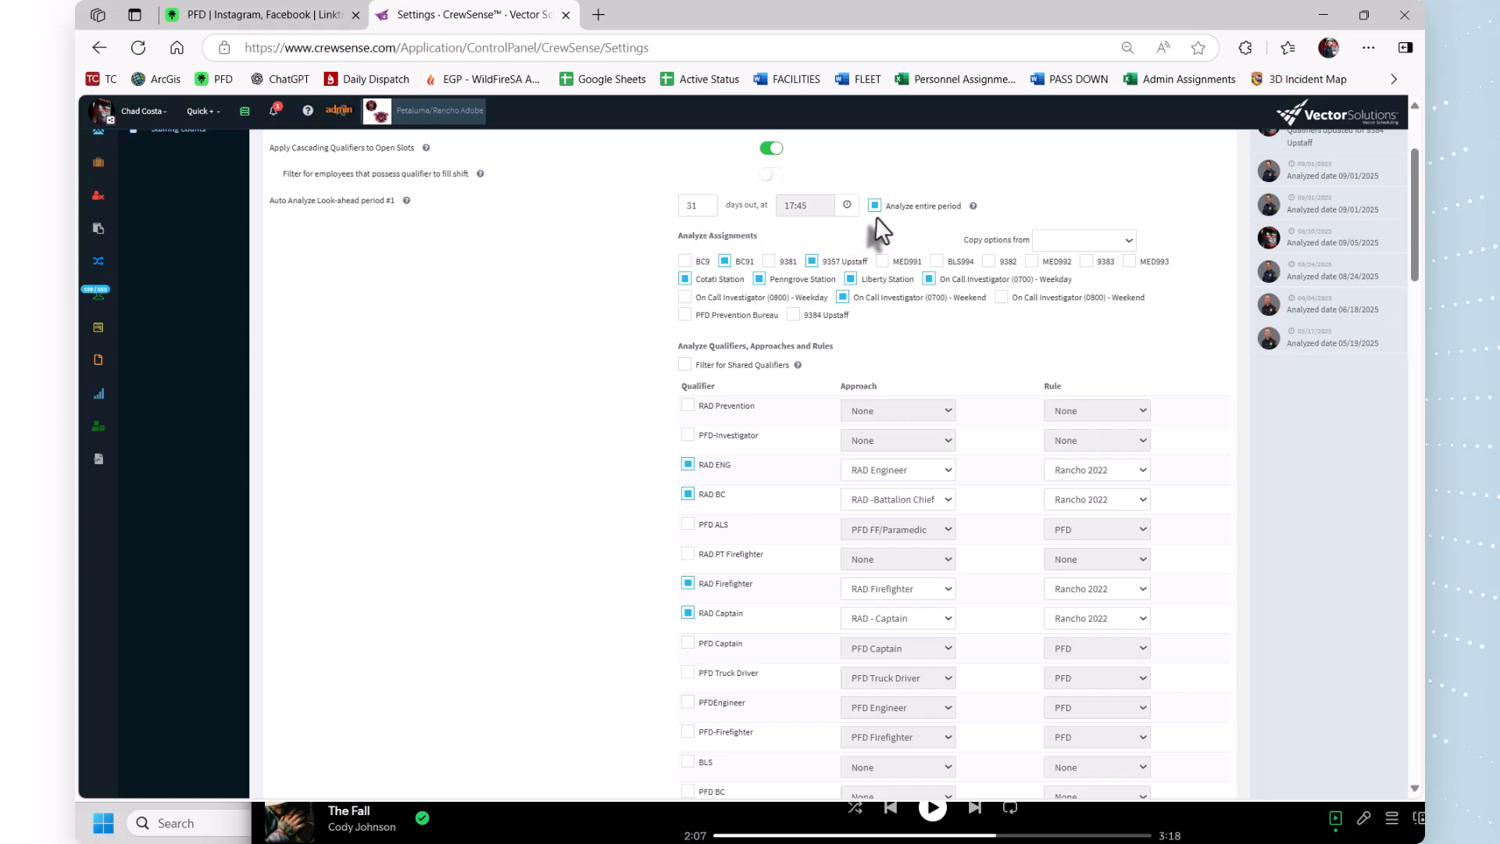
left_click(812, 262)
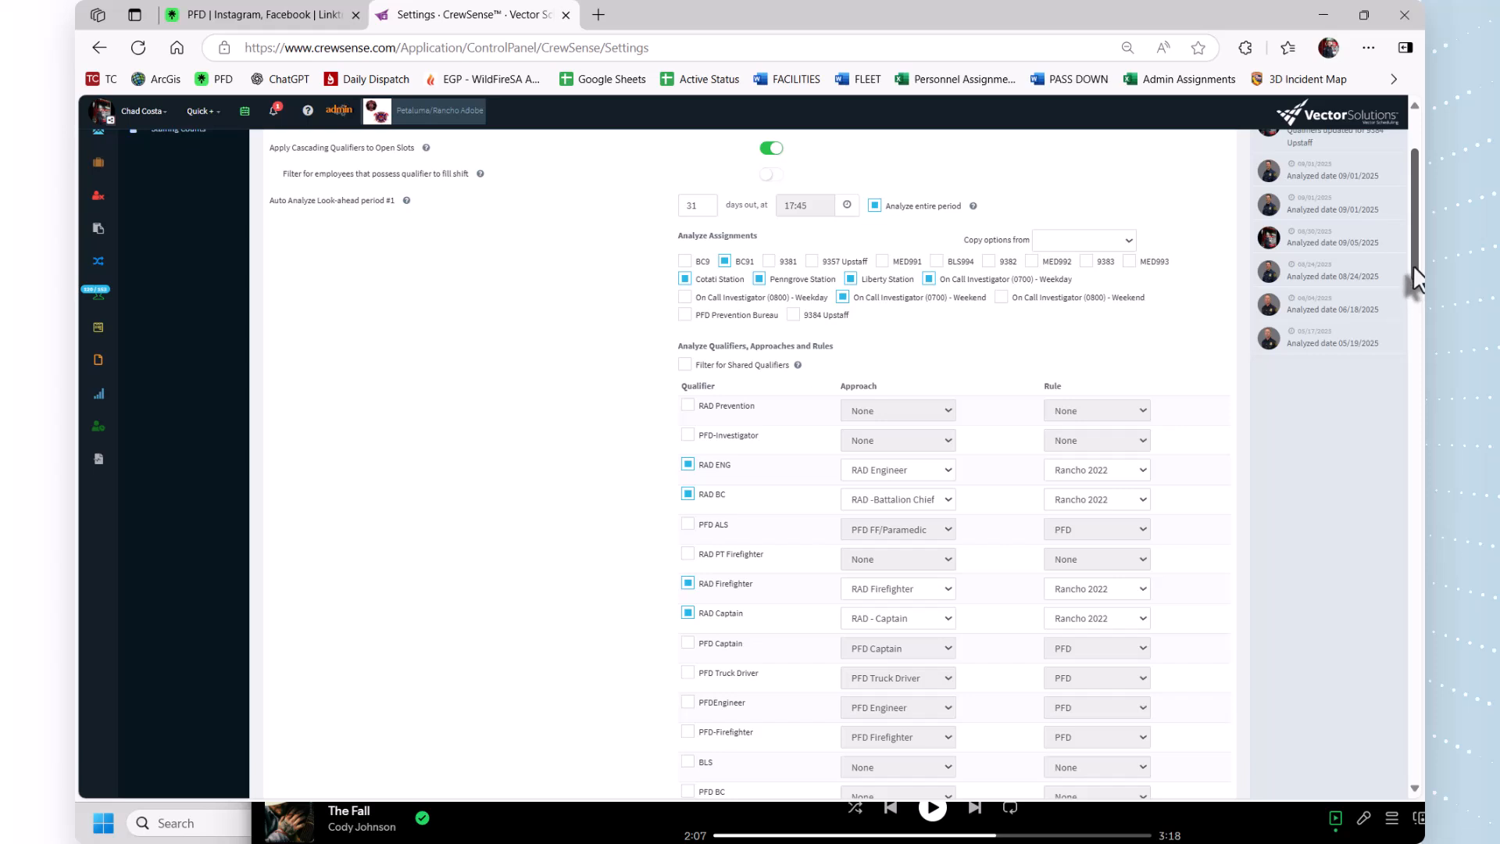
left_click_drag(1413, 269, 1400, 392)
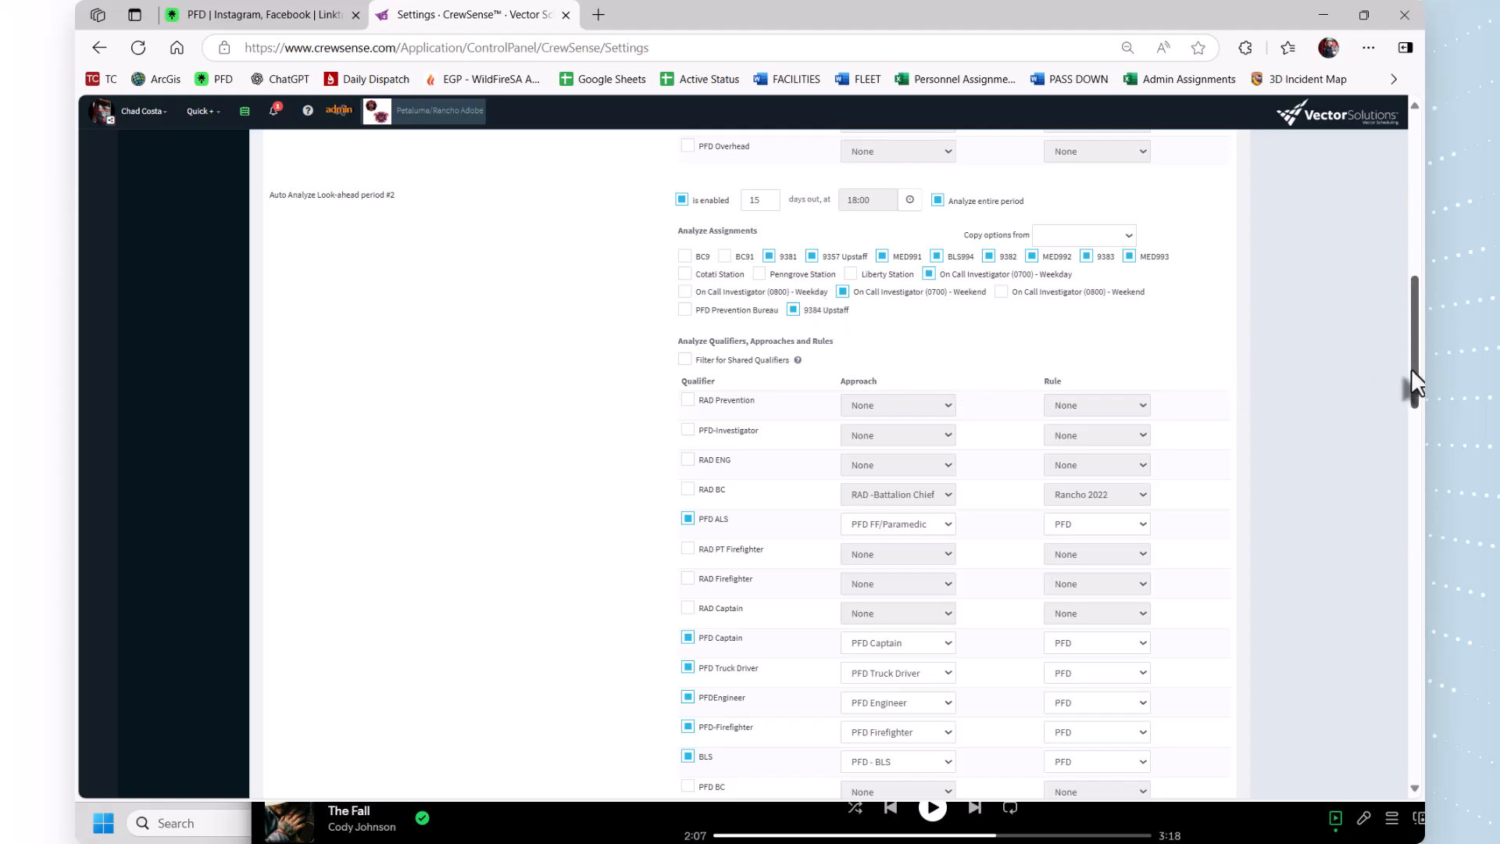
left_click_drag(1409, 369, 1411, 495)
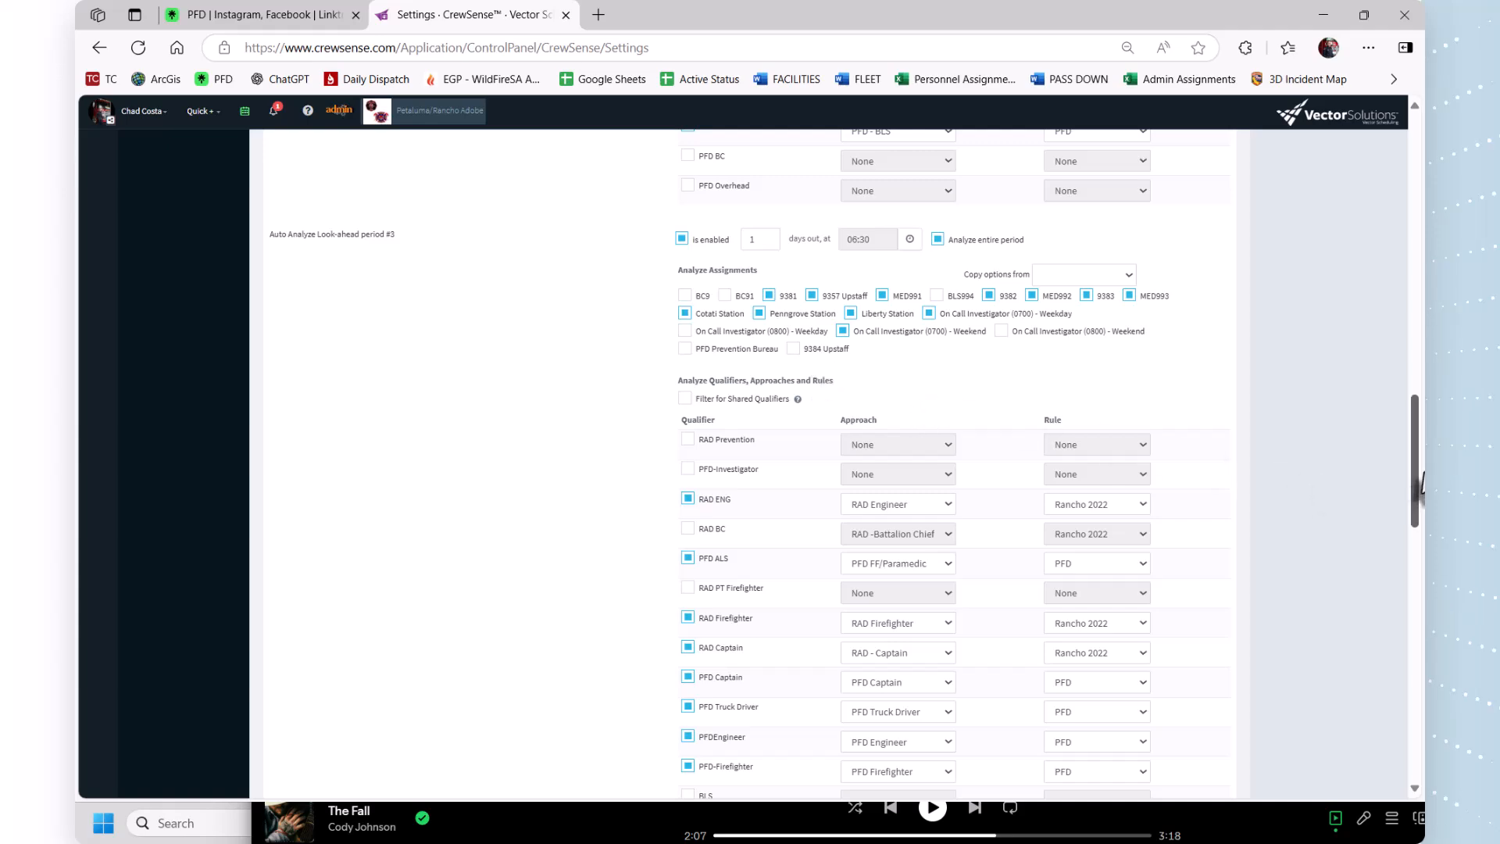
left_click_drag(1411, 475, 1380, 147)
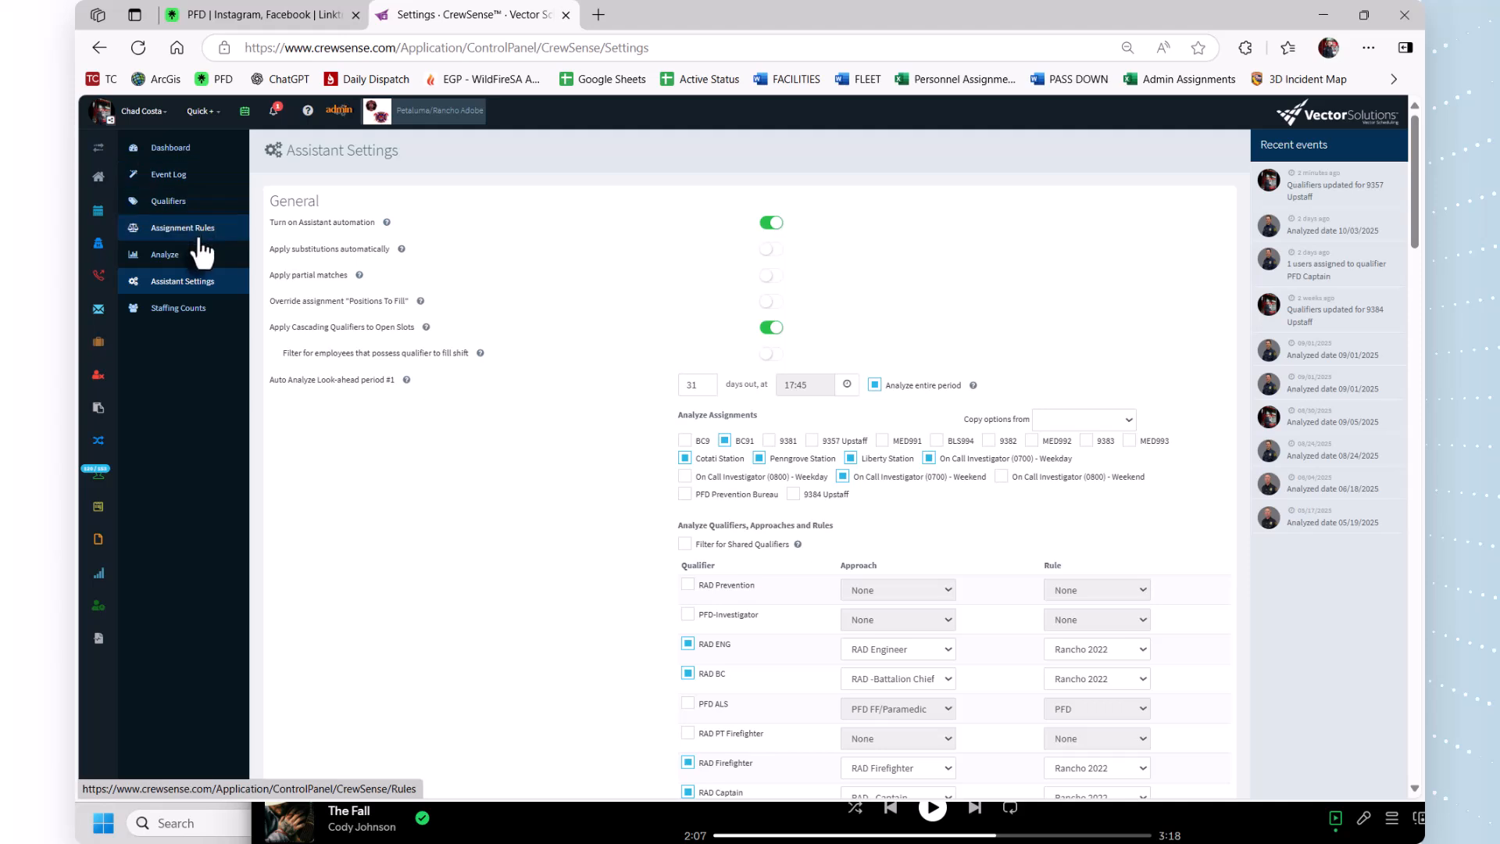
Step: Review the 9357 Upstaff setup in the Edit Assignments list, the Assignment Rules and the Daily View Setup
mouse_move(96, 213)
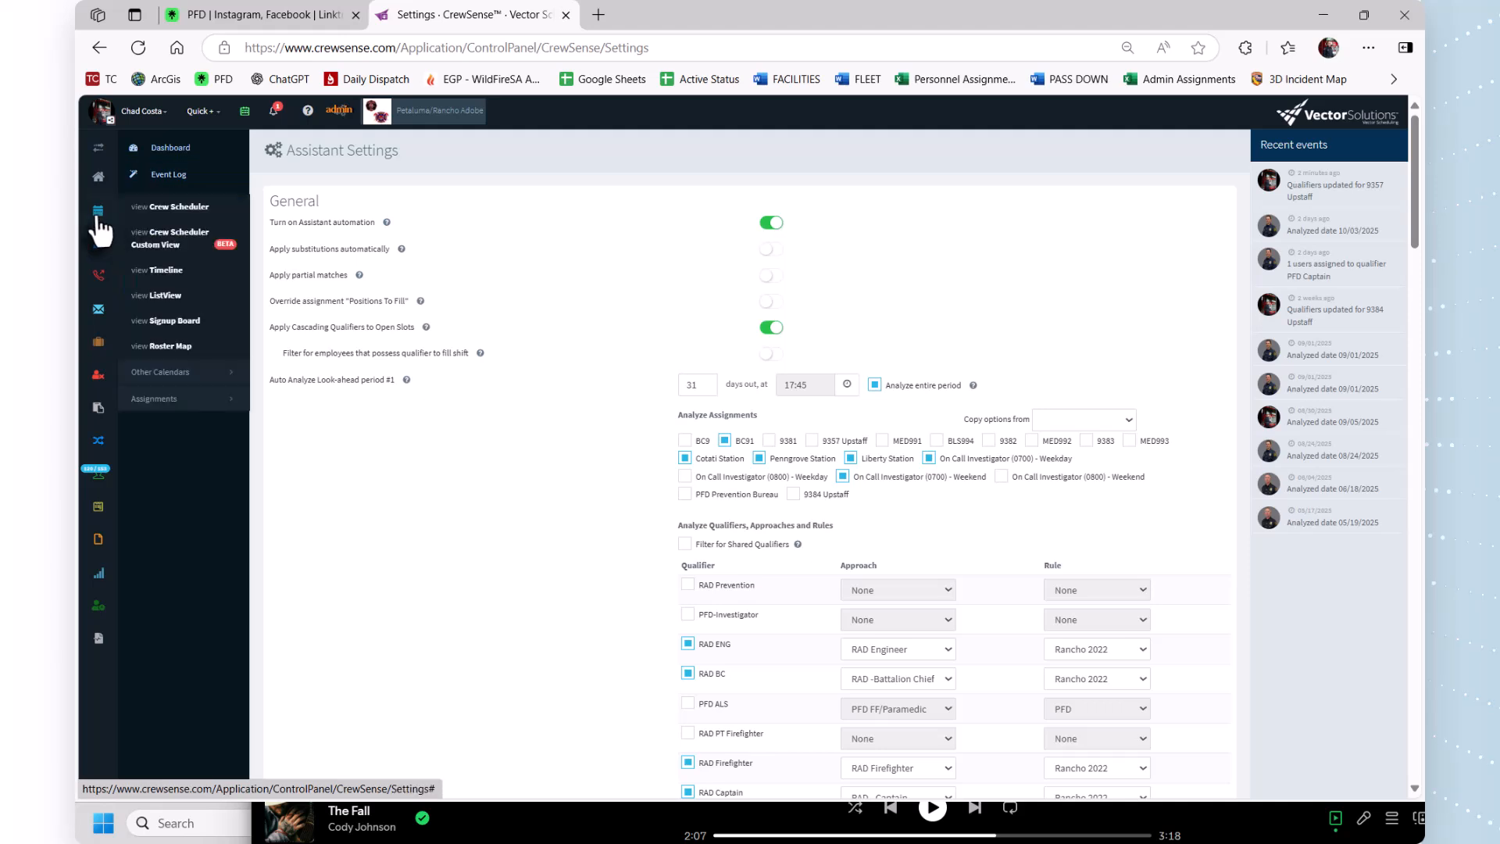
left_click(190, 400)
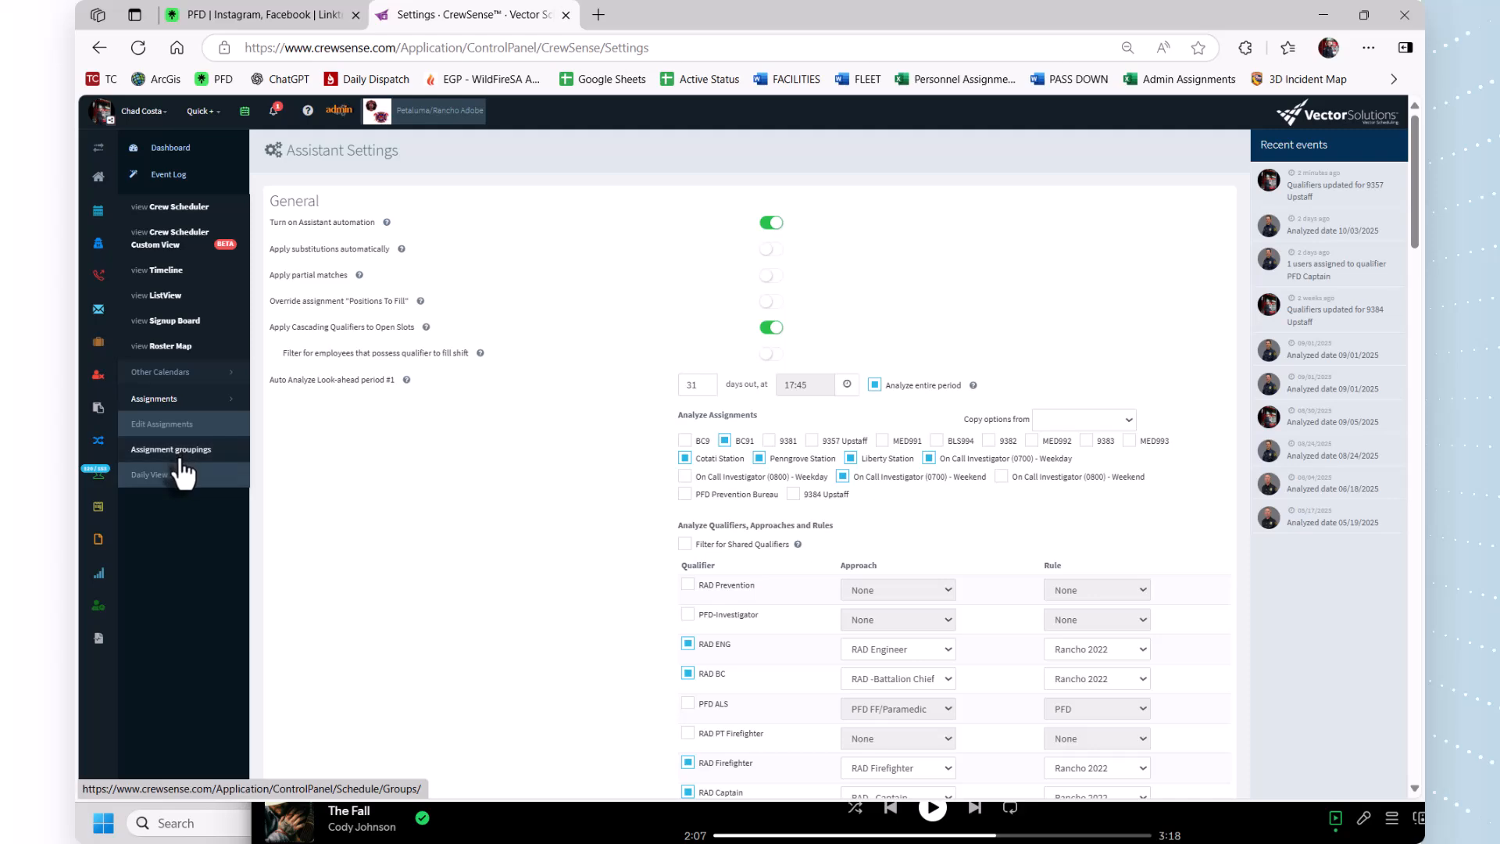
left_click(179, 426)
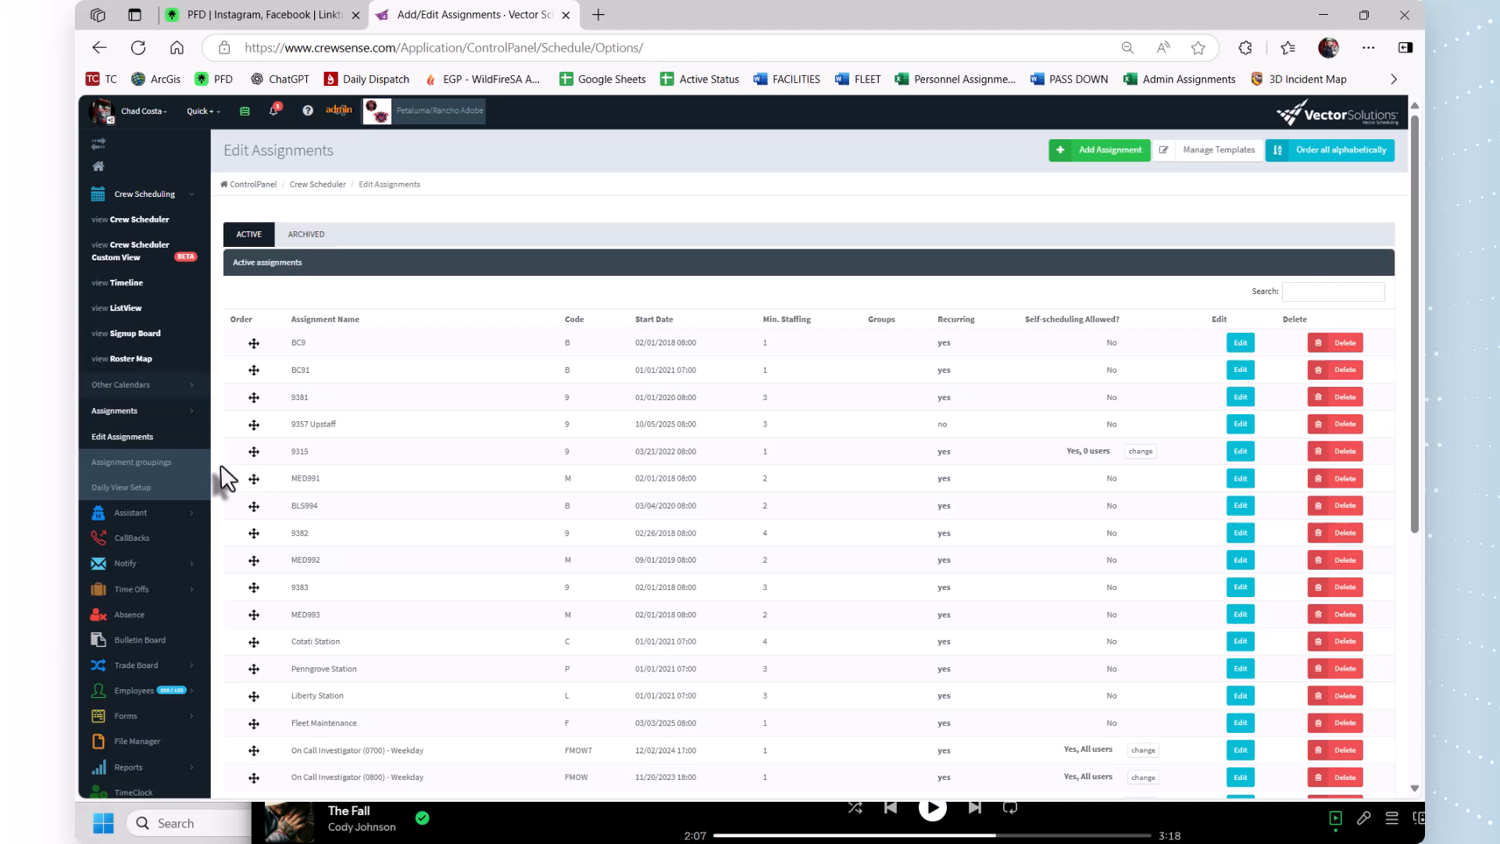
left_click(155, 522)
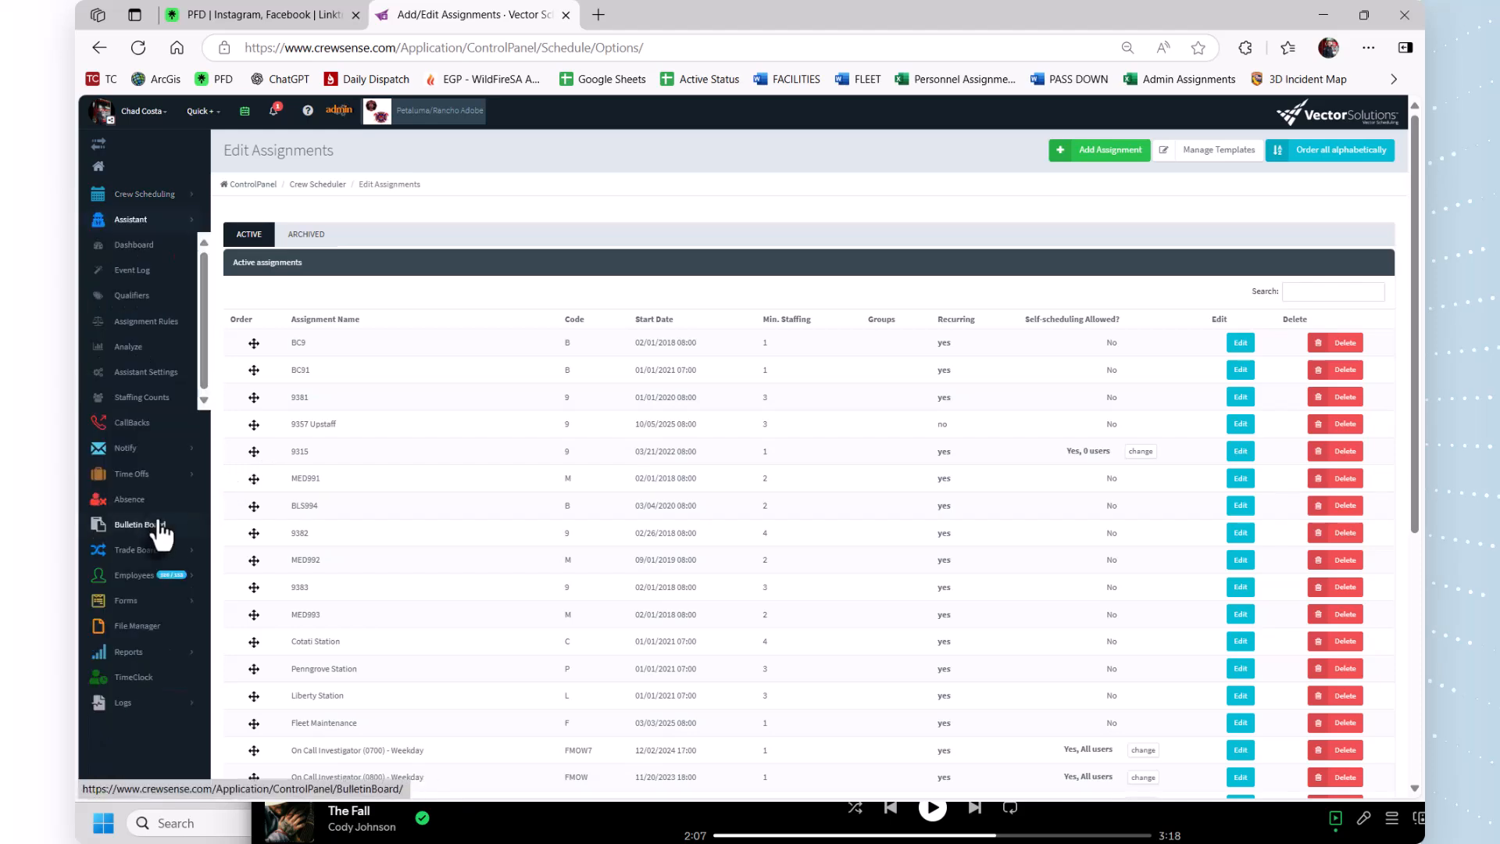
left_click(147, 333)
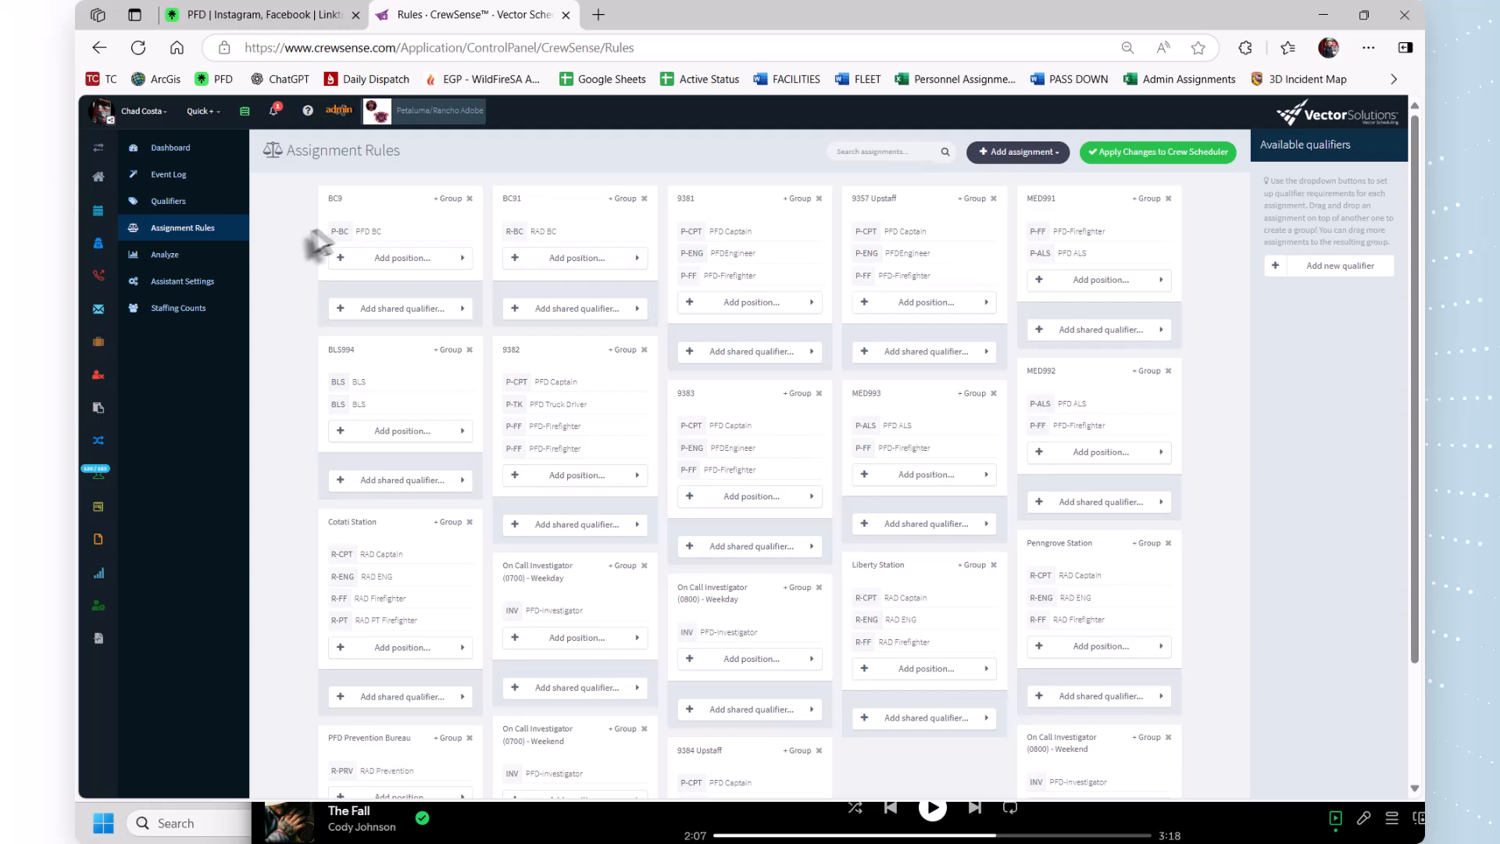
mouse_move(100, 222)
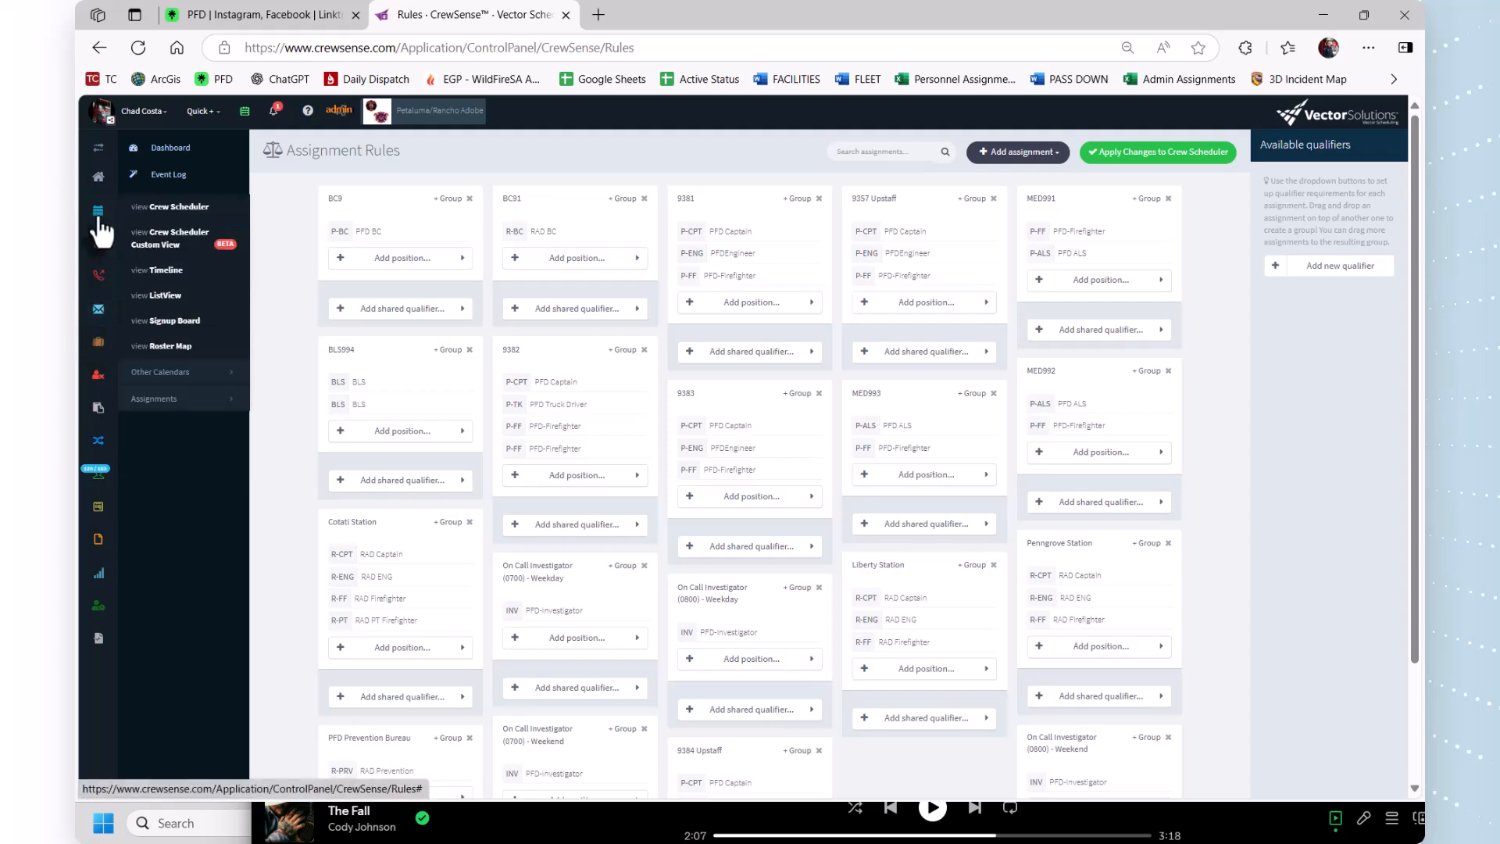
left_click(186, 402)
left_click(186, 477)
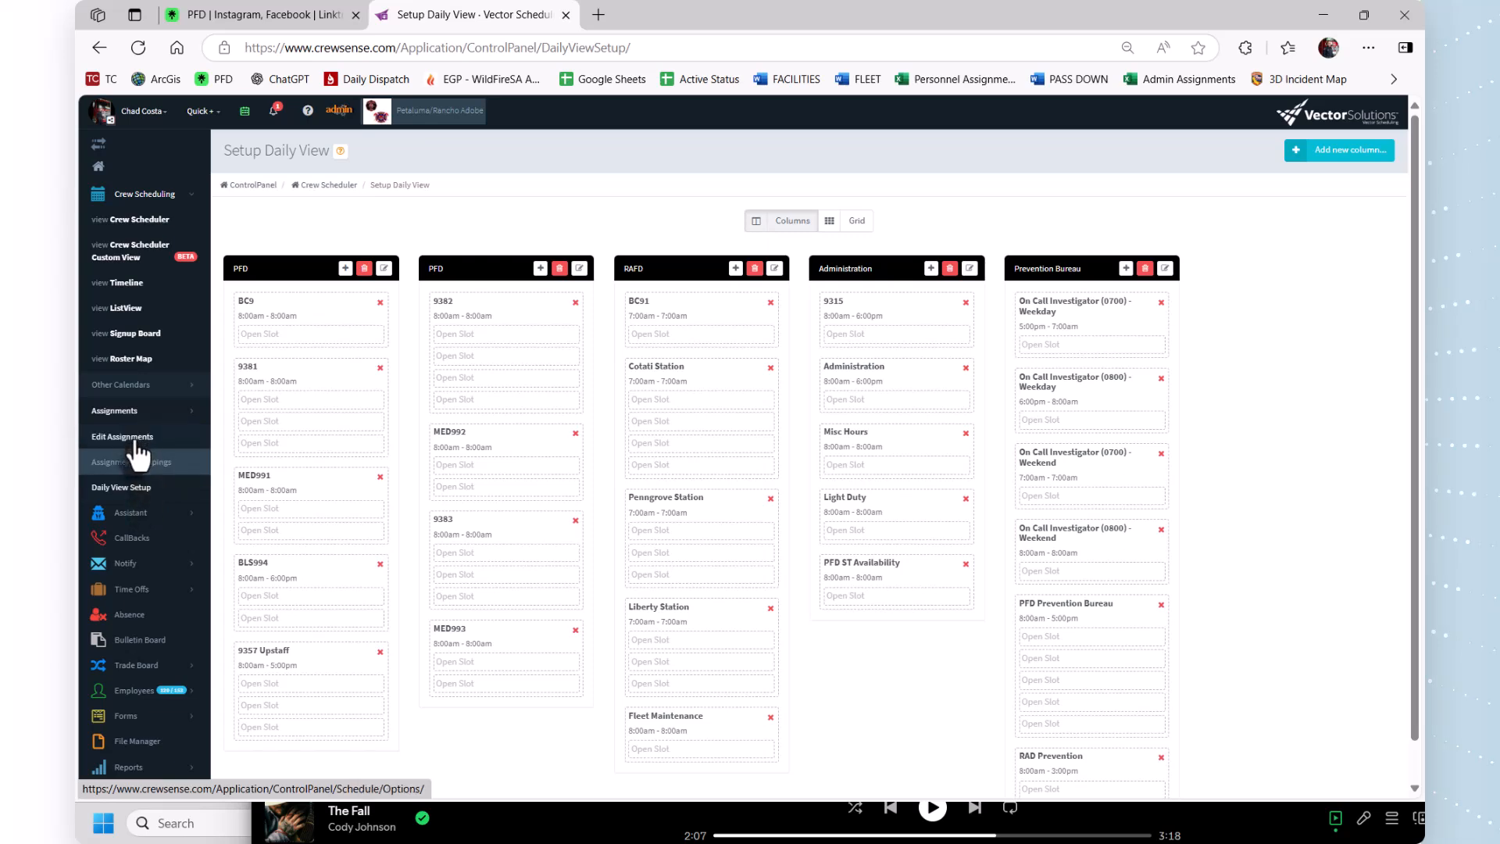
left_click(130, 514)
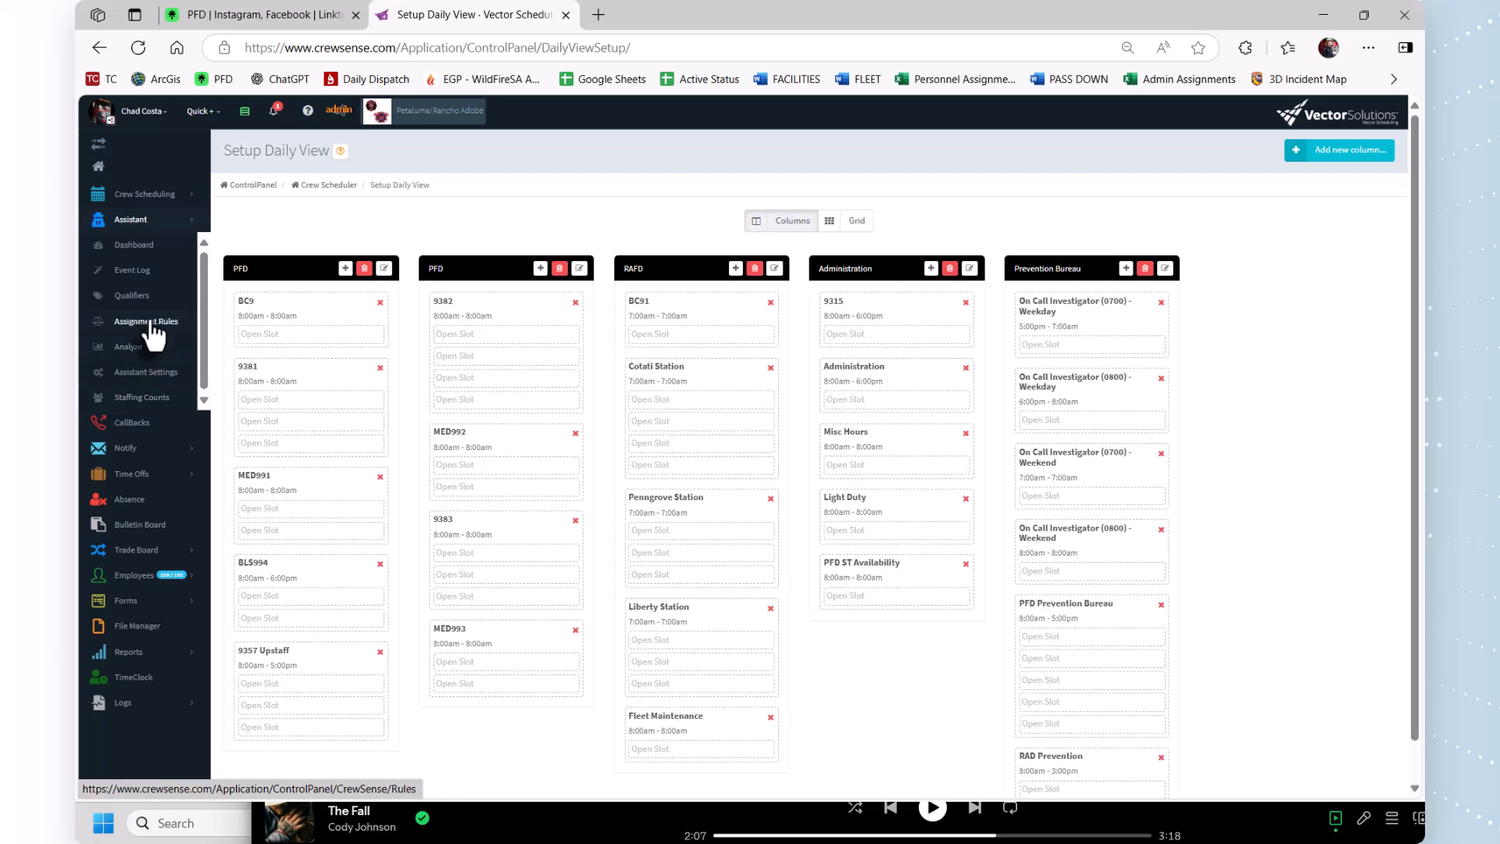
Step: Review the Assistant Settings and check the Crew Scheduler's options for deploying an assignment template on Sunday, Oct 5, 2025
left_click(154, 375)
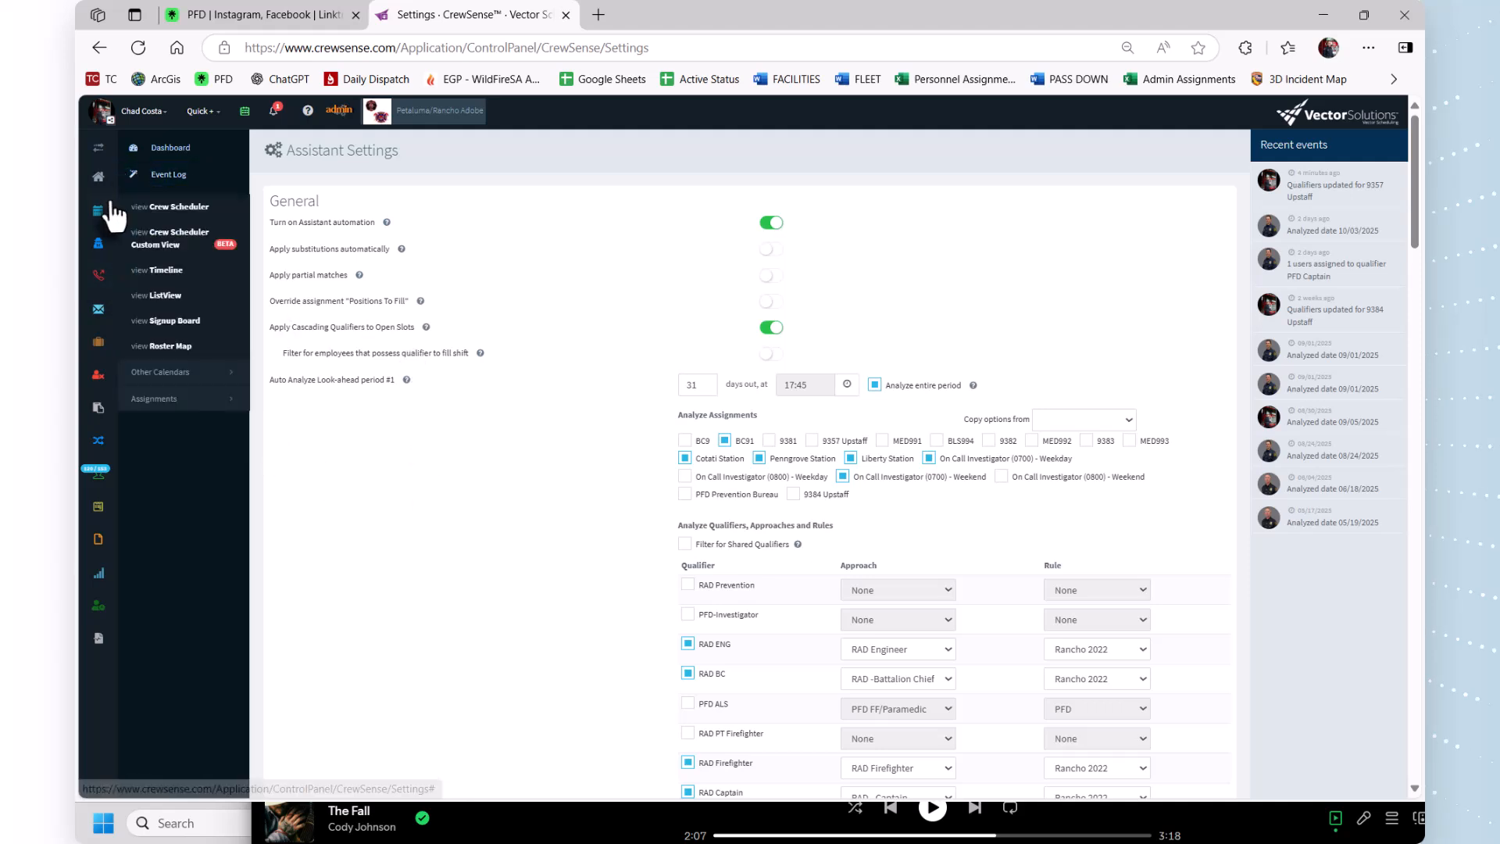
left_click(160, 208)
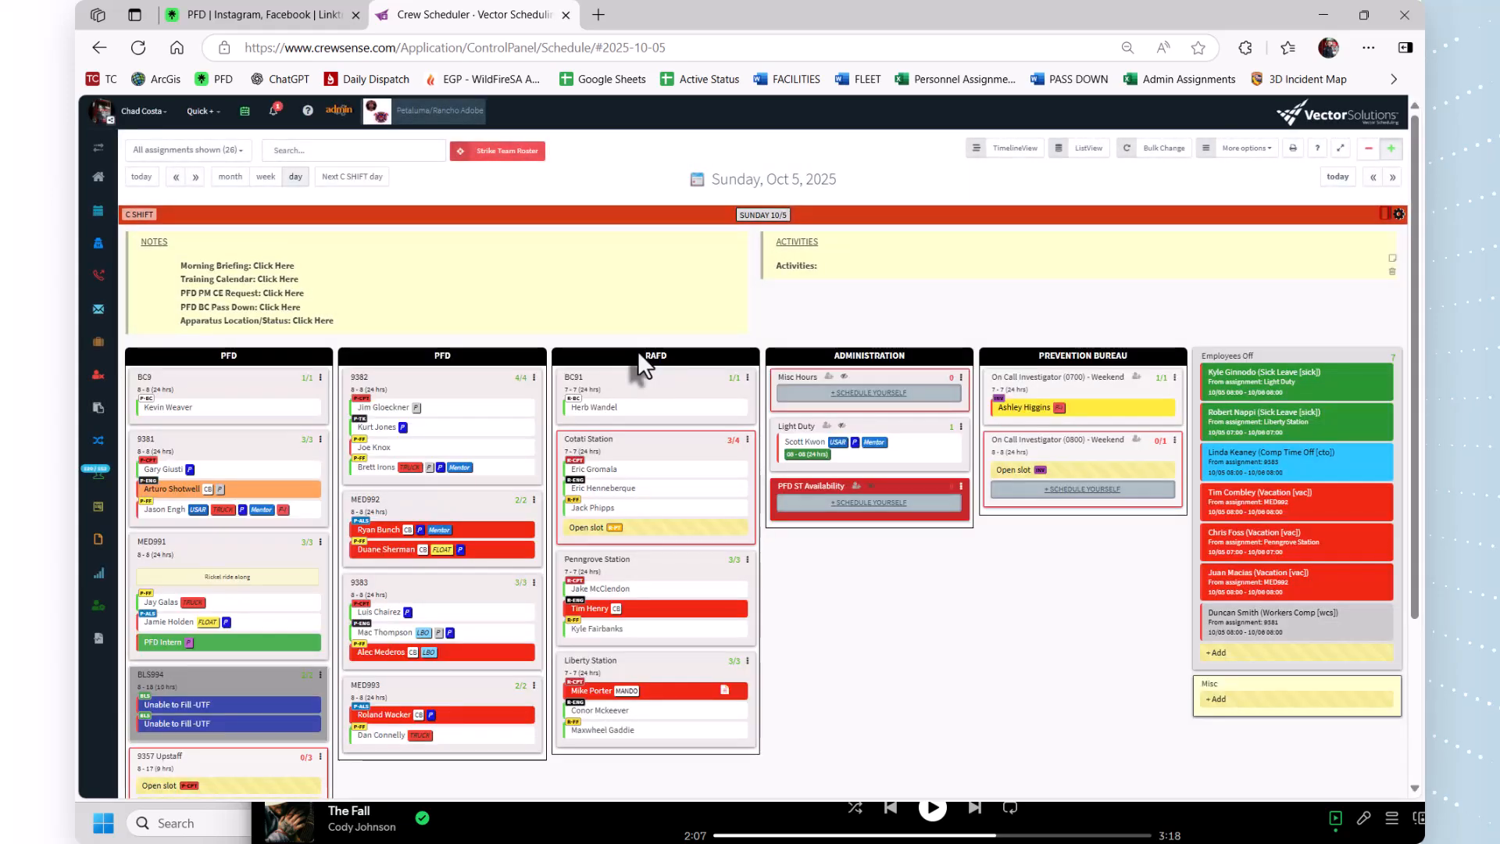
left_click(1247, 148)
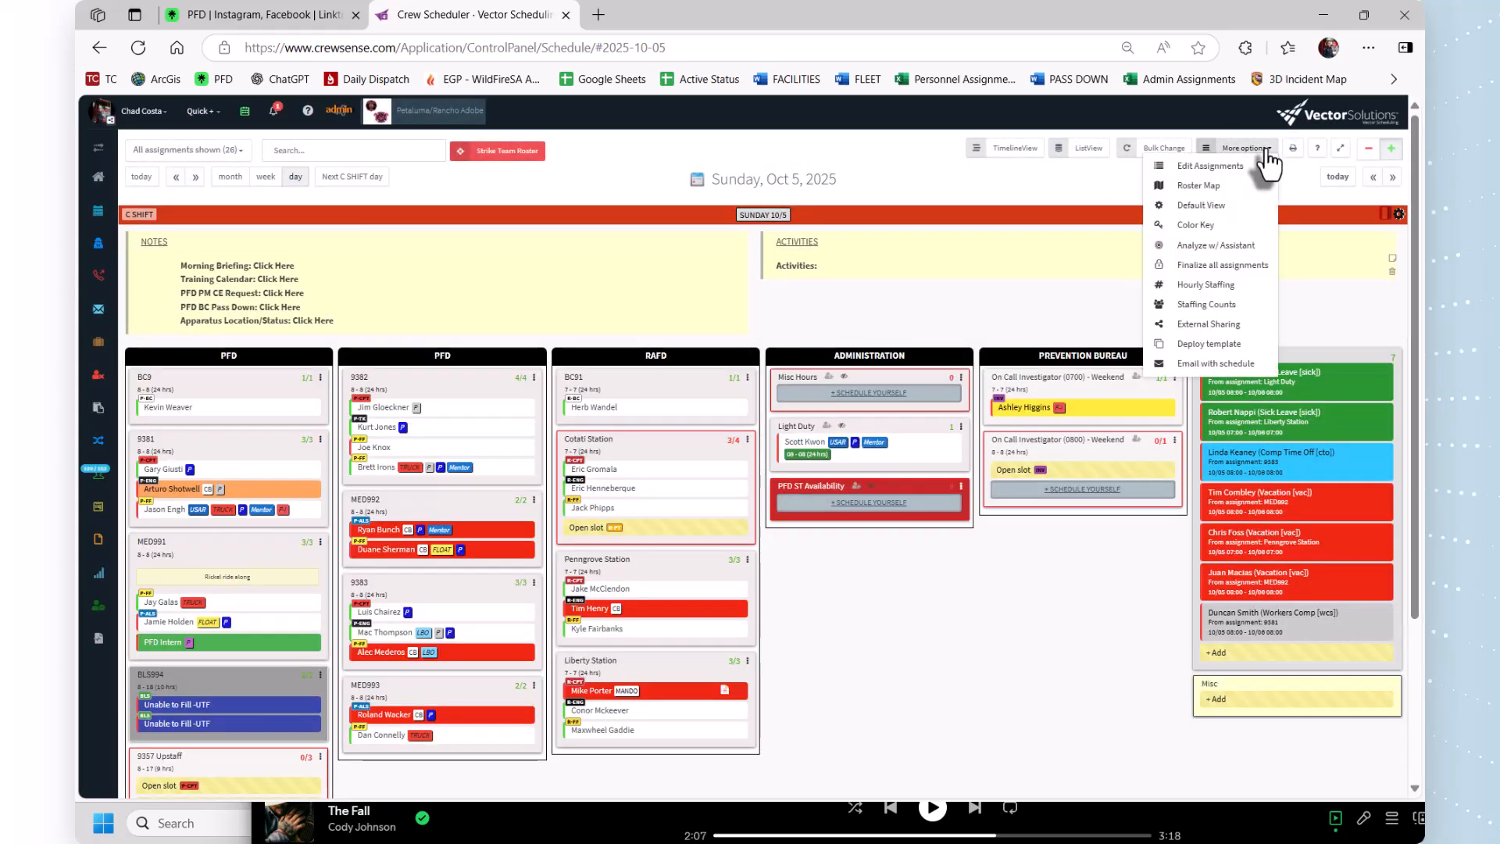
left_click(1223, 343)
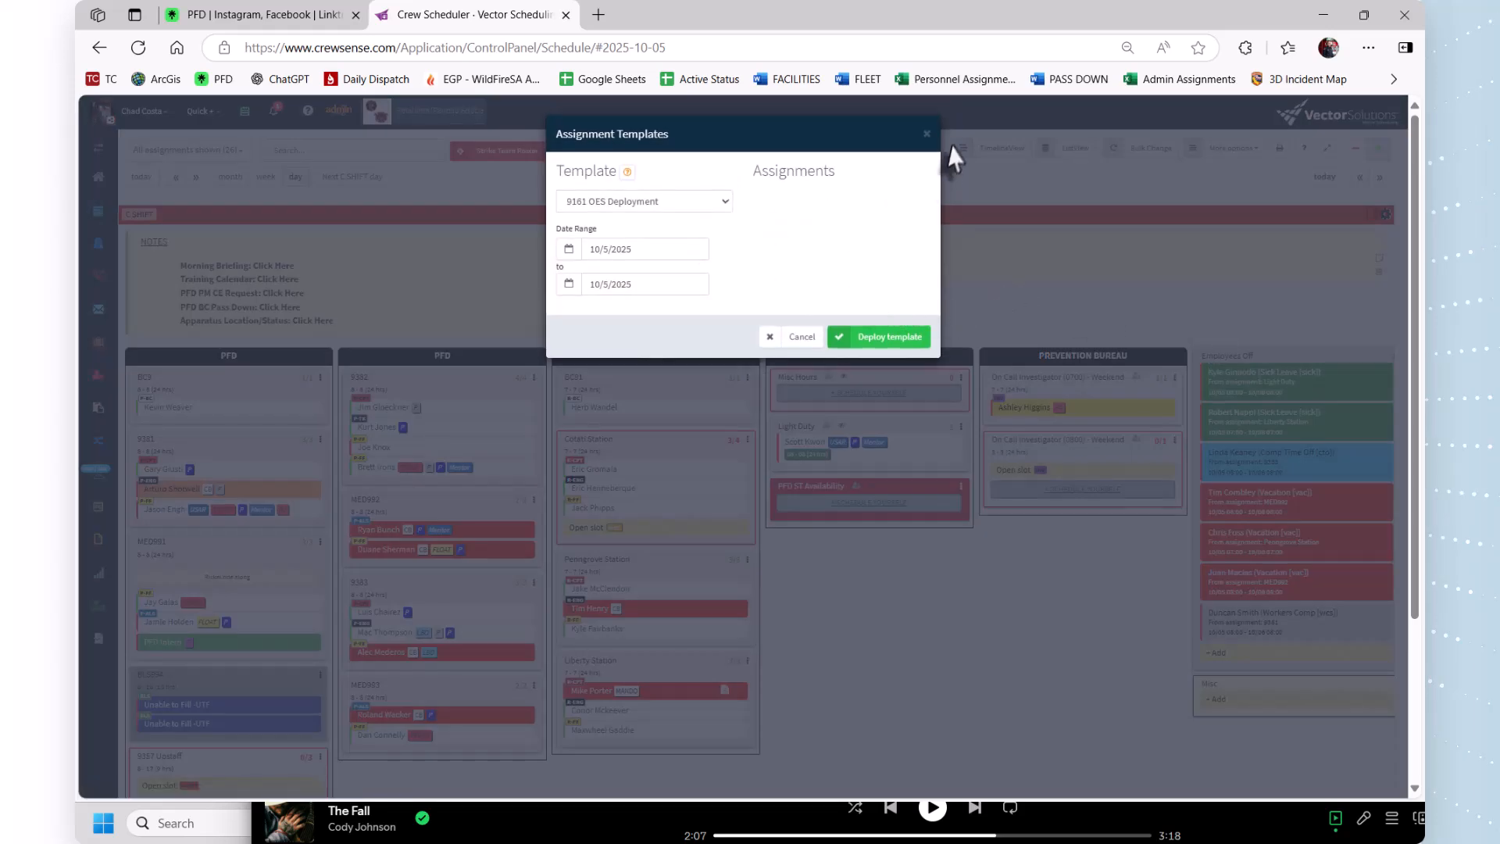
left_click(926, 135)
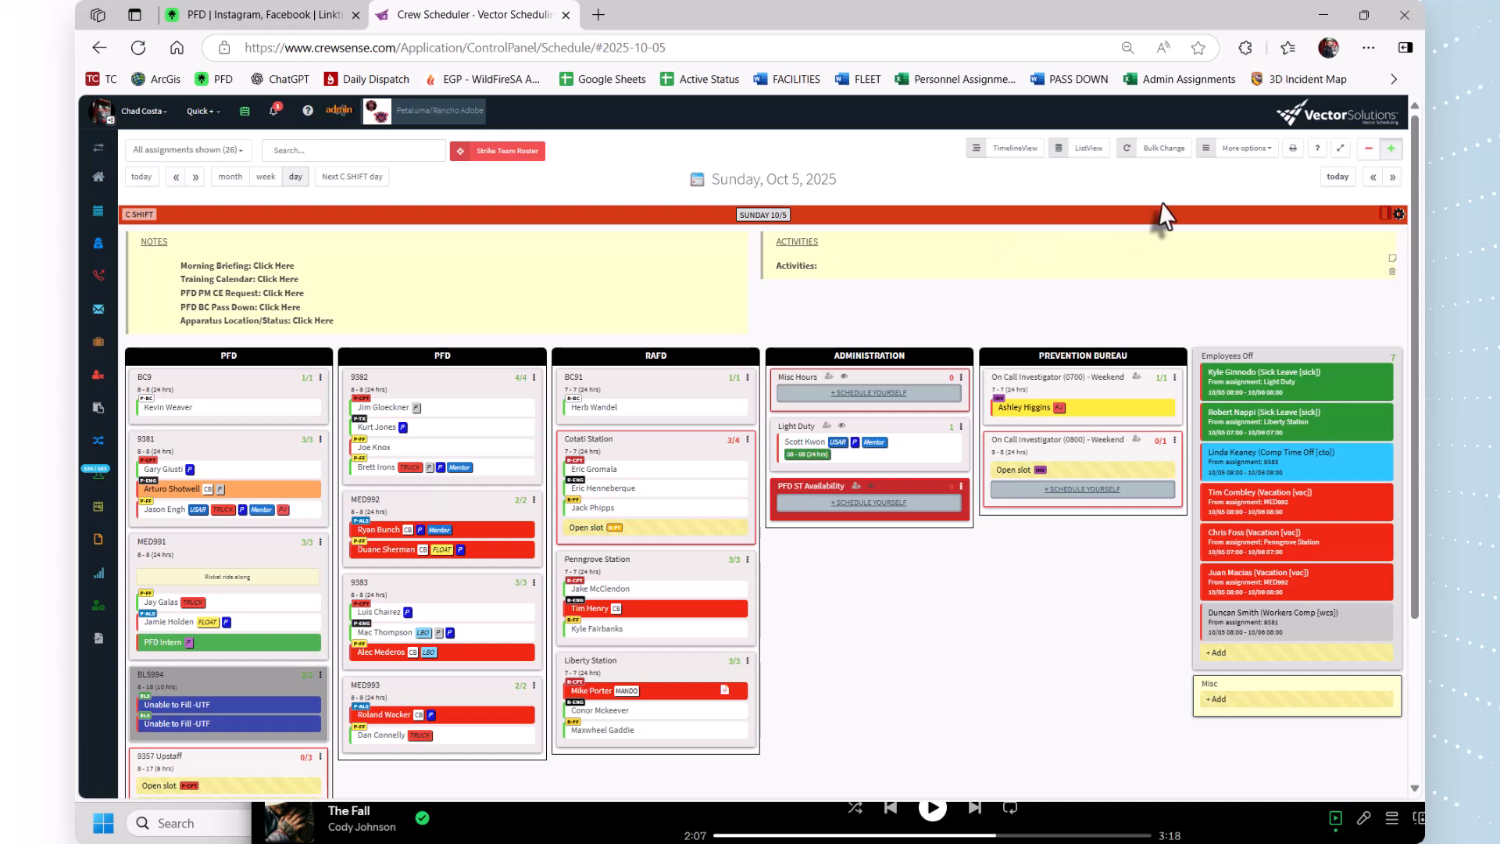
Step: Add a new assignment template named 9357 Upstaff to the assignment templates managed from Edit Assignments
left_click(1250, 149)
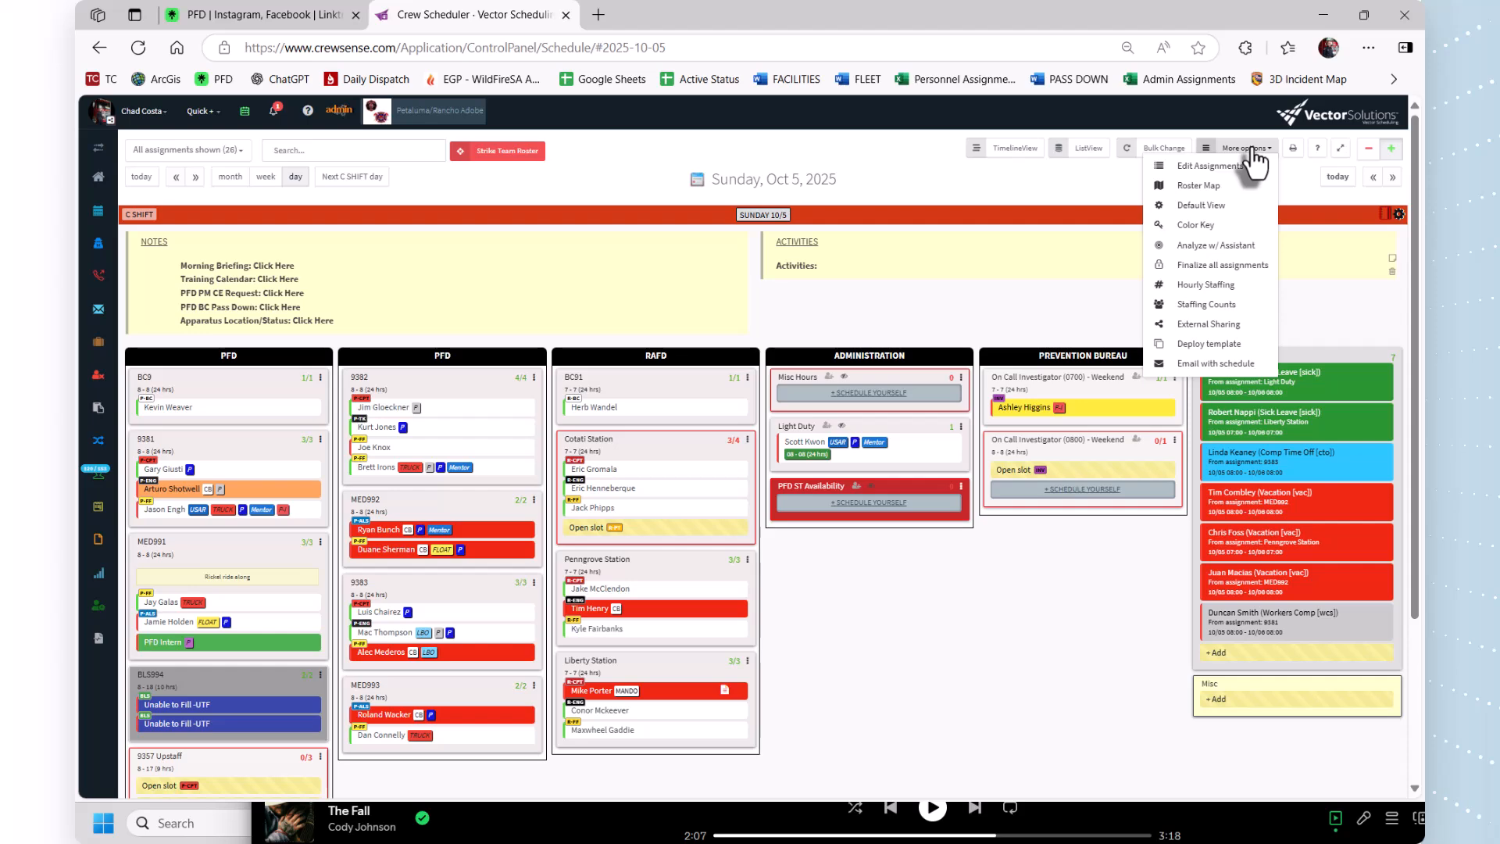
left_click(1216, 165)
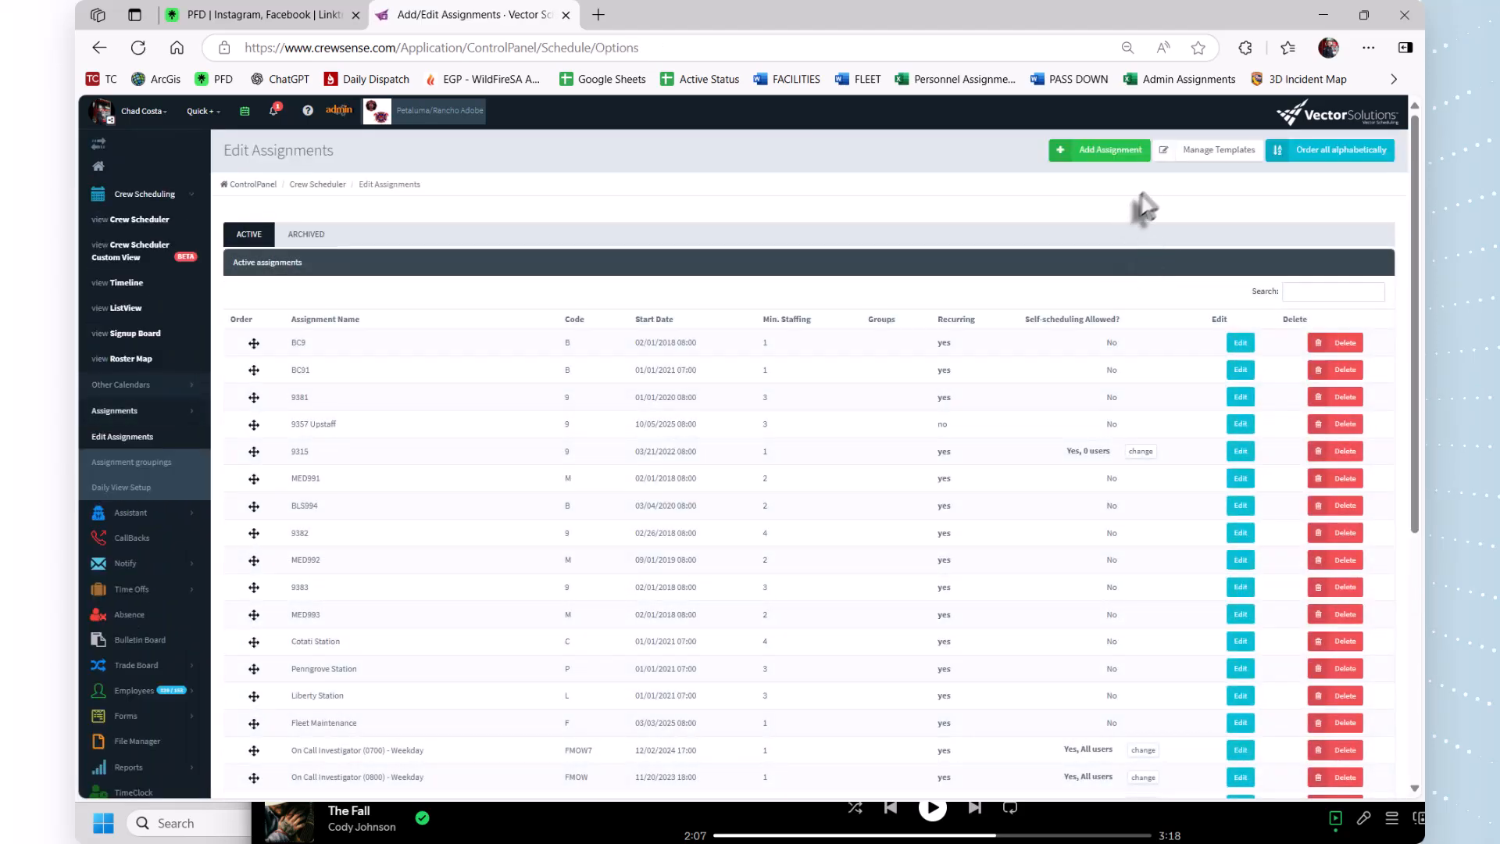
left_click(1217, 159)
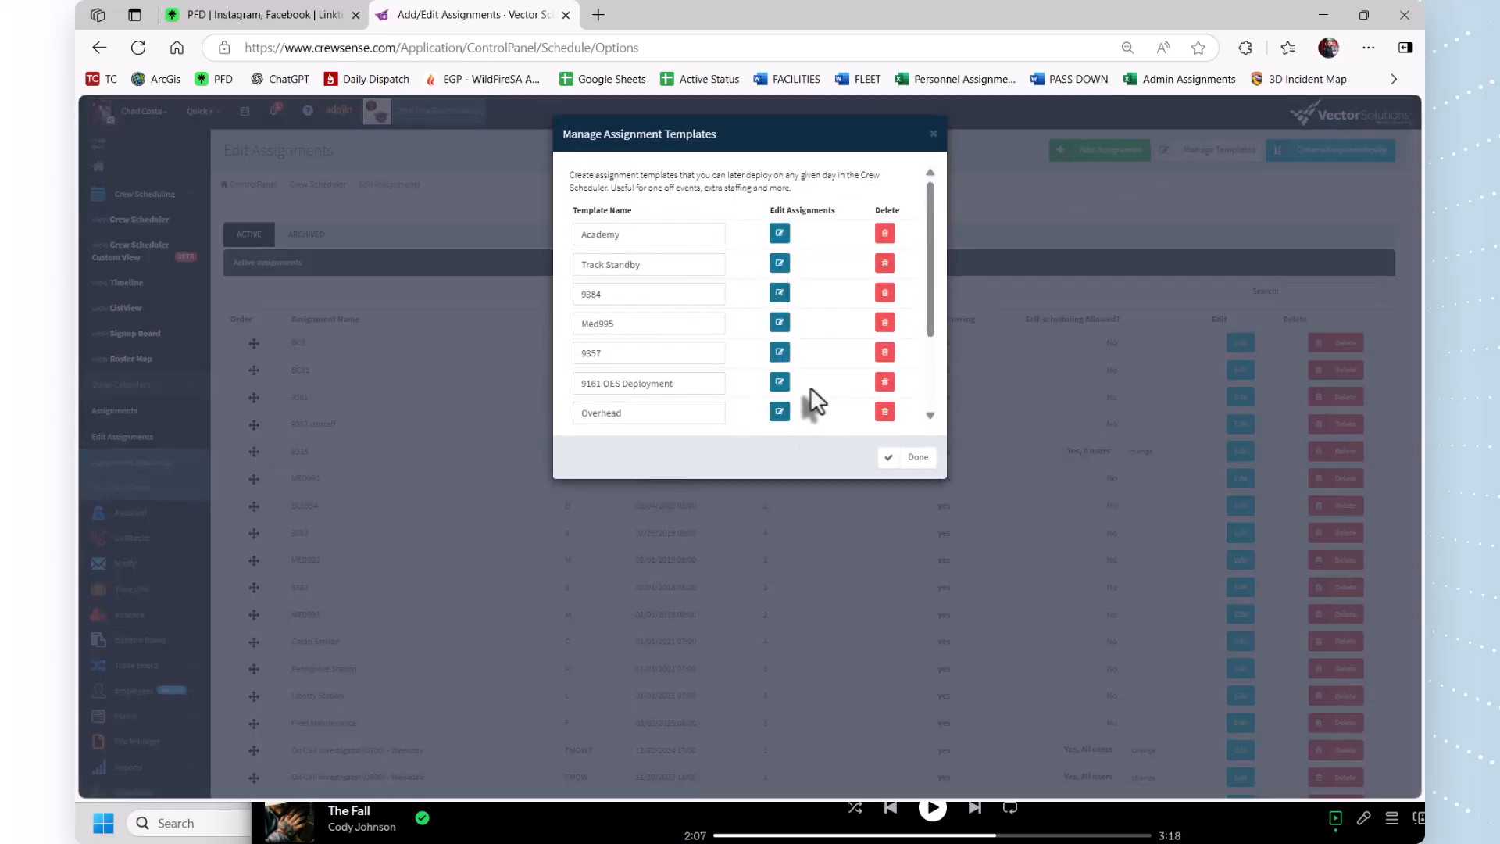
left_click_drag(928, 328, 931, 425)
left_click(623, 392)
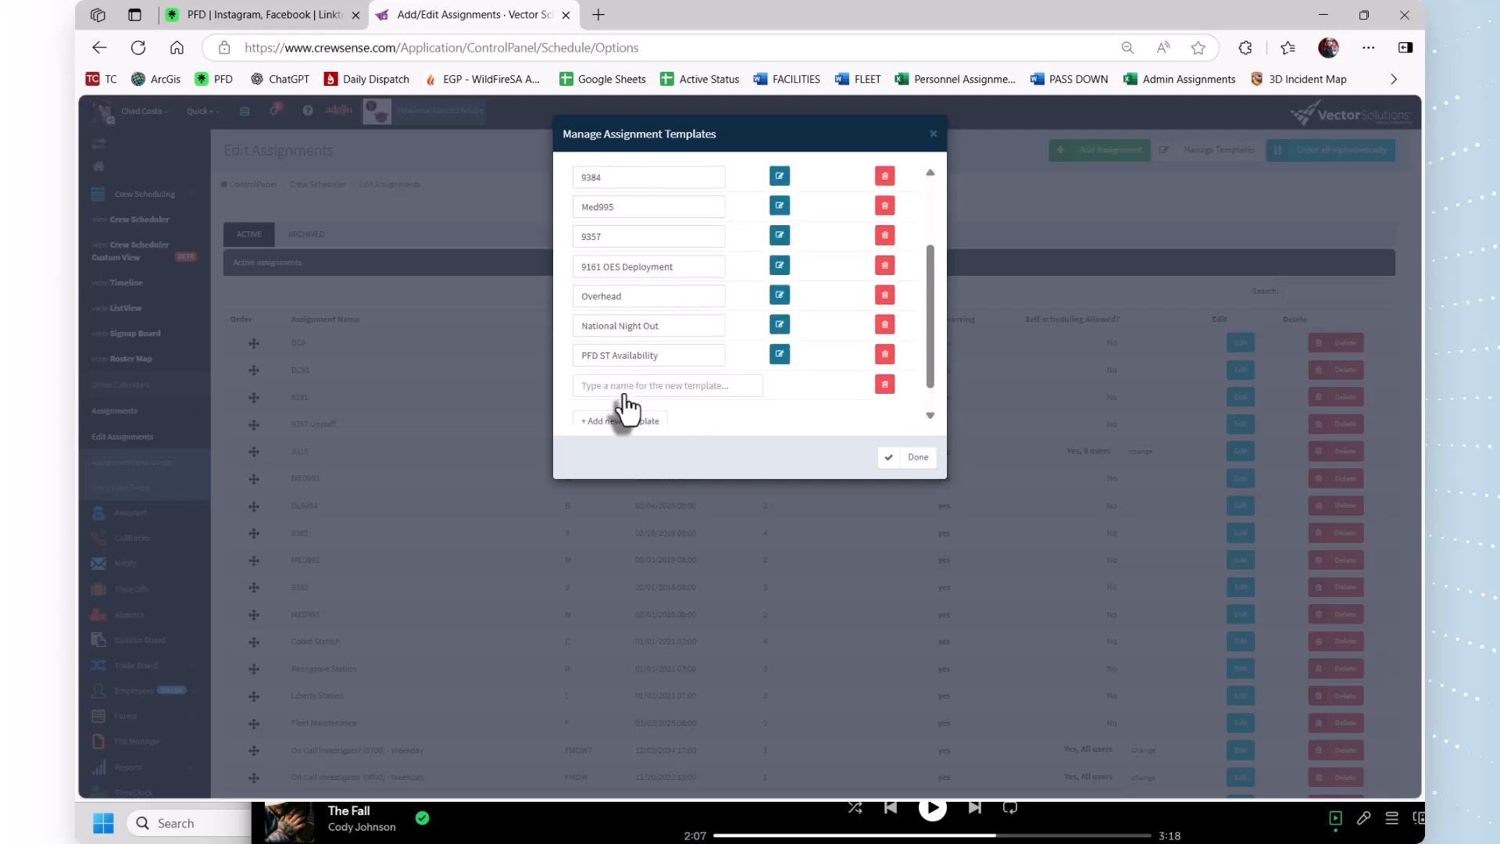
left_click(617, 385)
type("9357")
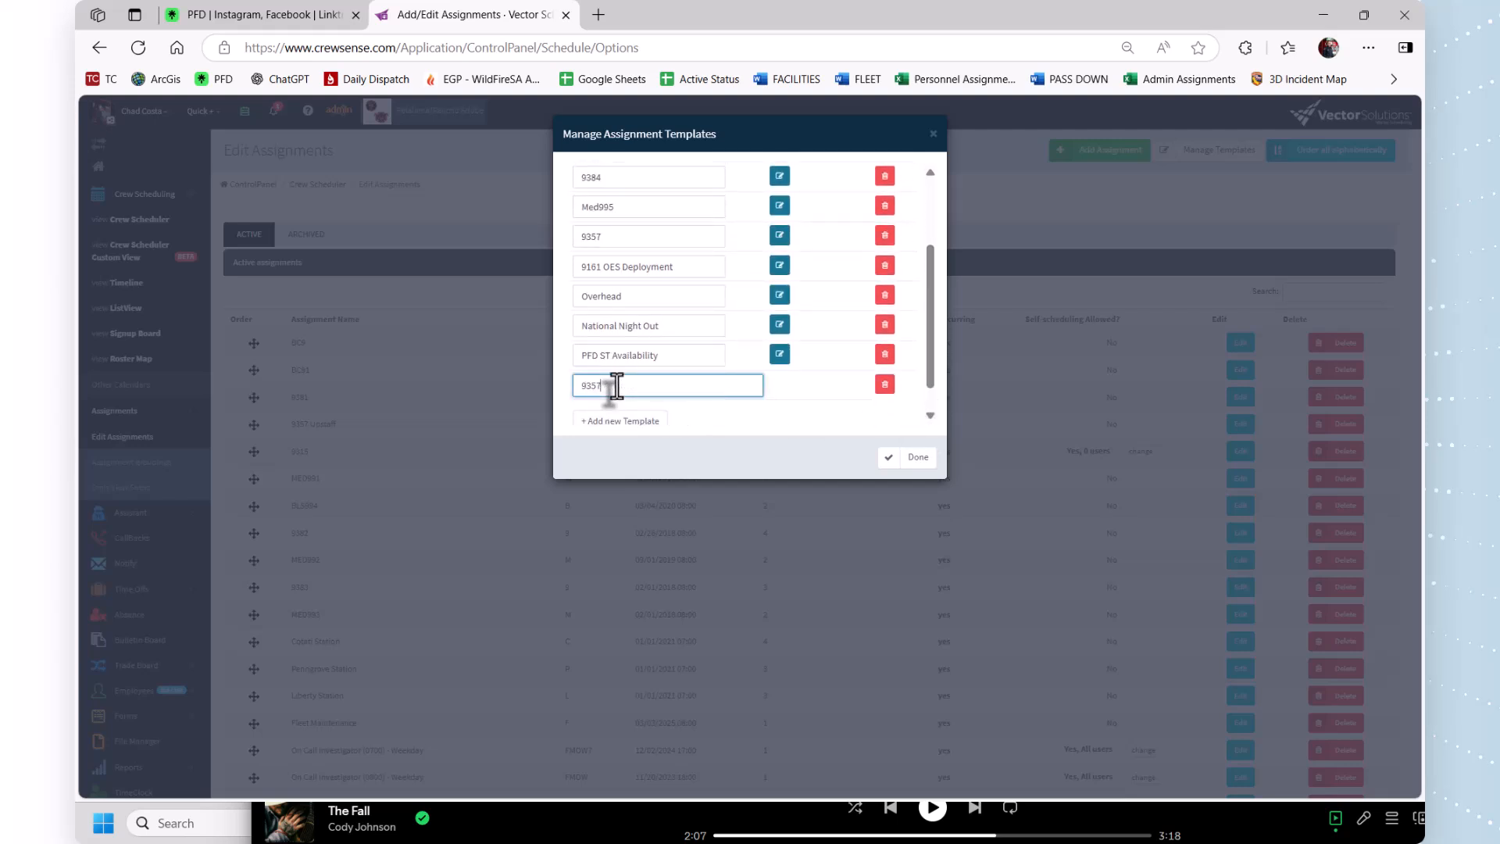
key("Caps_Lock")
left_click(800, 386)
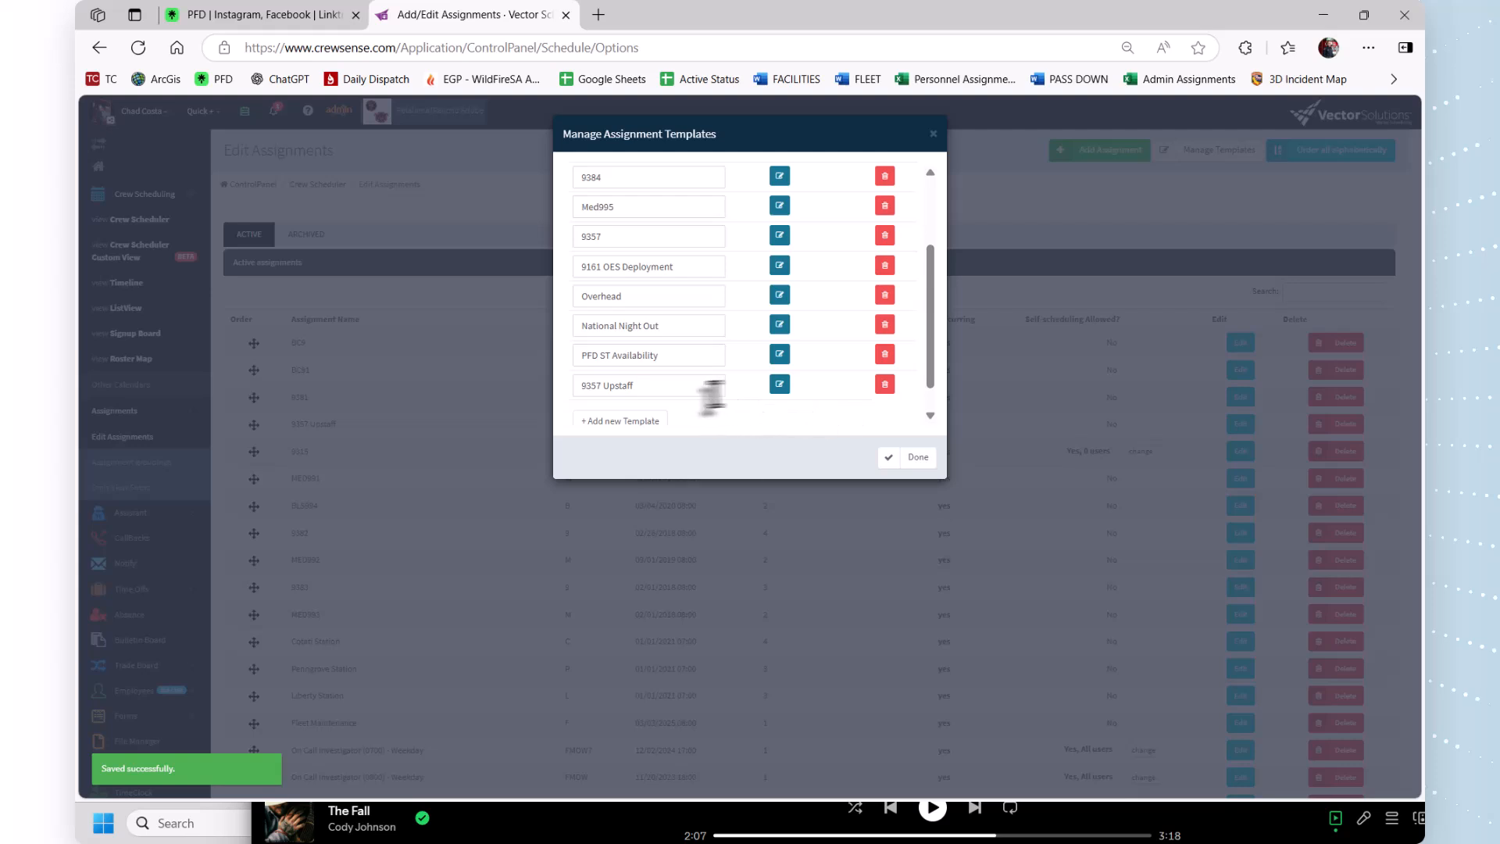
Step: Browse the assignments that can be added to the 9357 Upstaff template without adding any
left_click(779, 386)
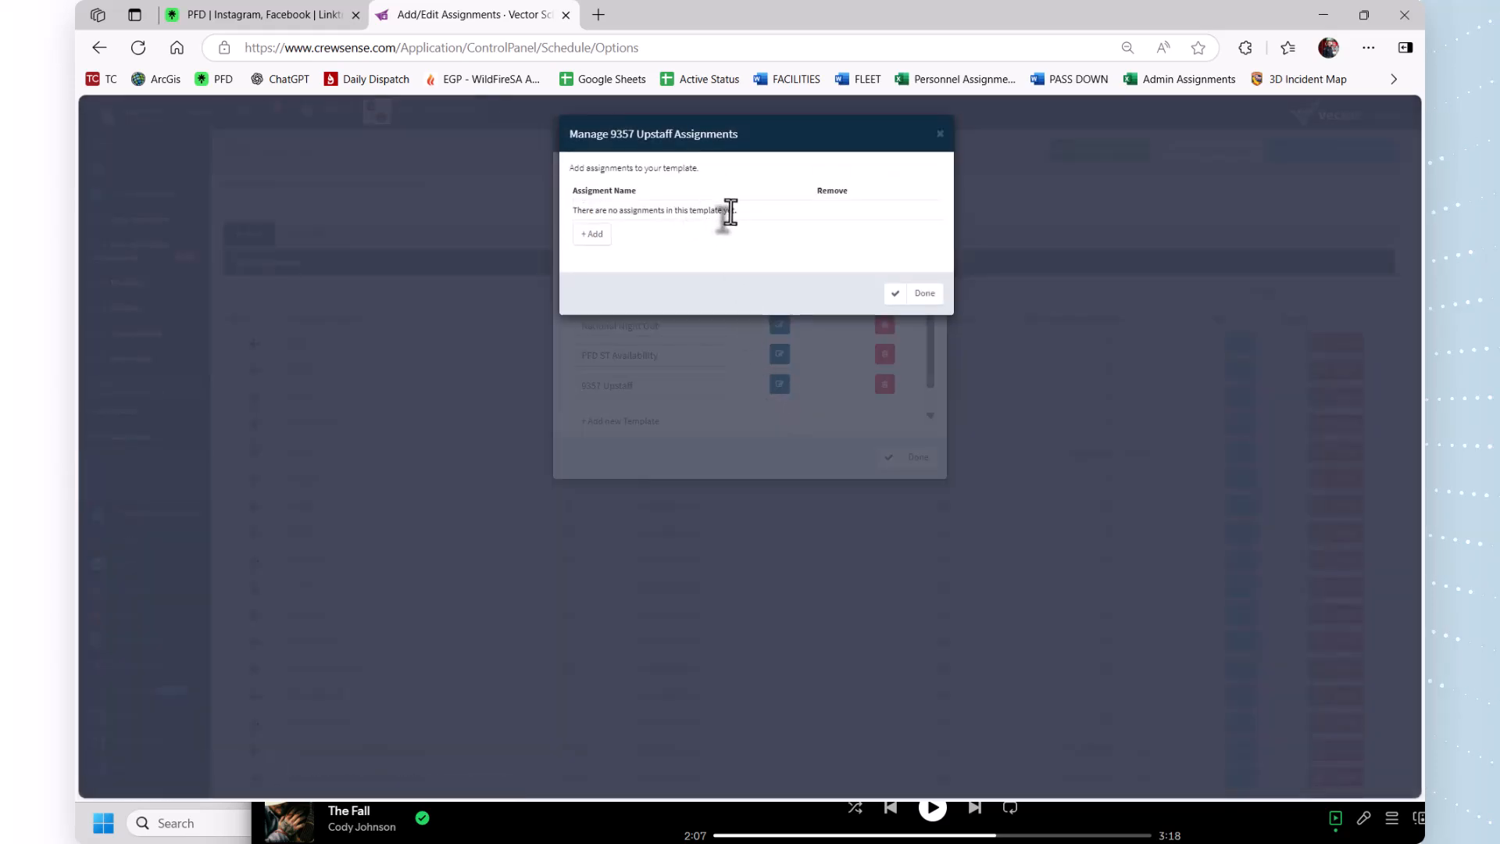
left_click(588, 236)
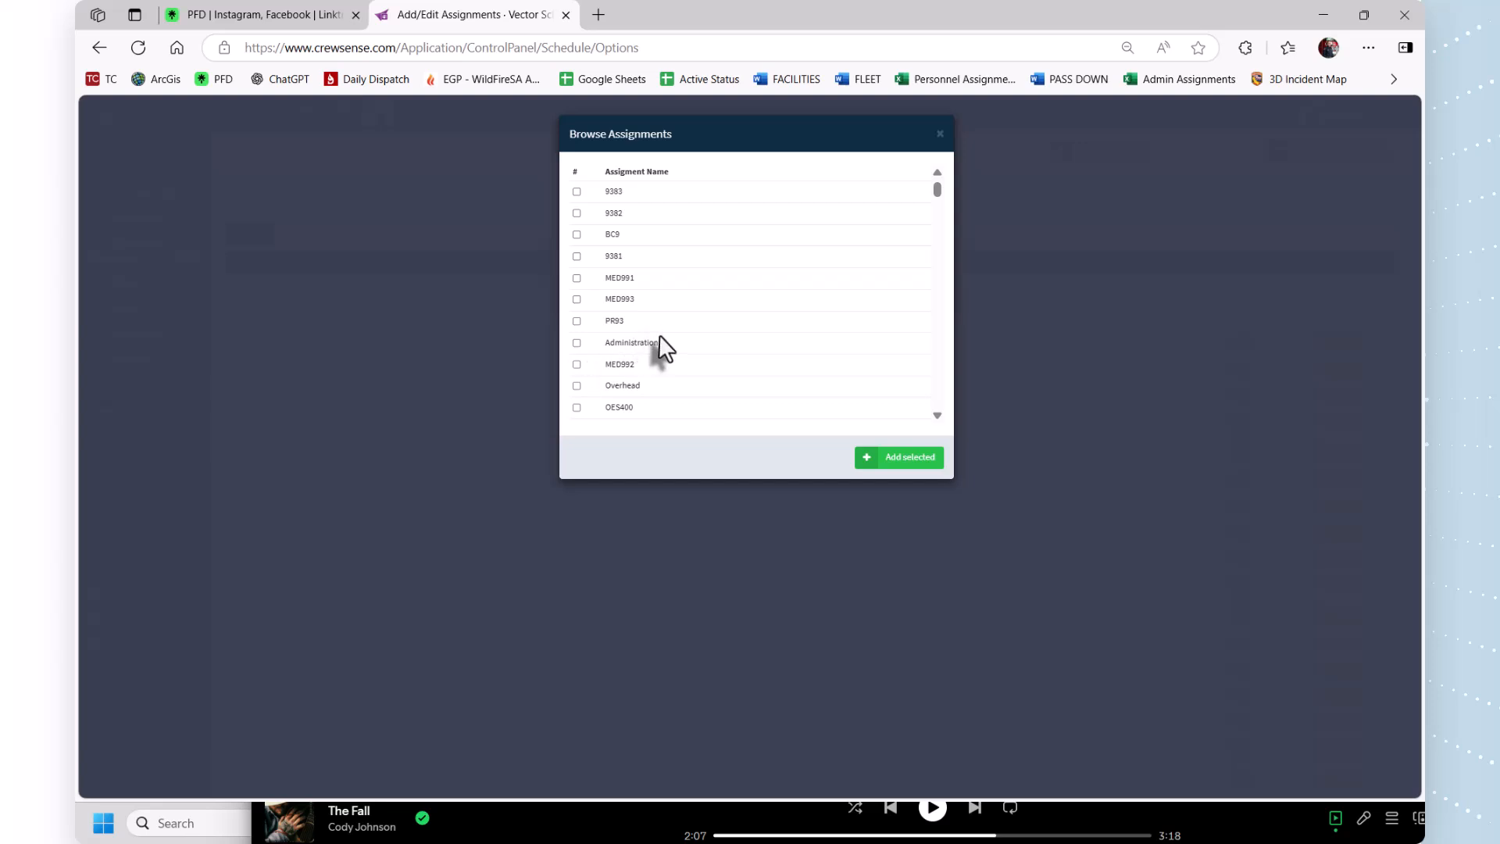
left_click(939, 134)
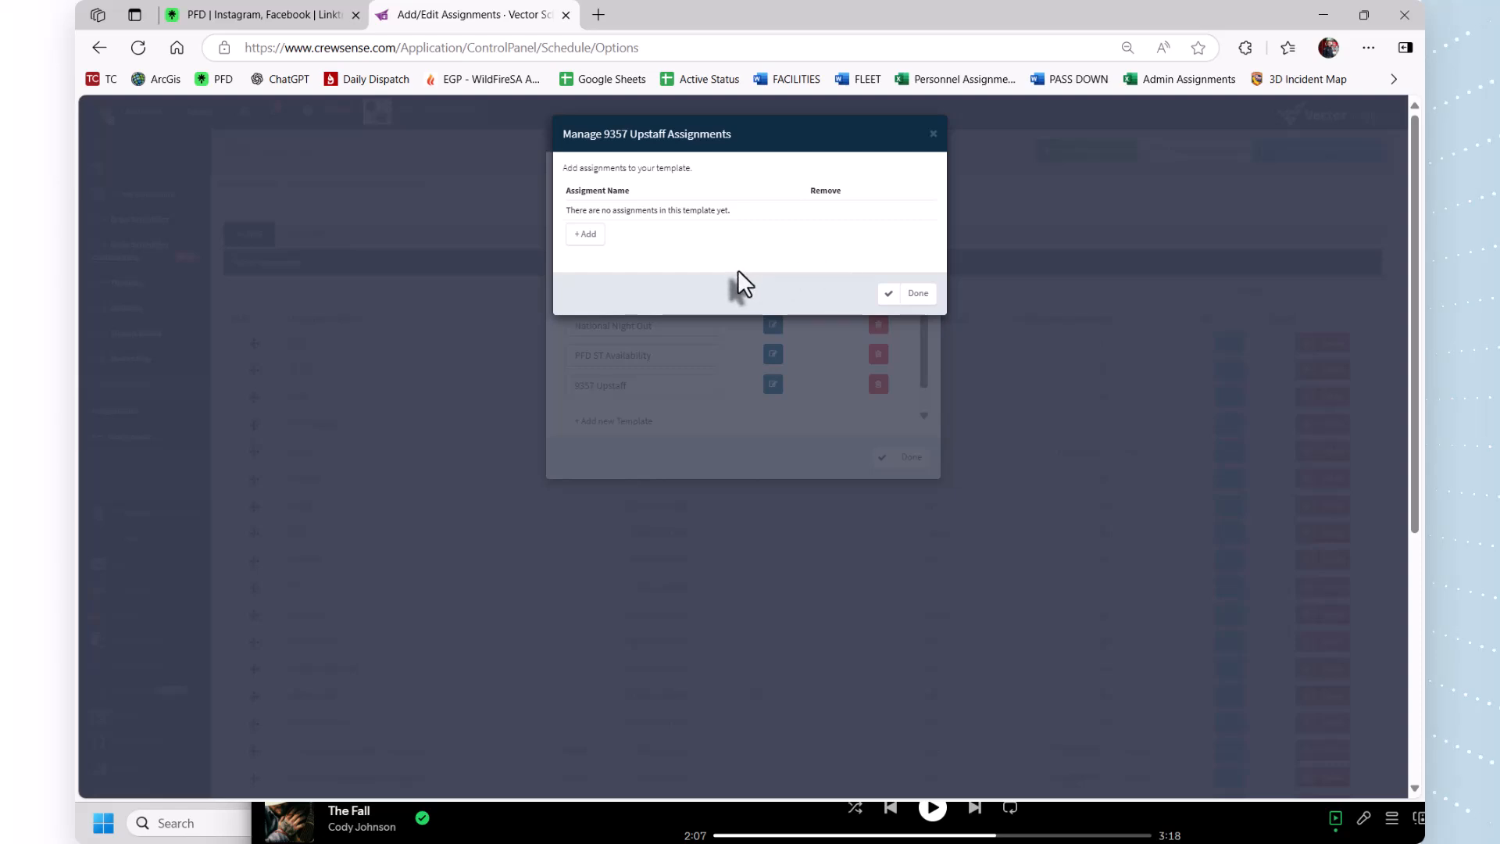
left_click(914, 294)
Step: Delete the 9357 Upstaff assignment template
left_click(878, 384)
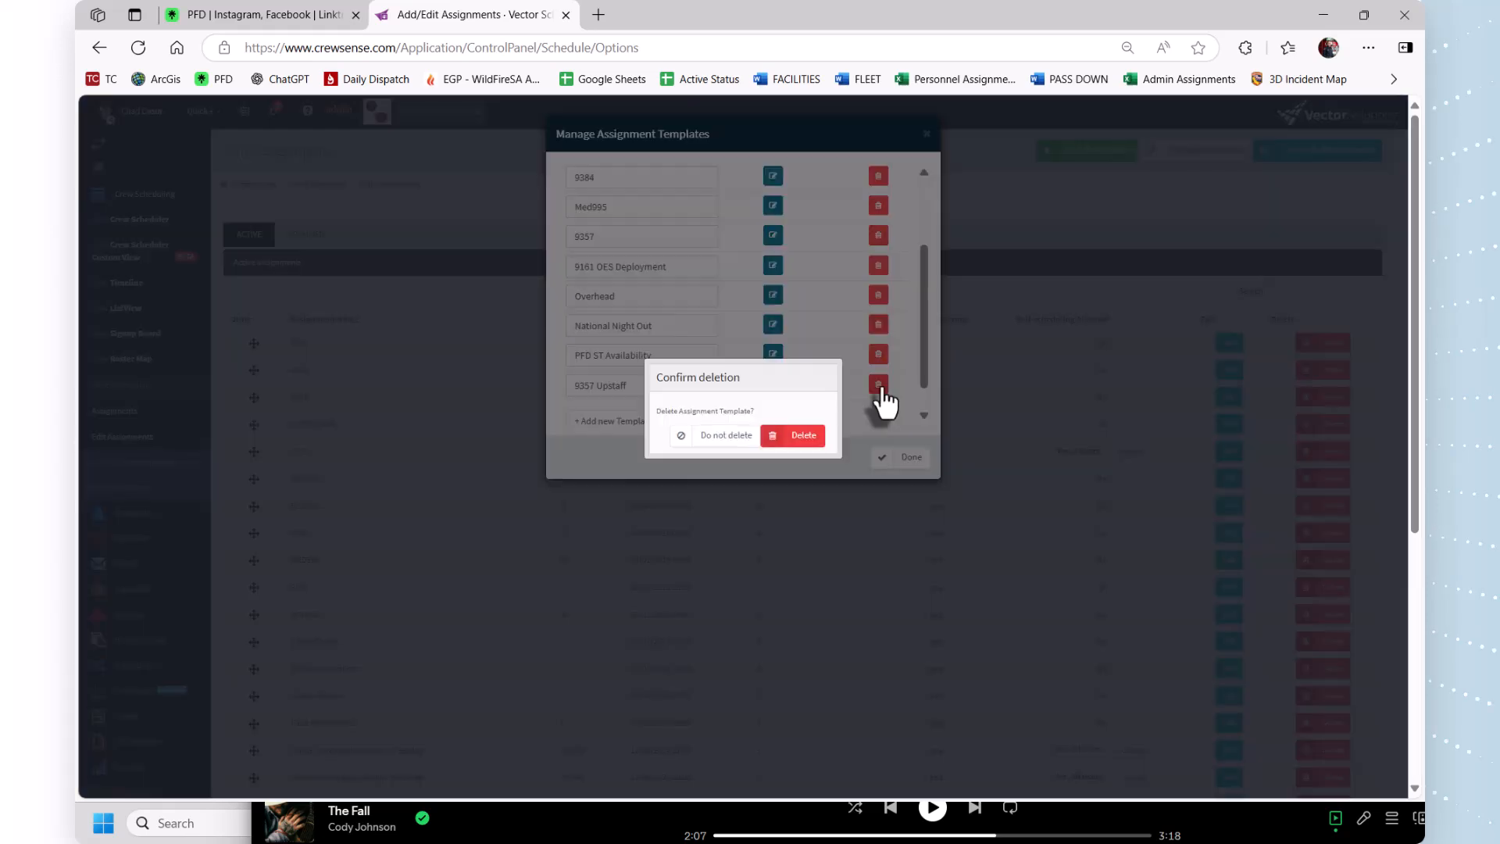
left_click(800, 437)
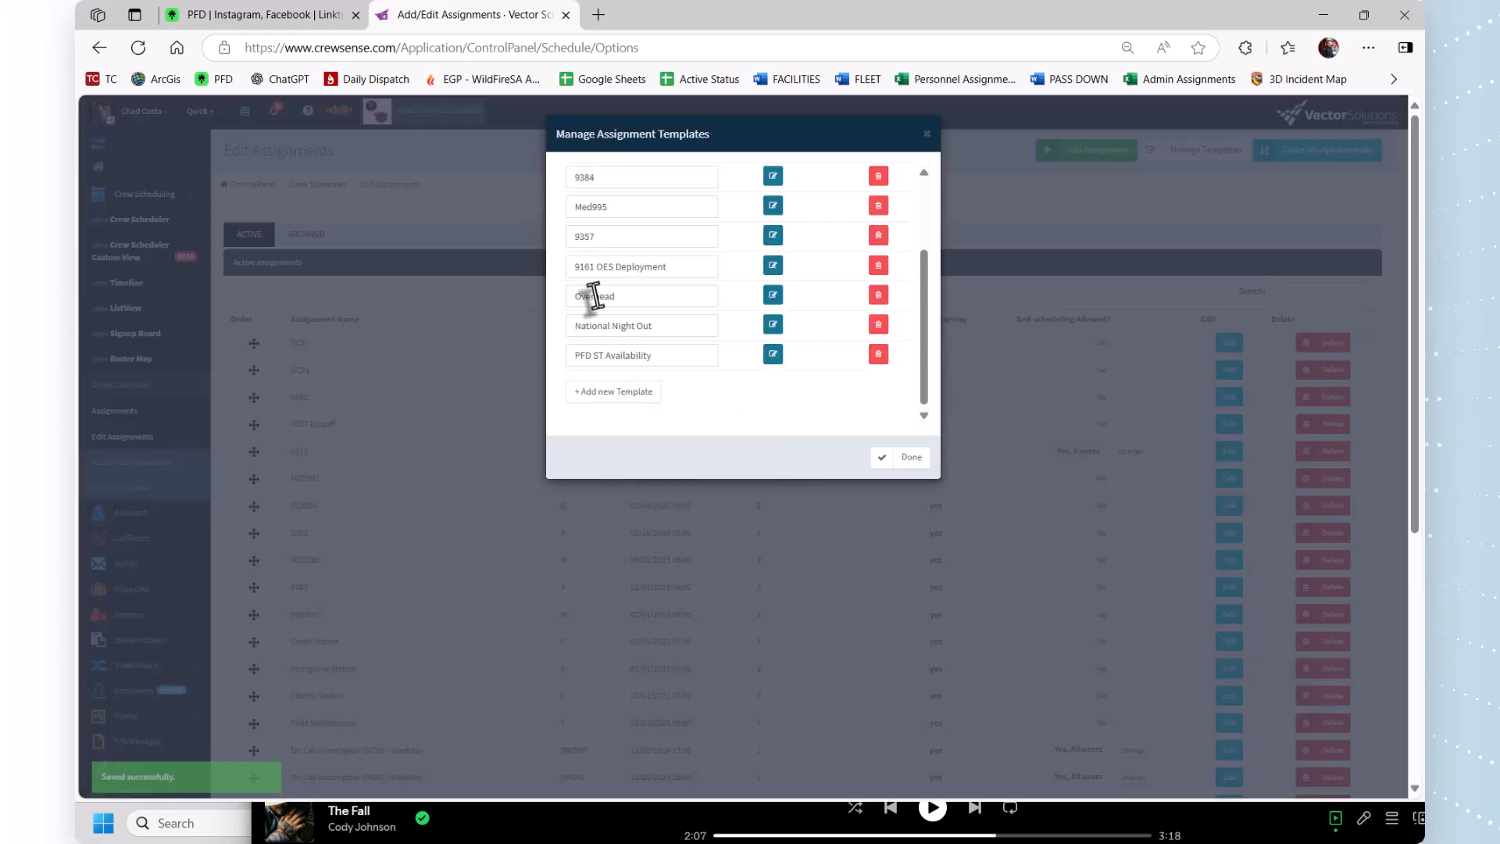